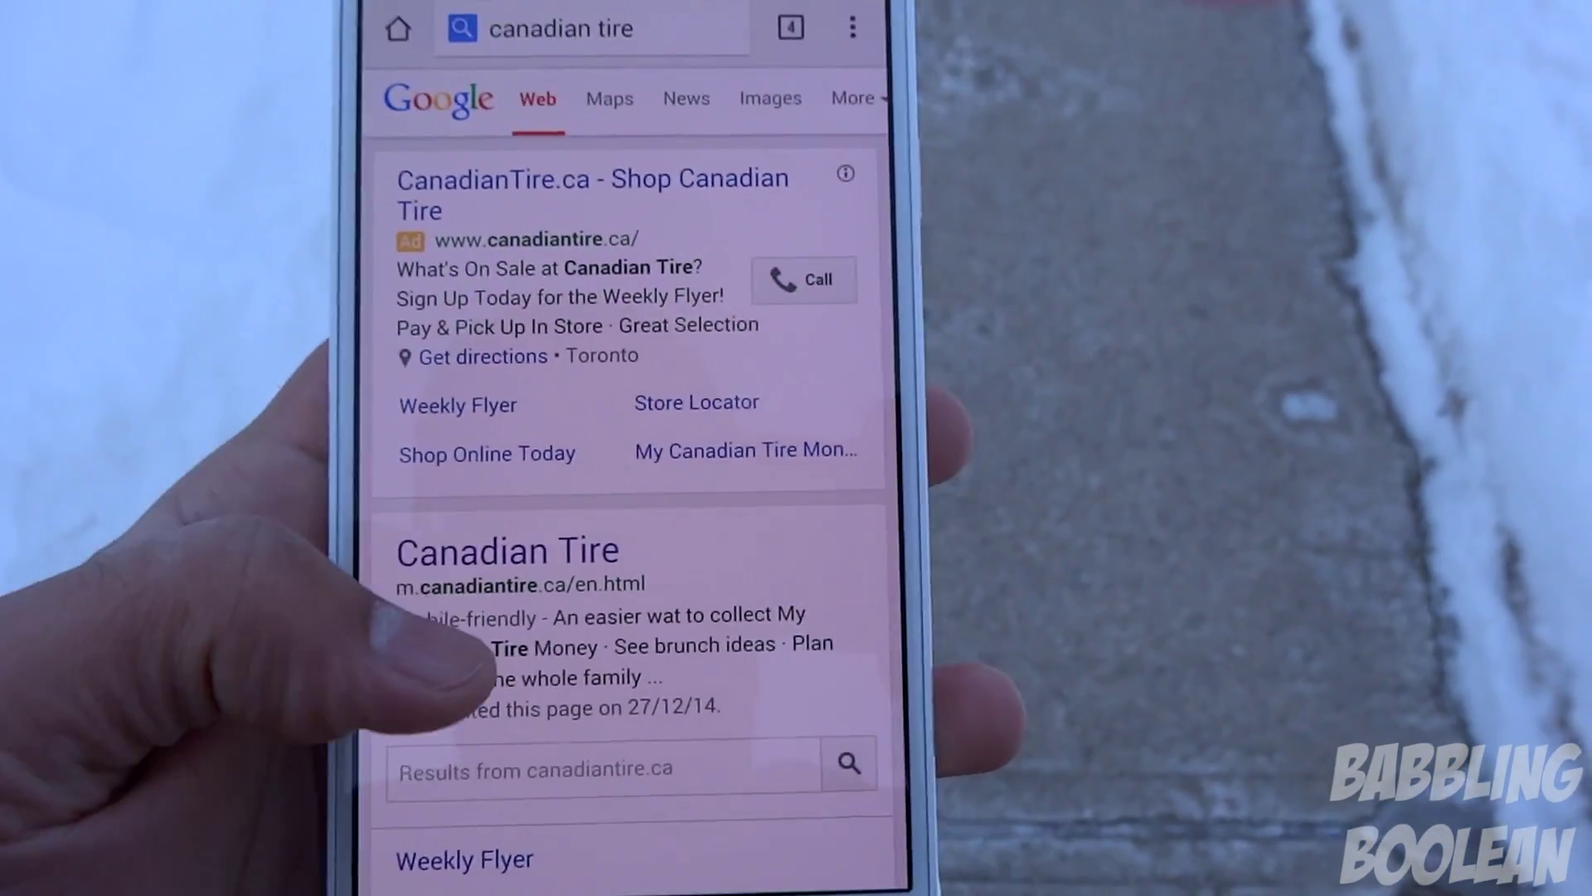
Open the Canadian Tire mobile site and browse its Automotive product categories.
click(539, 547)
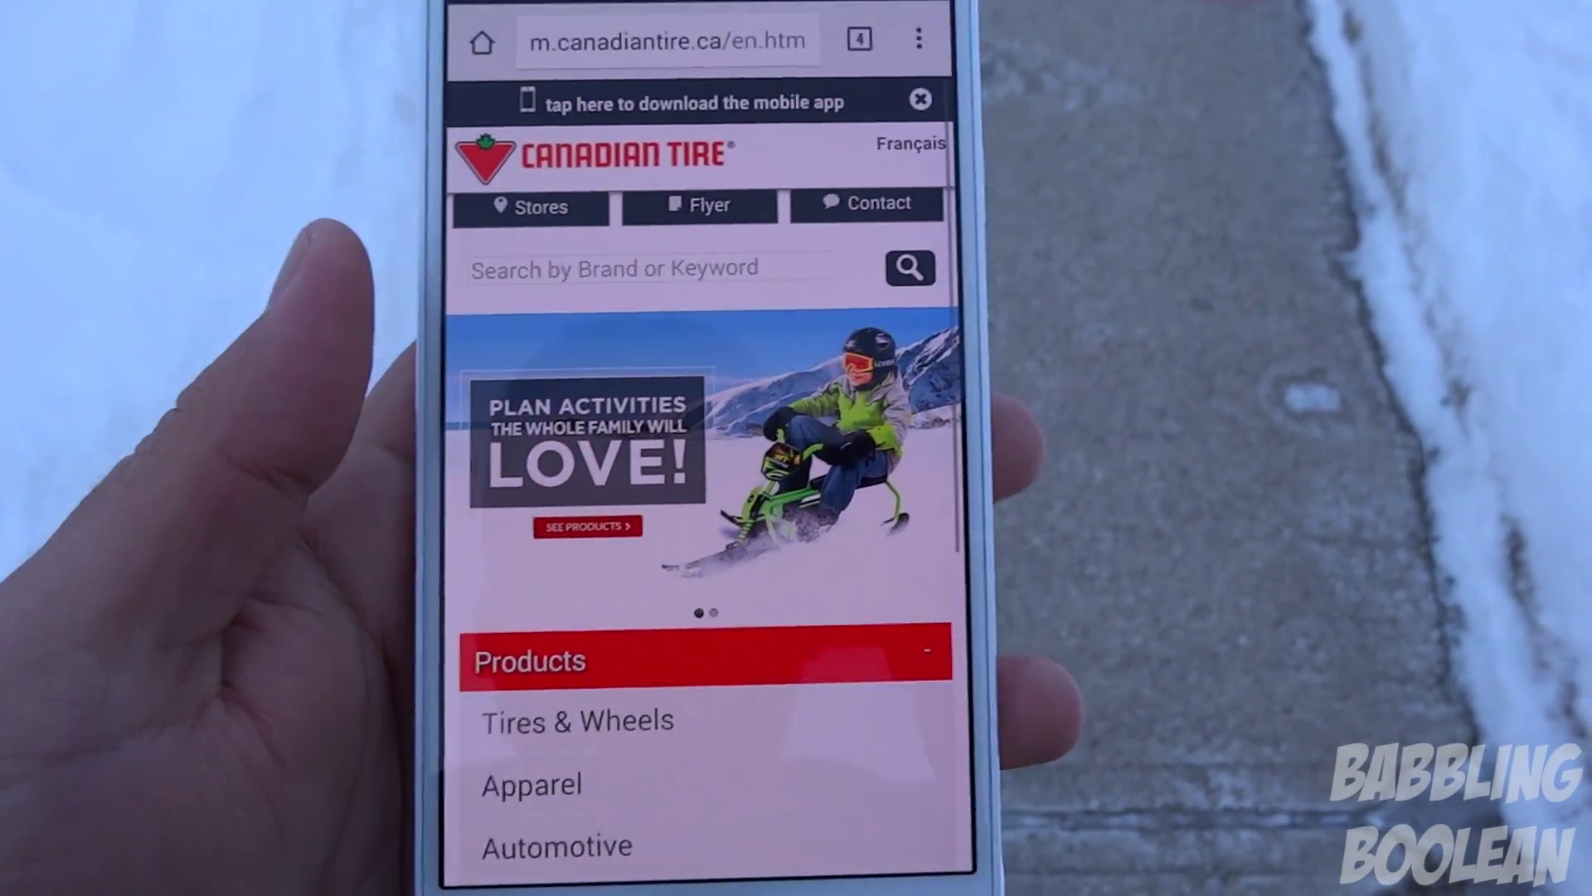
scroll(497, 664, down, 5)
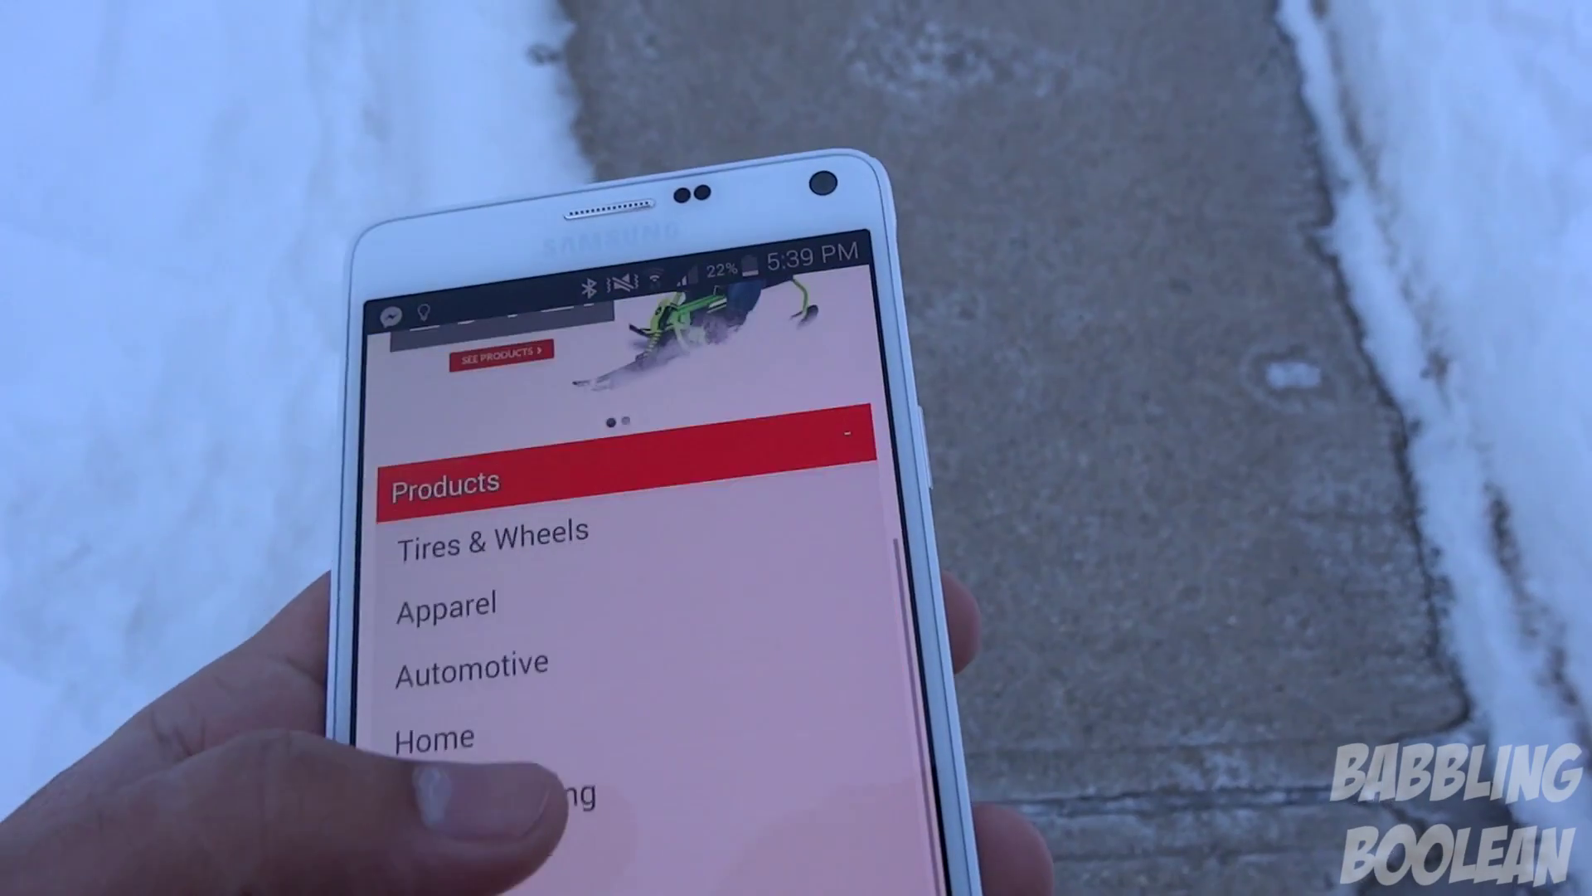
click(473, 667)
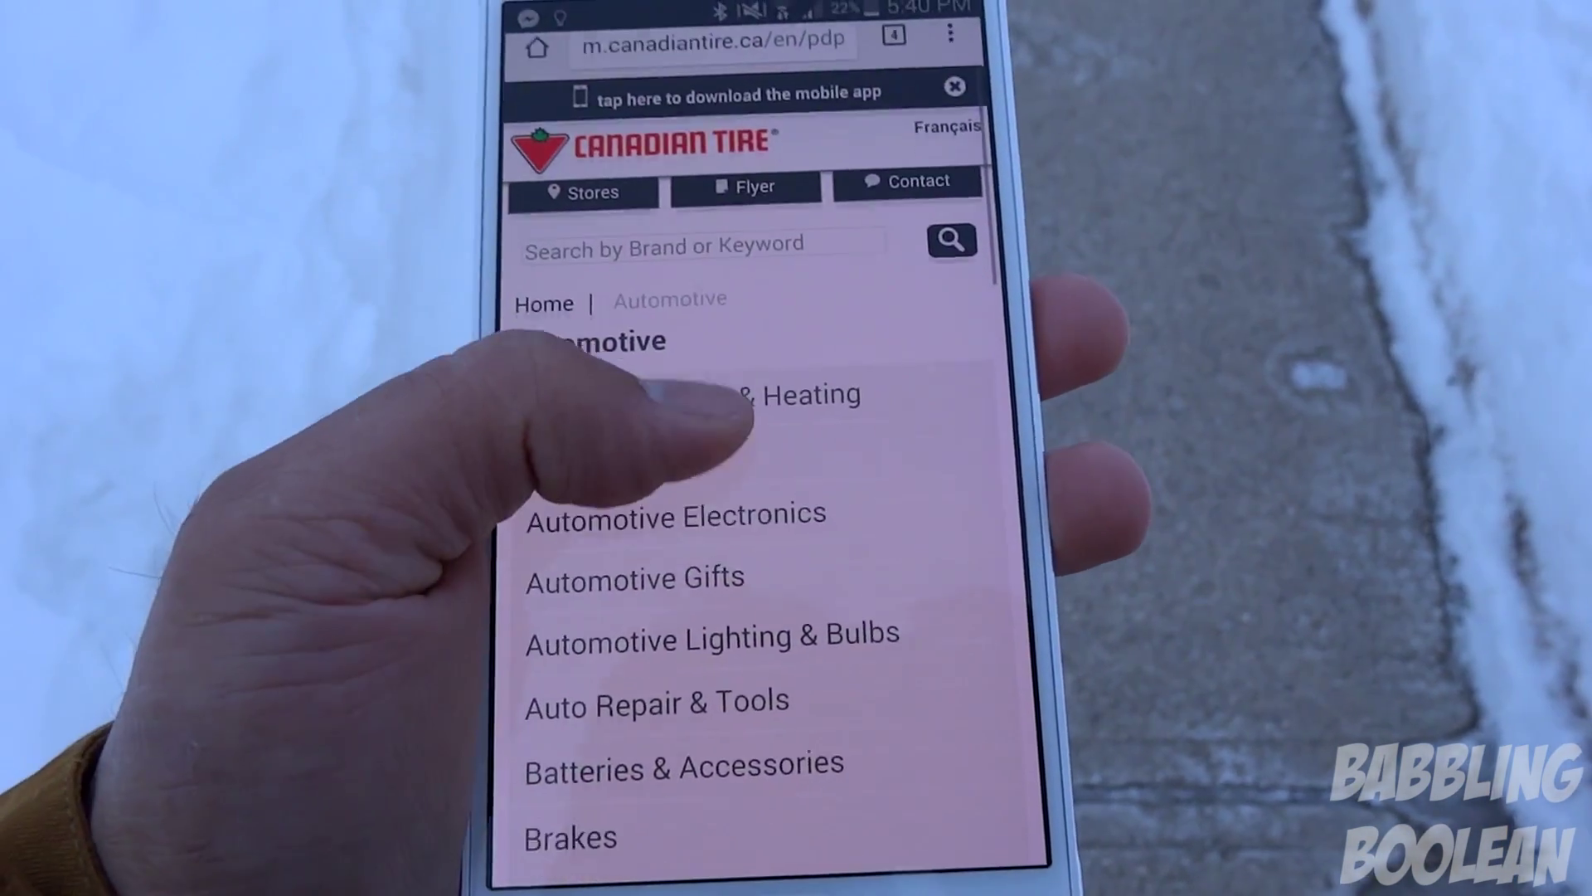
scroll(771, 498, down, 2)
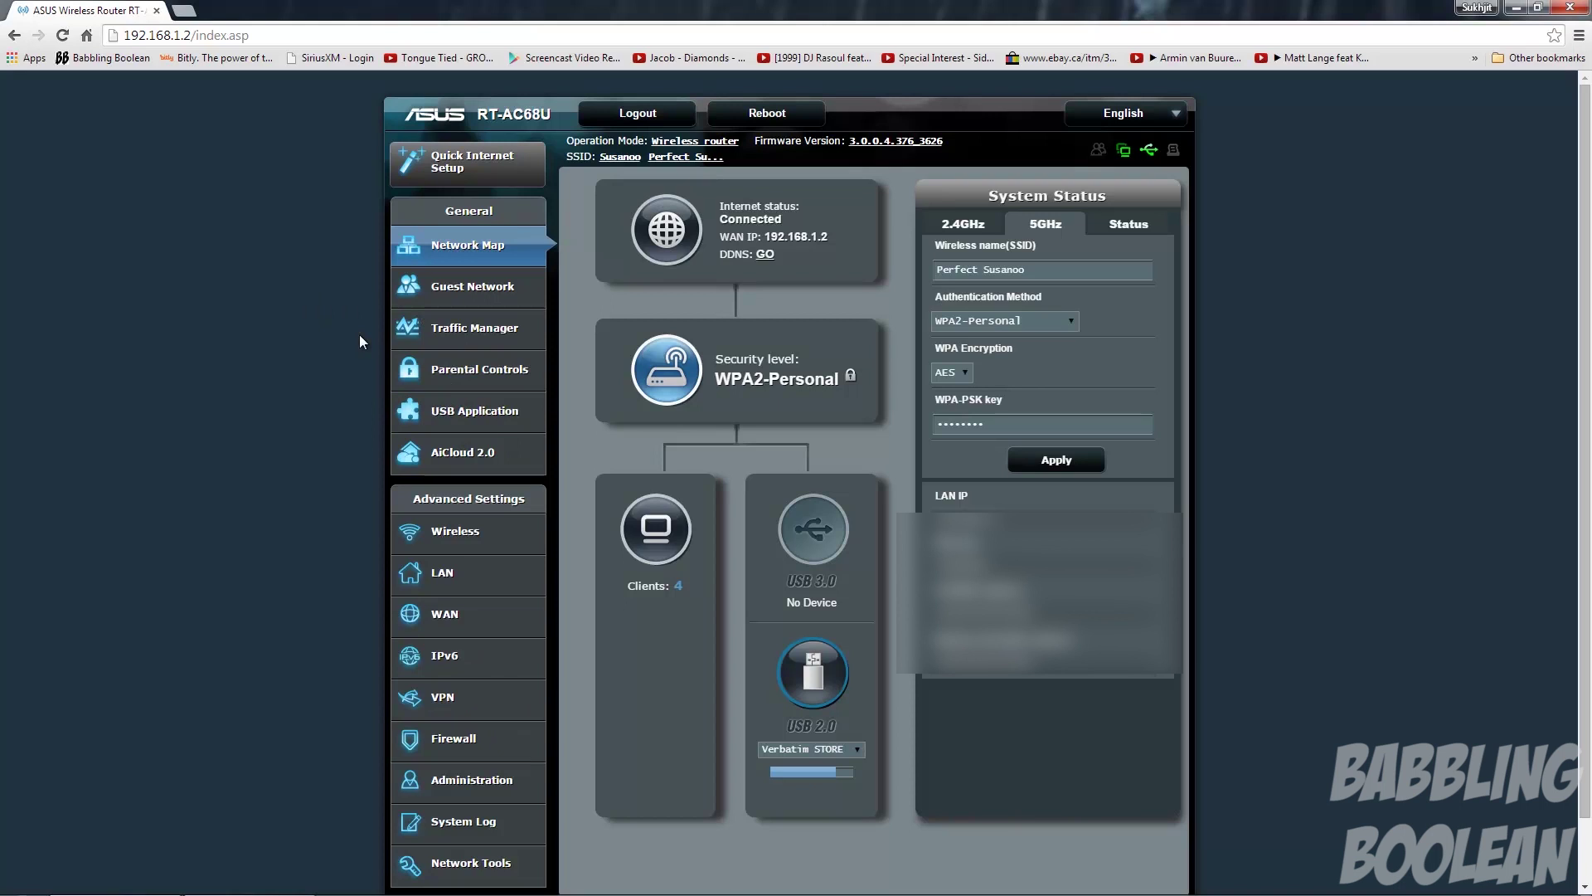
Enable a 2.4GHz guest network with Open System authentication, then view the Traffic Manager QoS page.
click(433, 289)
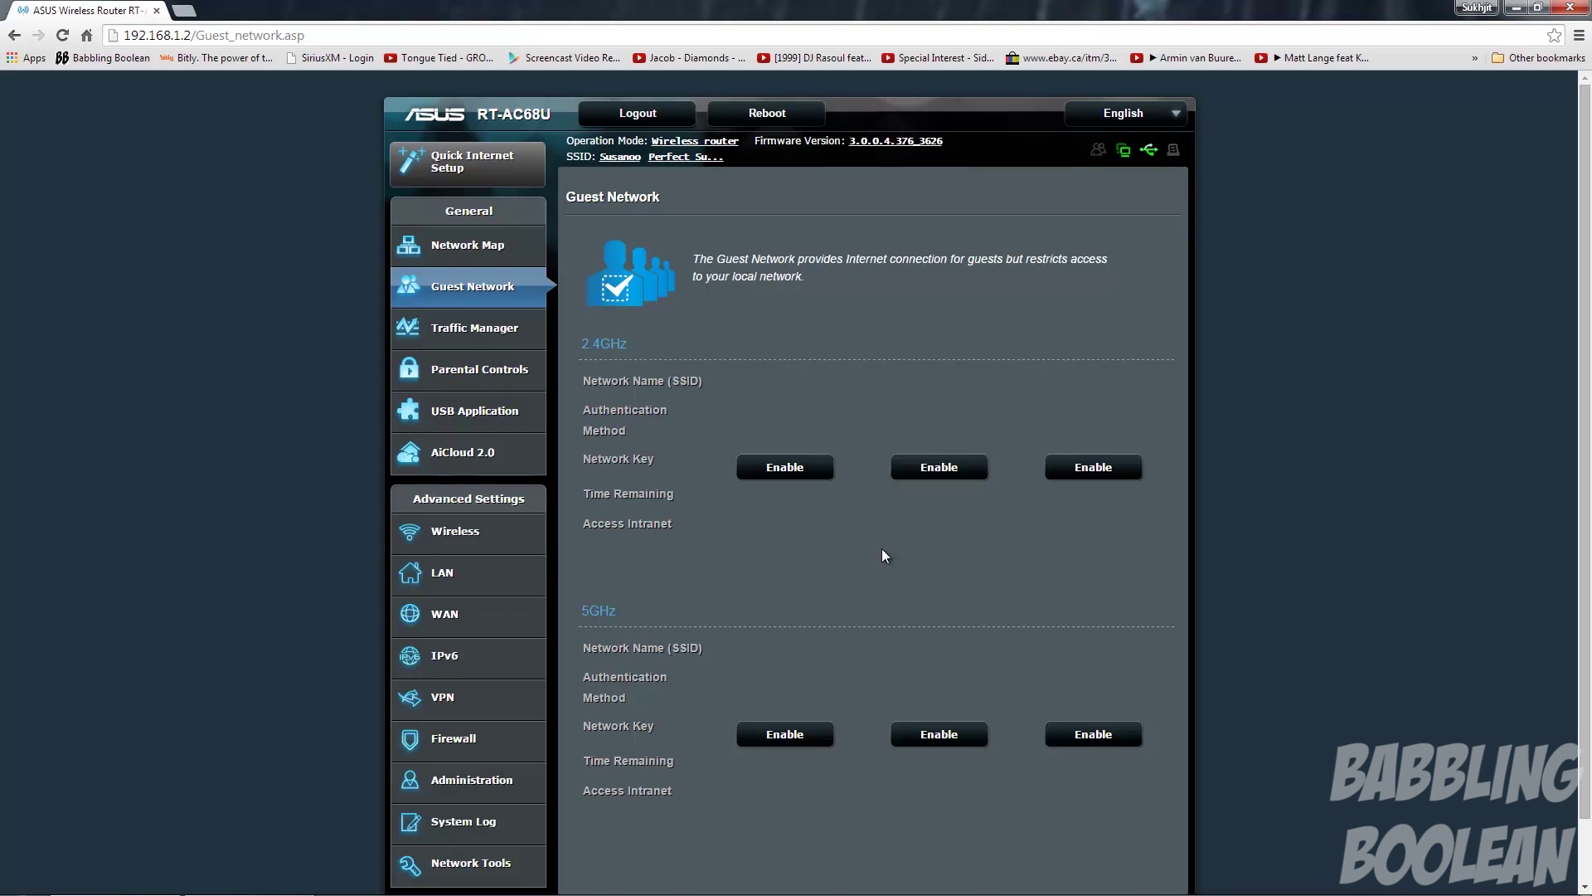
click(775, 471)
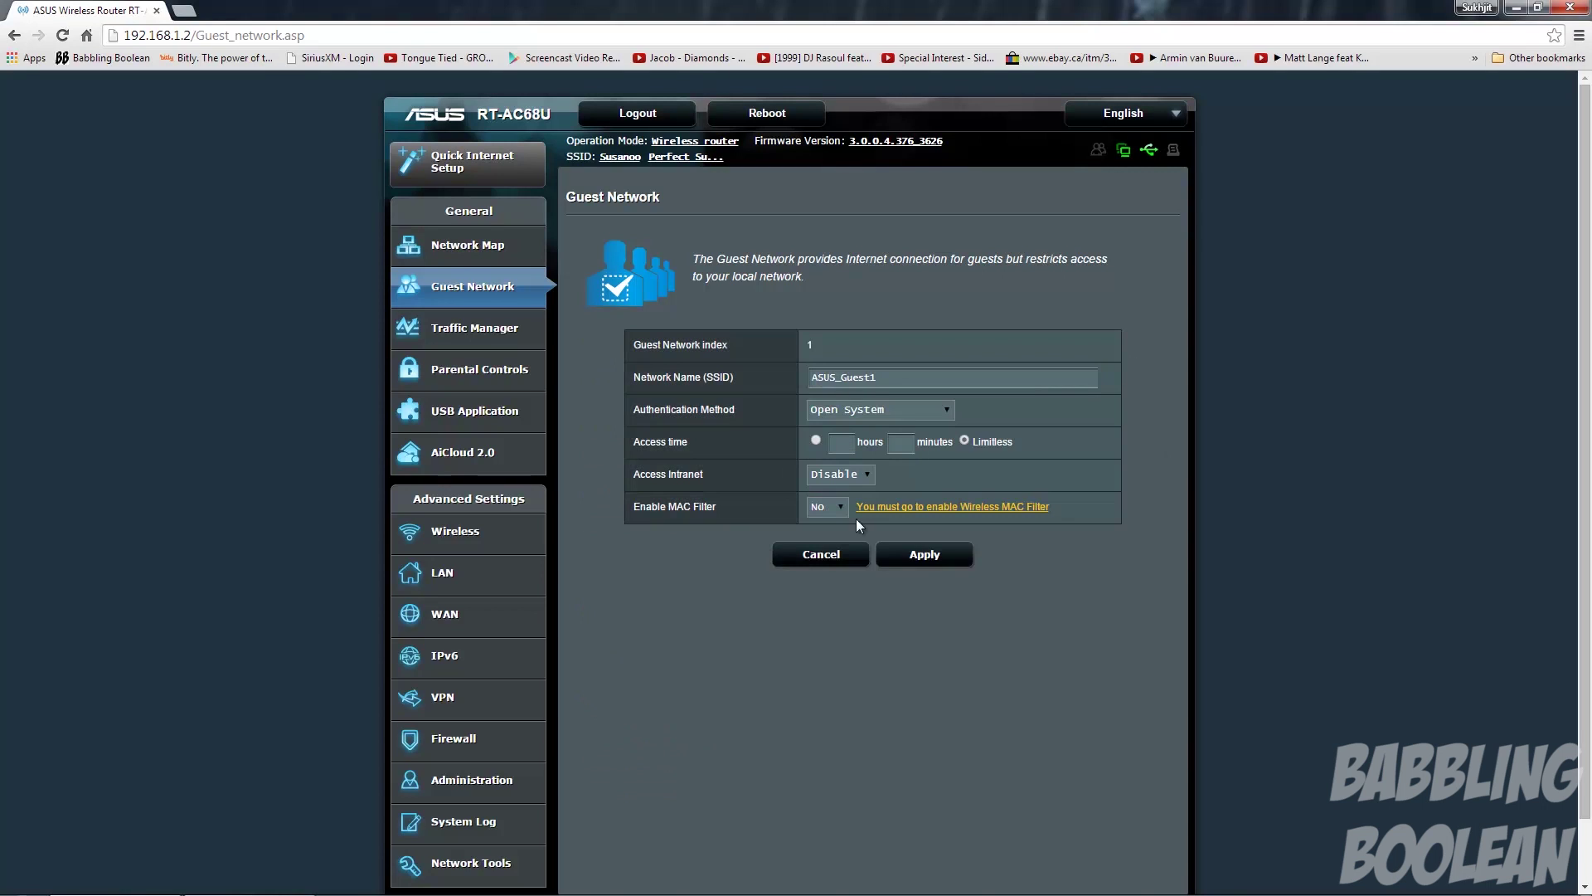
click(866, 410)
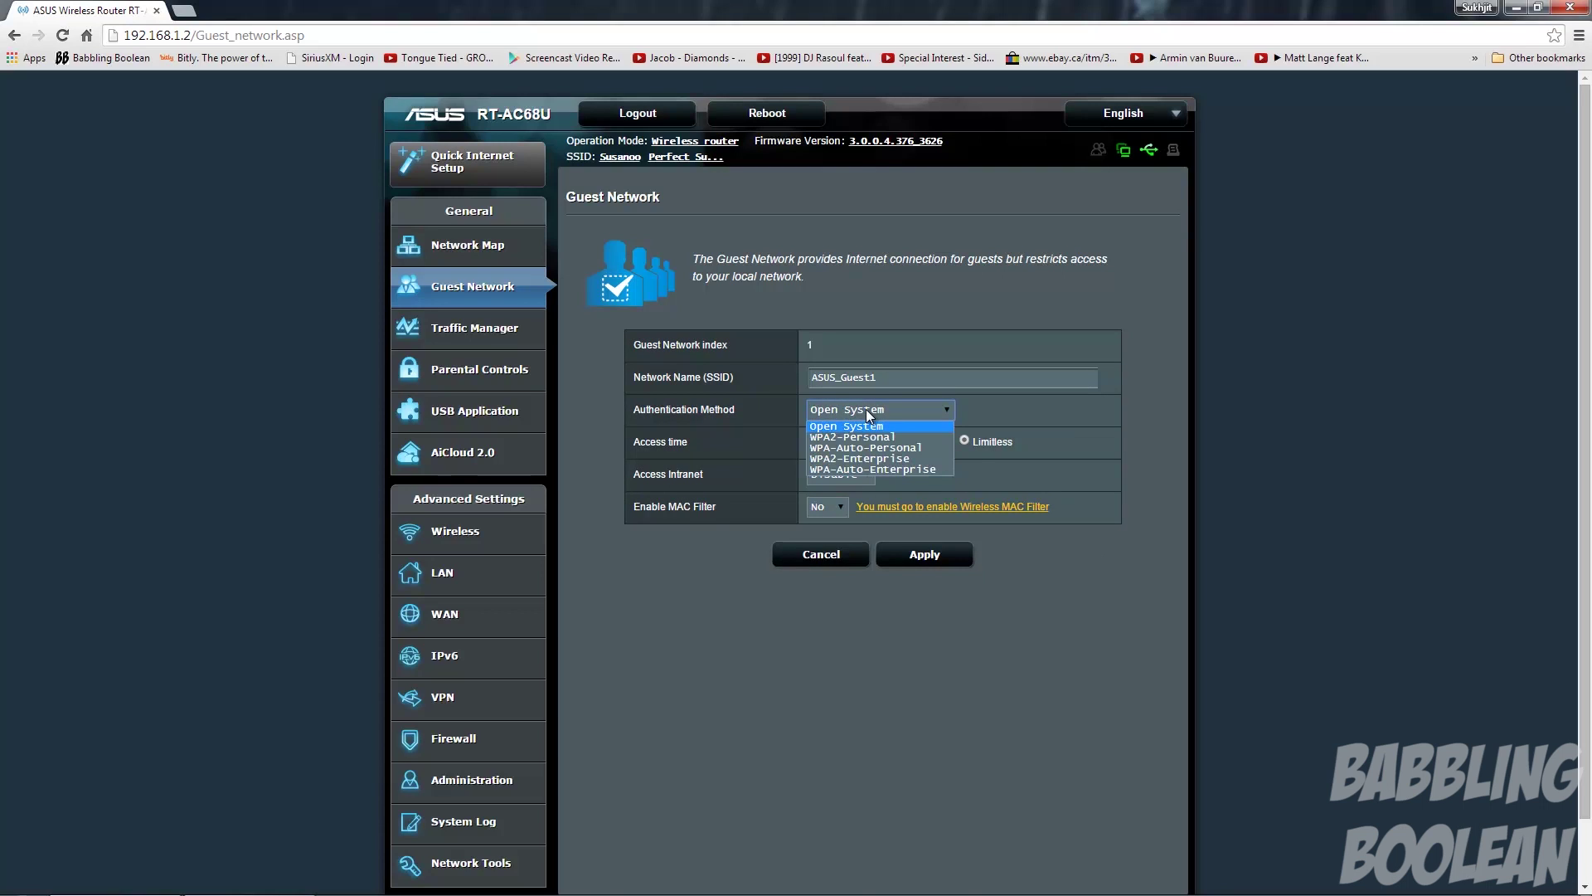
click(947, 410)
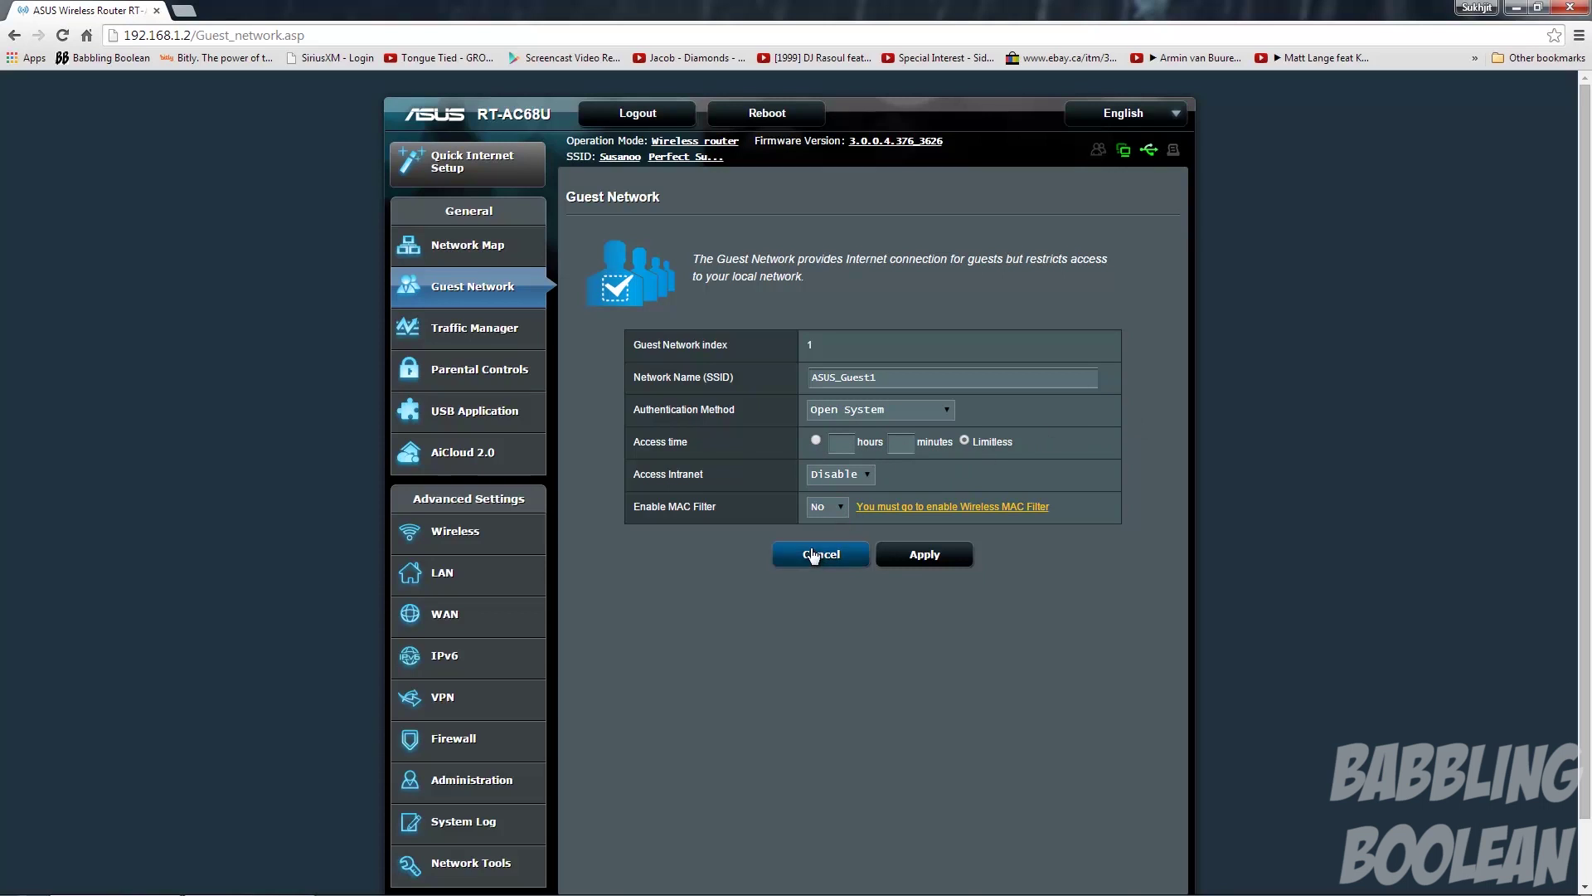
click(439, 317)
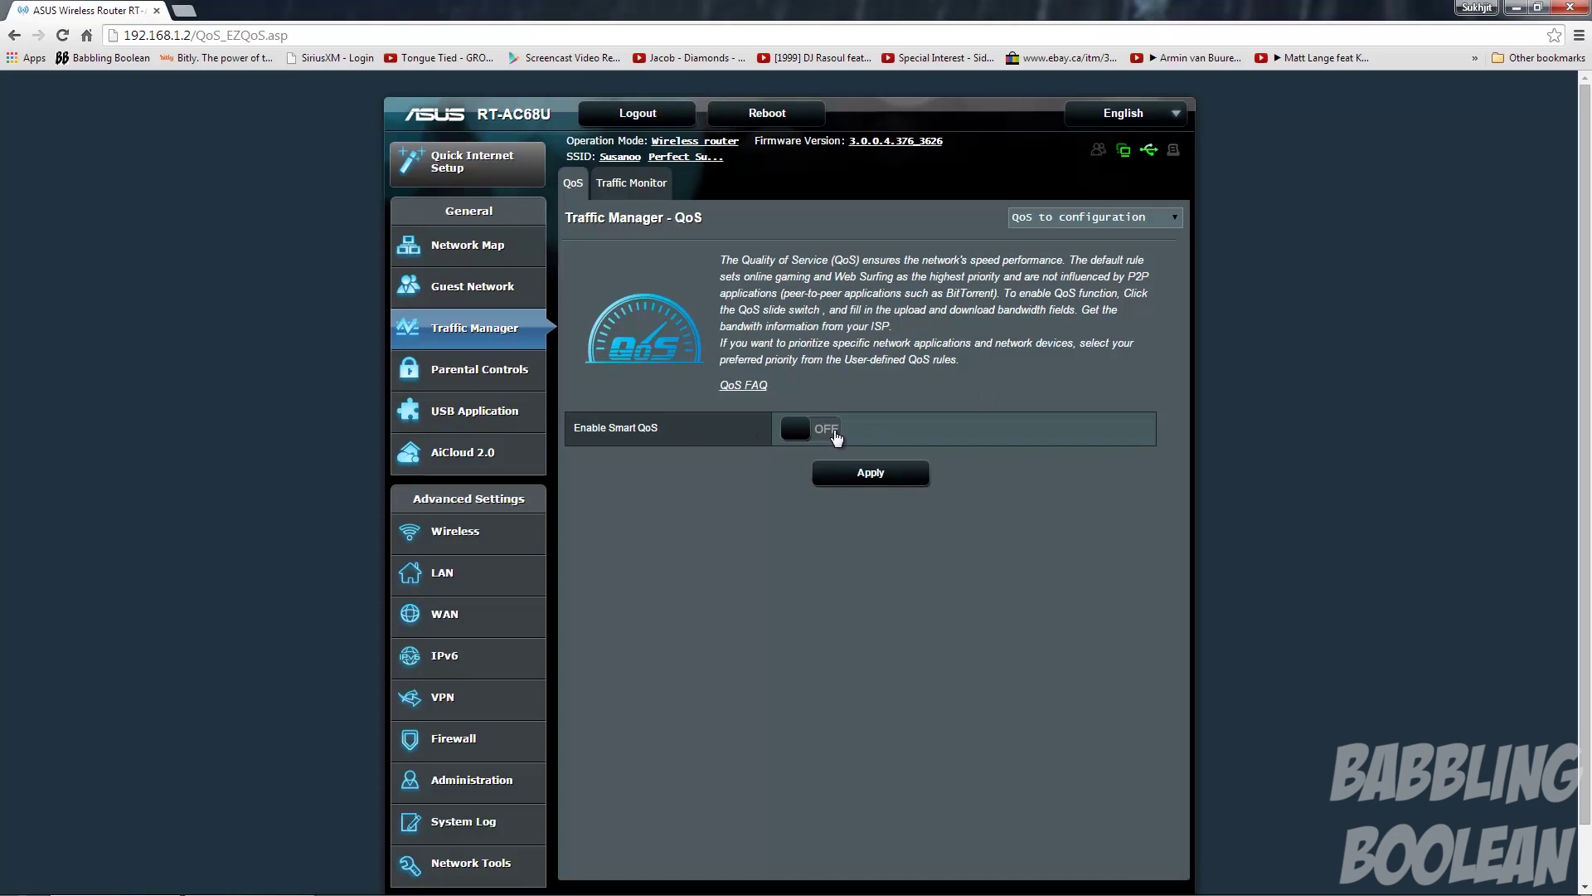
Check the Traffic Monitor's Ethernet WAN graph, then go to the Parental Controls page.
click(630, 185)
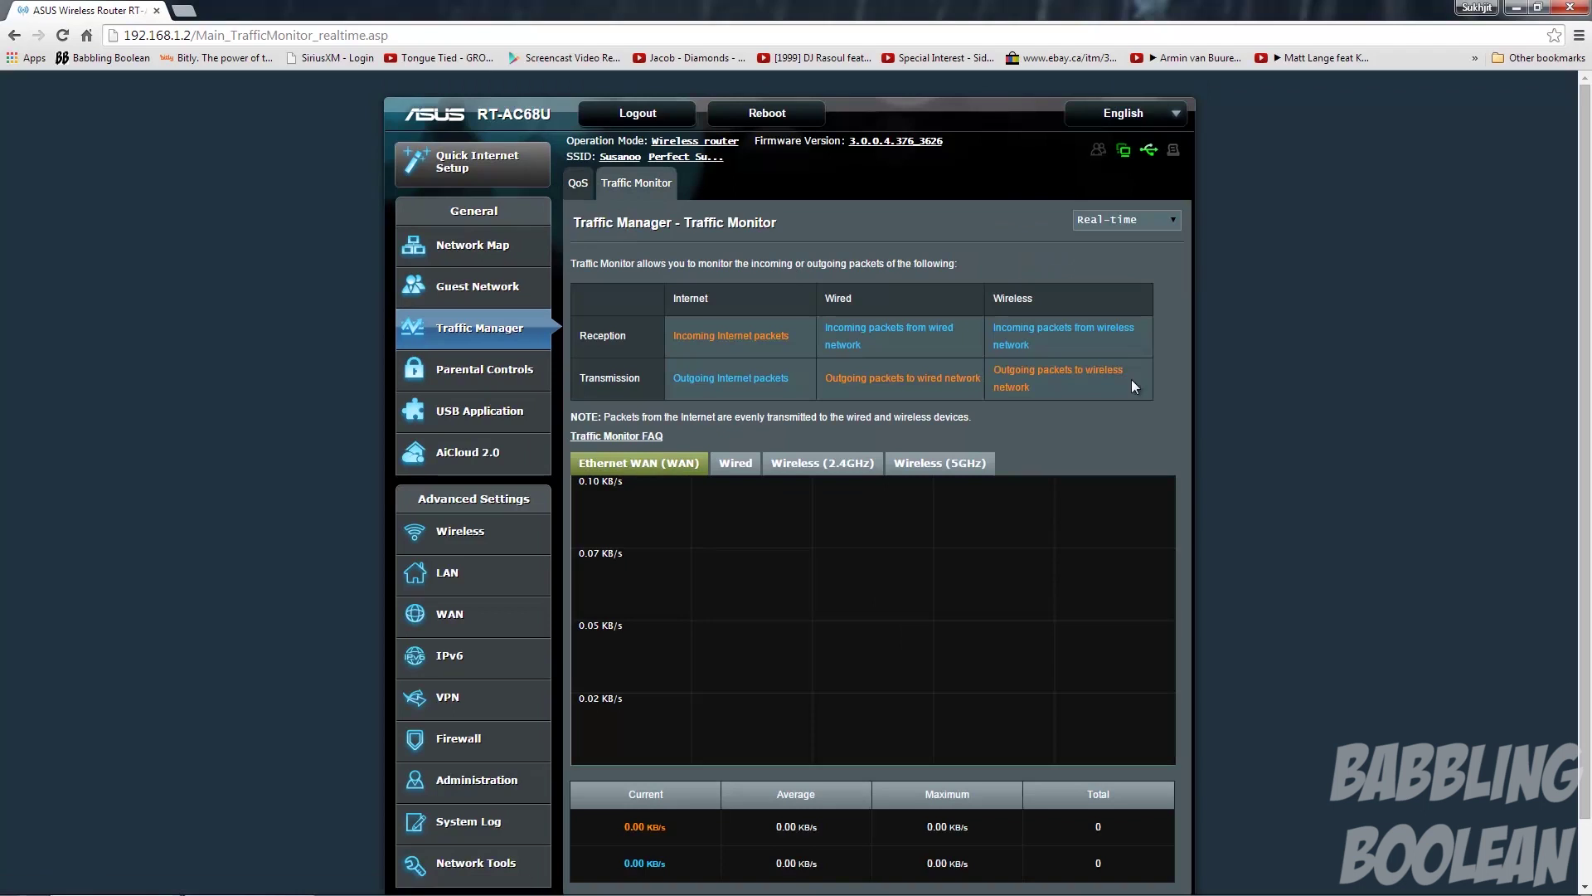
scroll(1292, 490, down, 1)
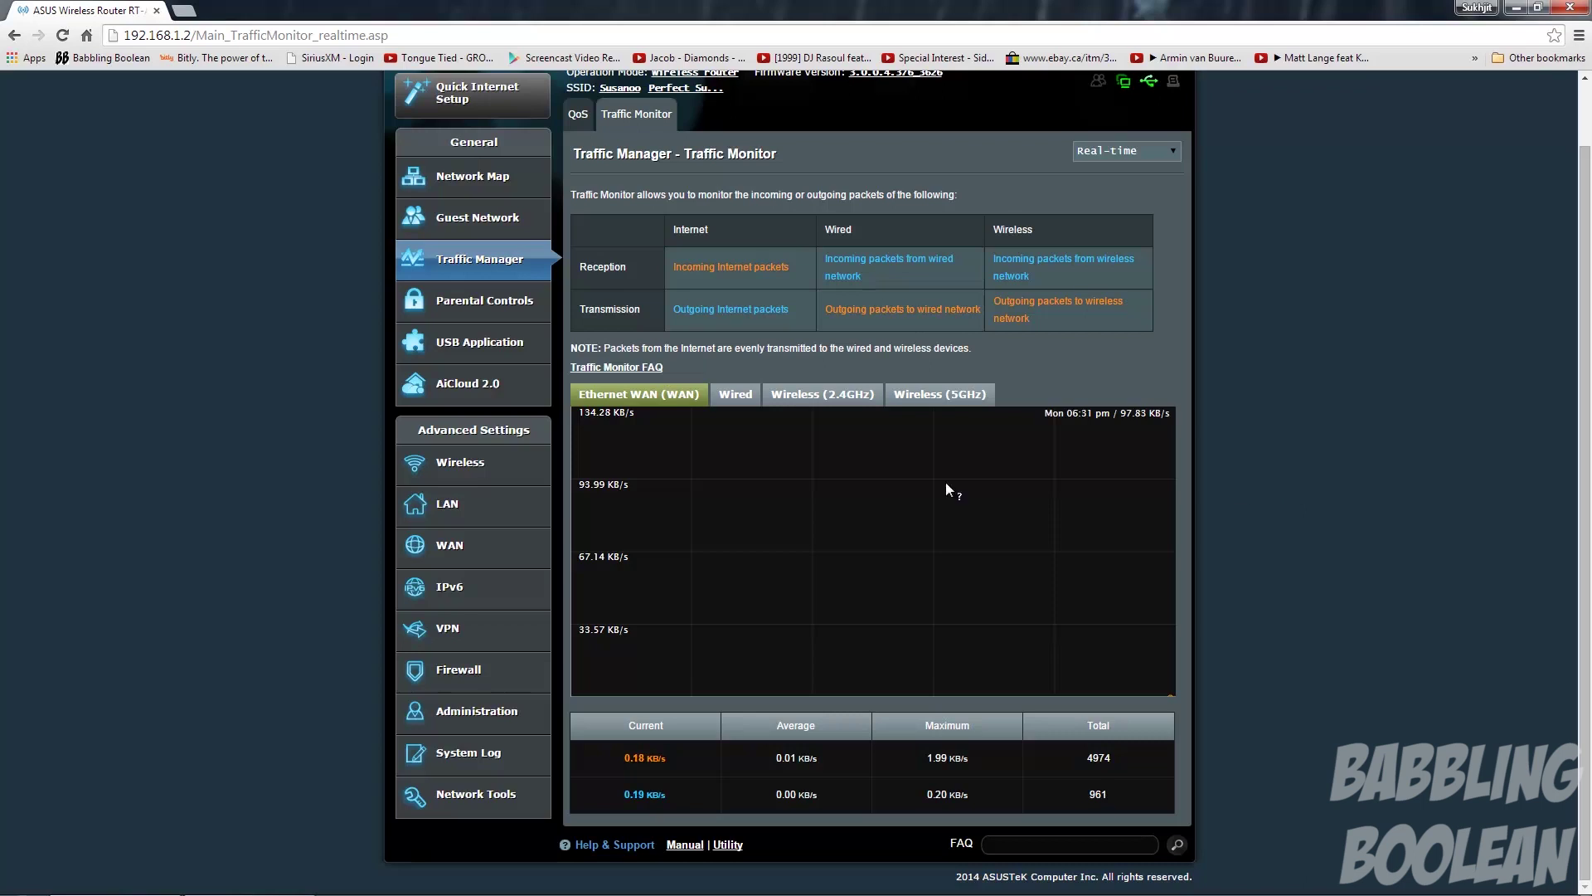
click(638, 394)
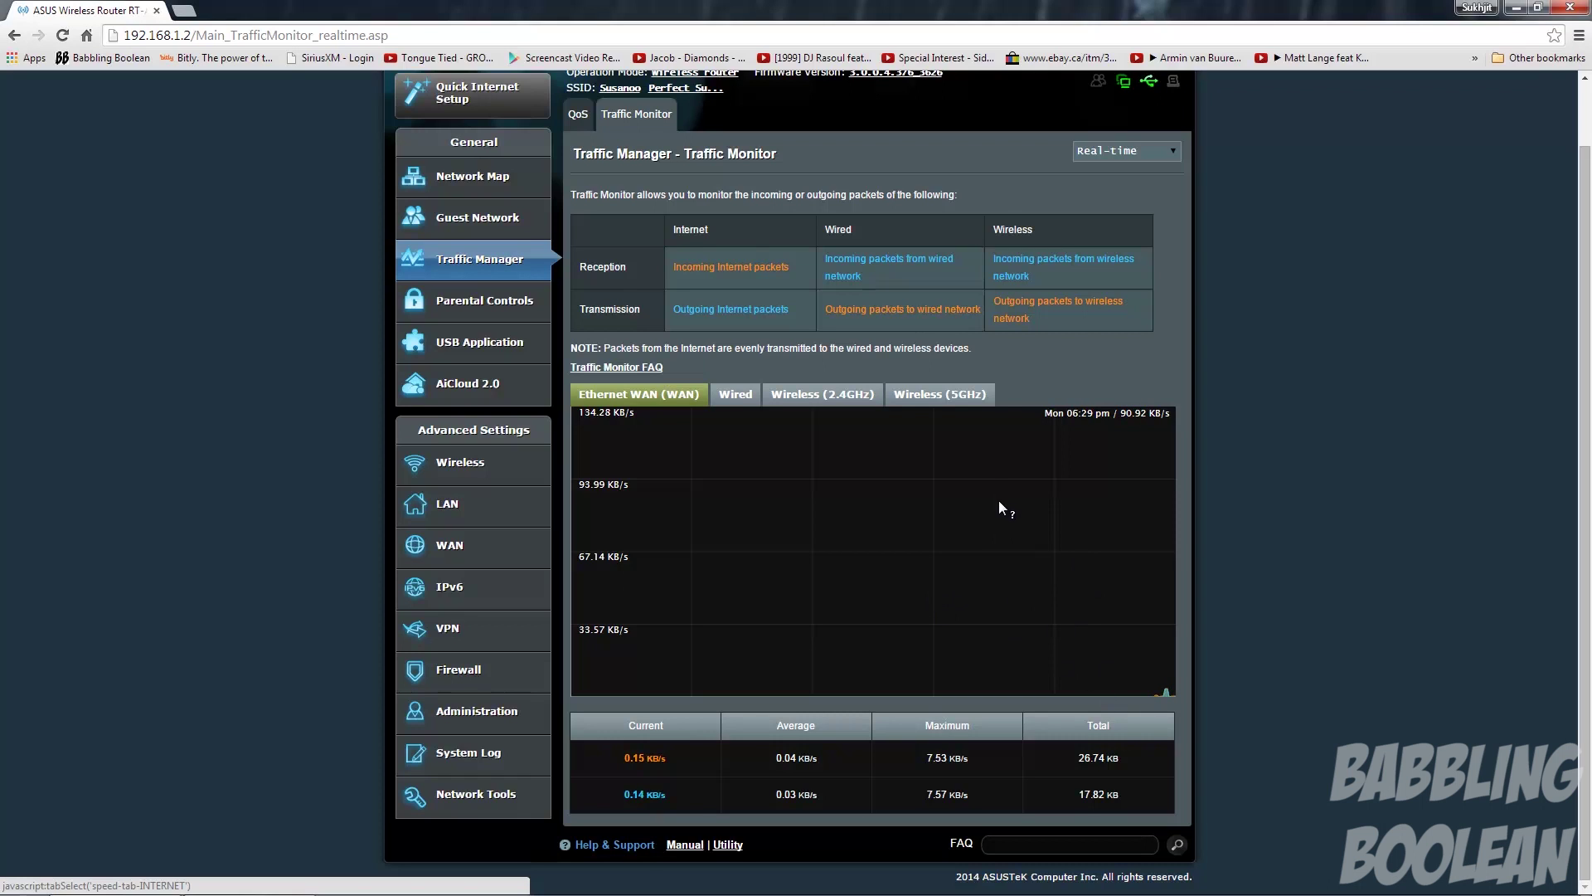
click(498, 300)
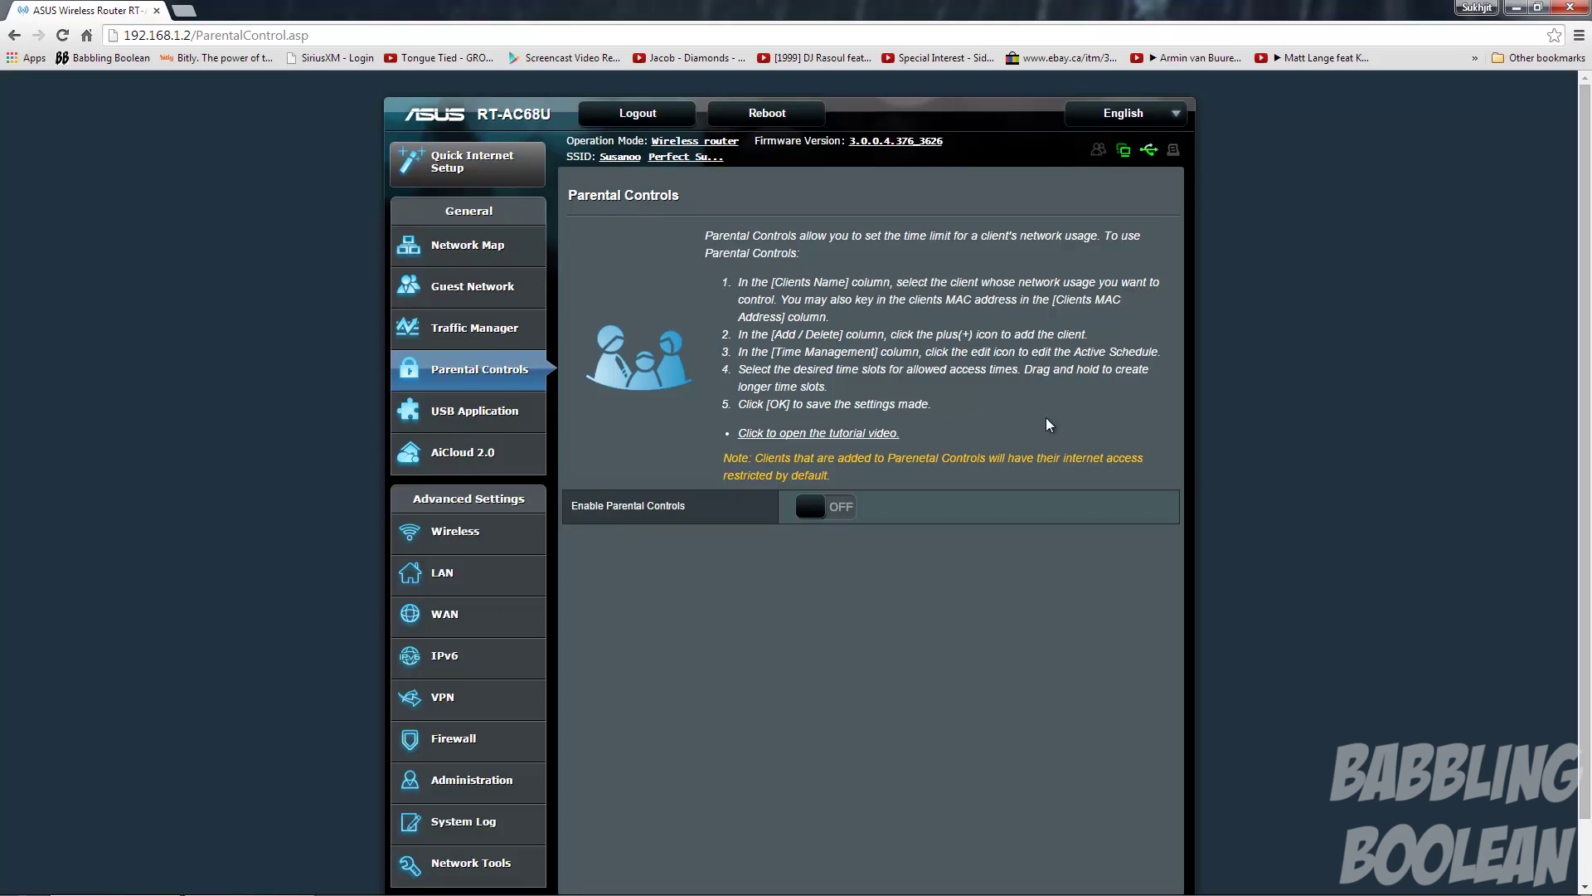
Switch Enable Parental Controls to ON and go to the USB Application page.
click(823, 508)
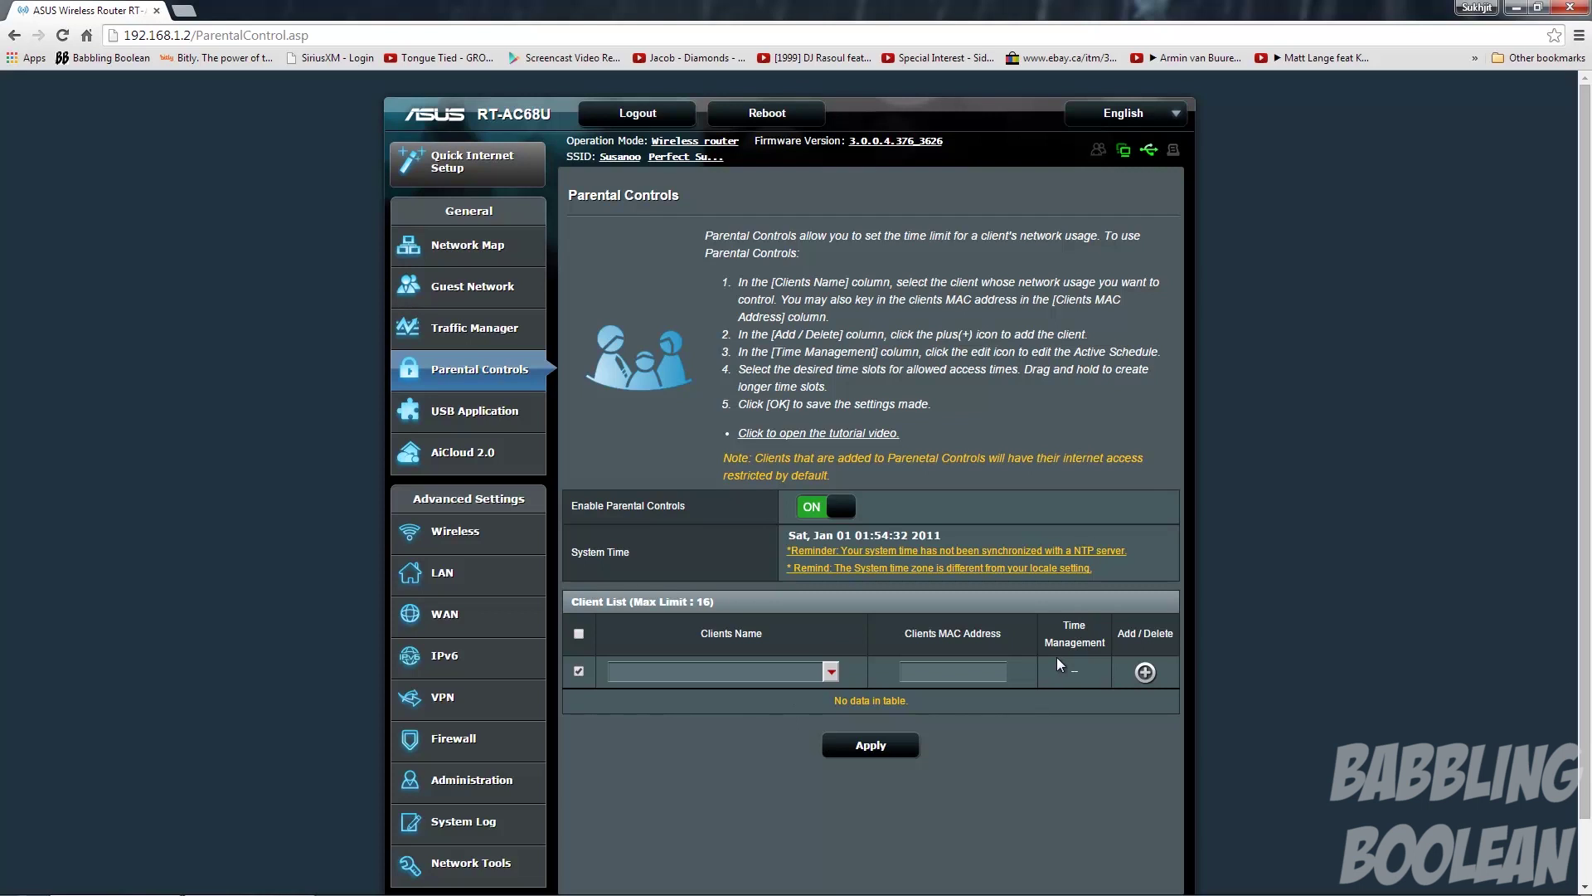
click(484, 412)
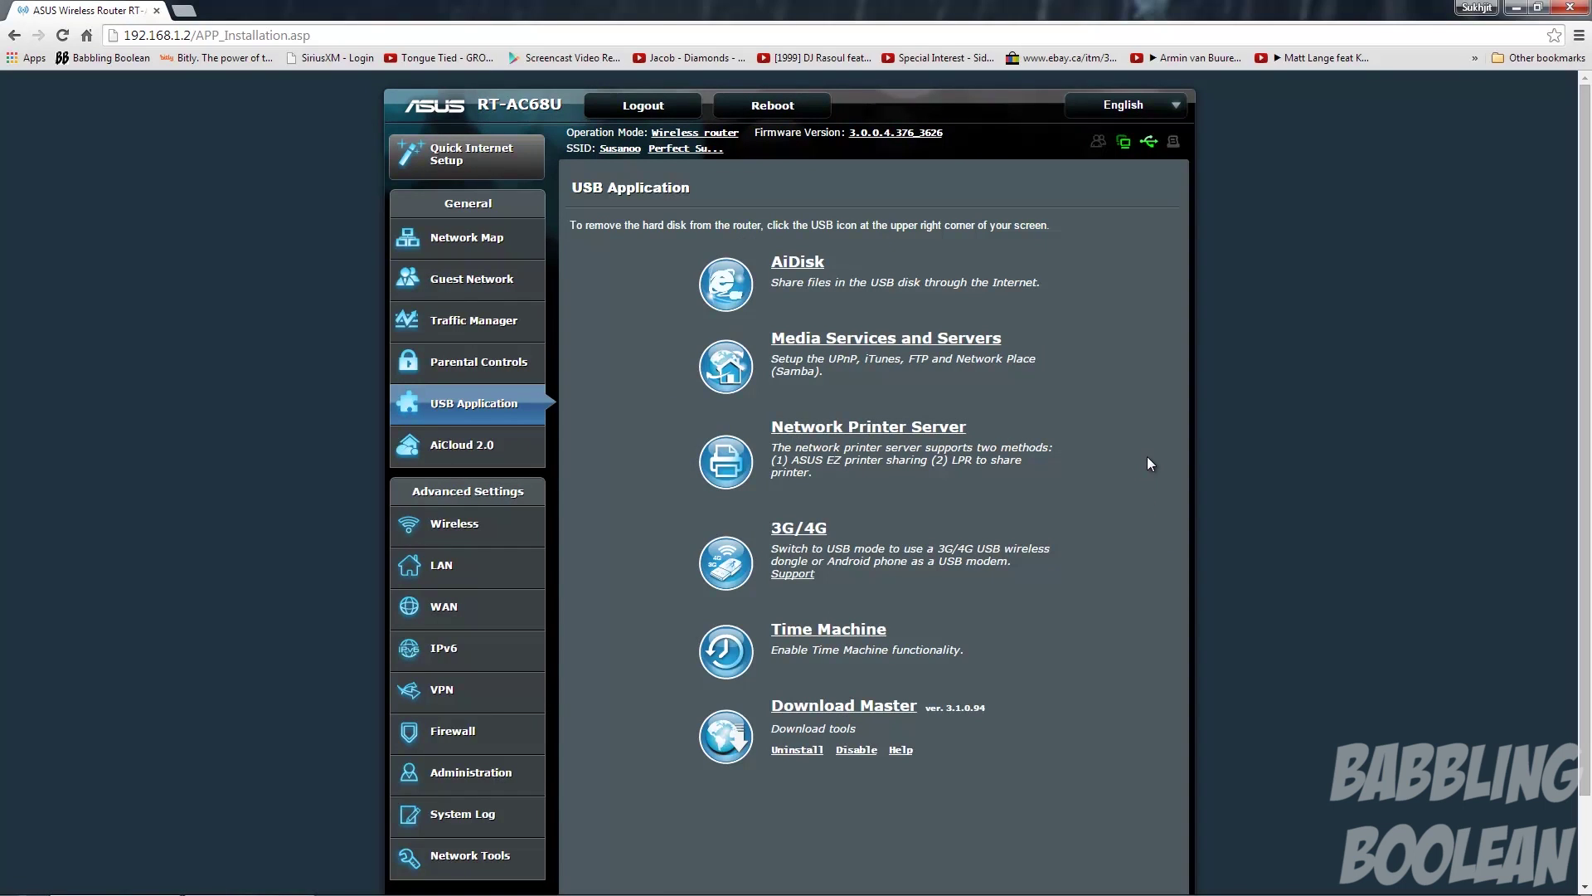
Open the AiDisk wizard and open the FTP share ftp://192.168.2.1 in a new tab.
click(809, 263)
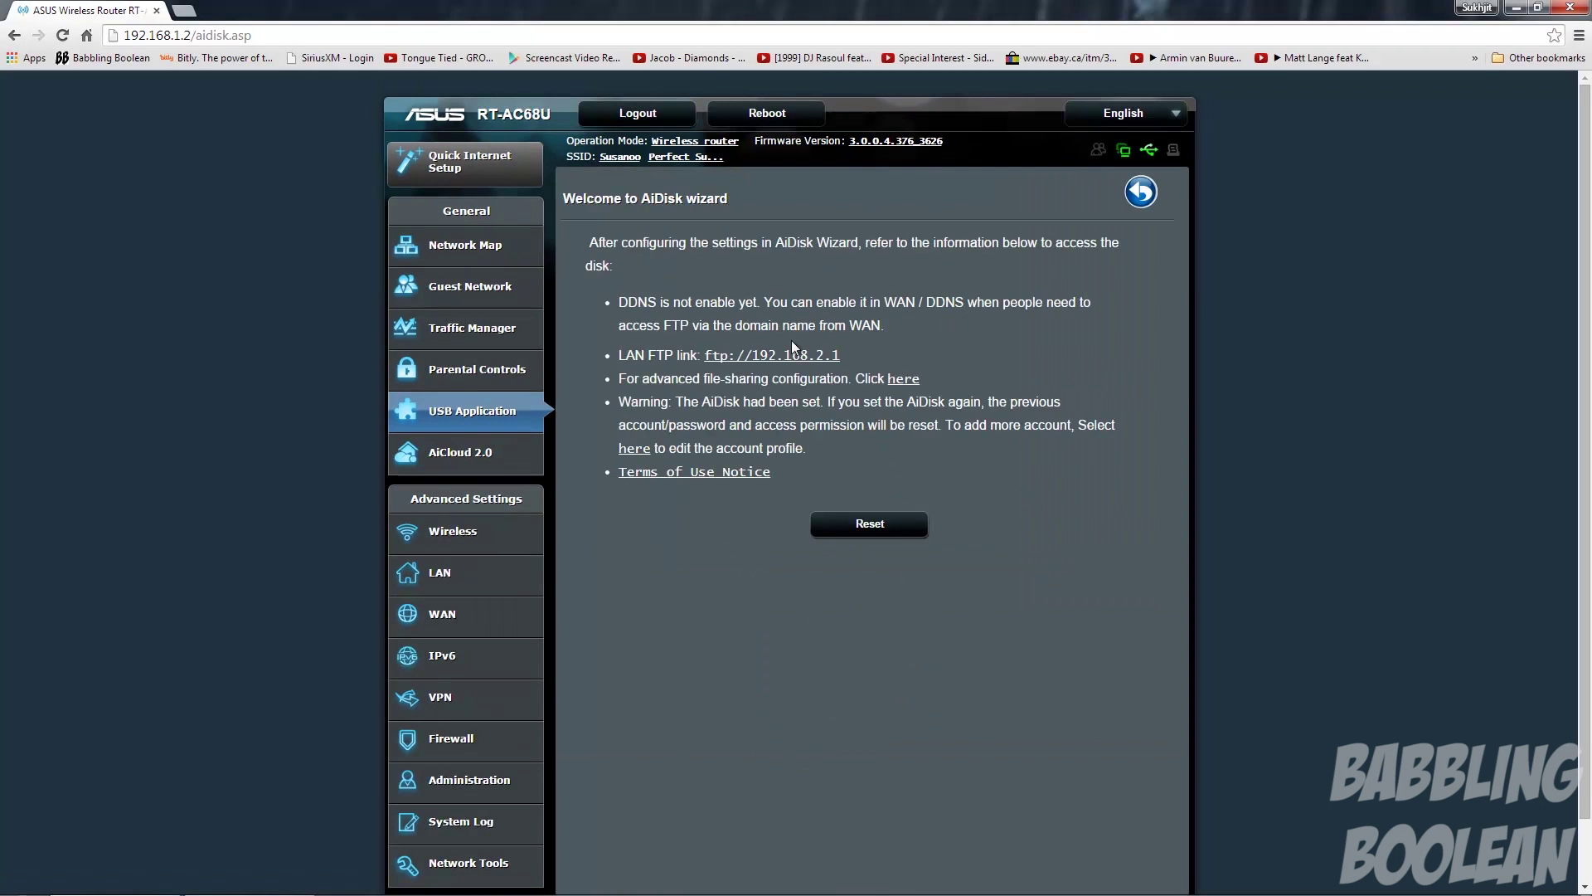
middle_click(752, 356)
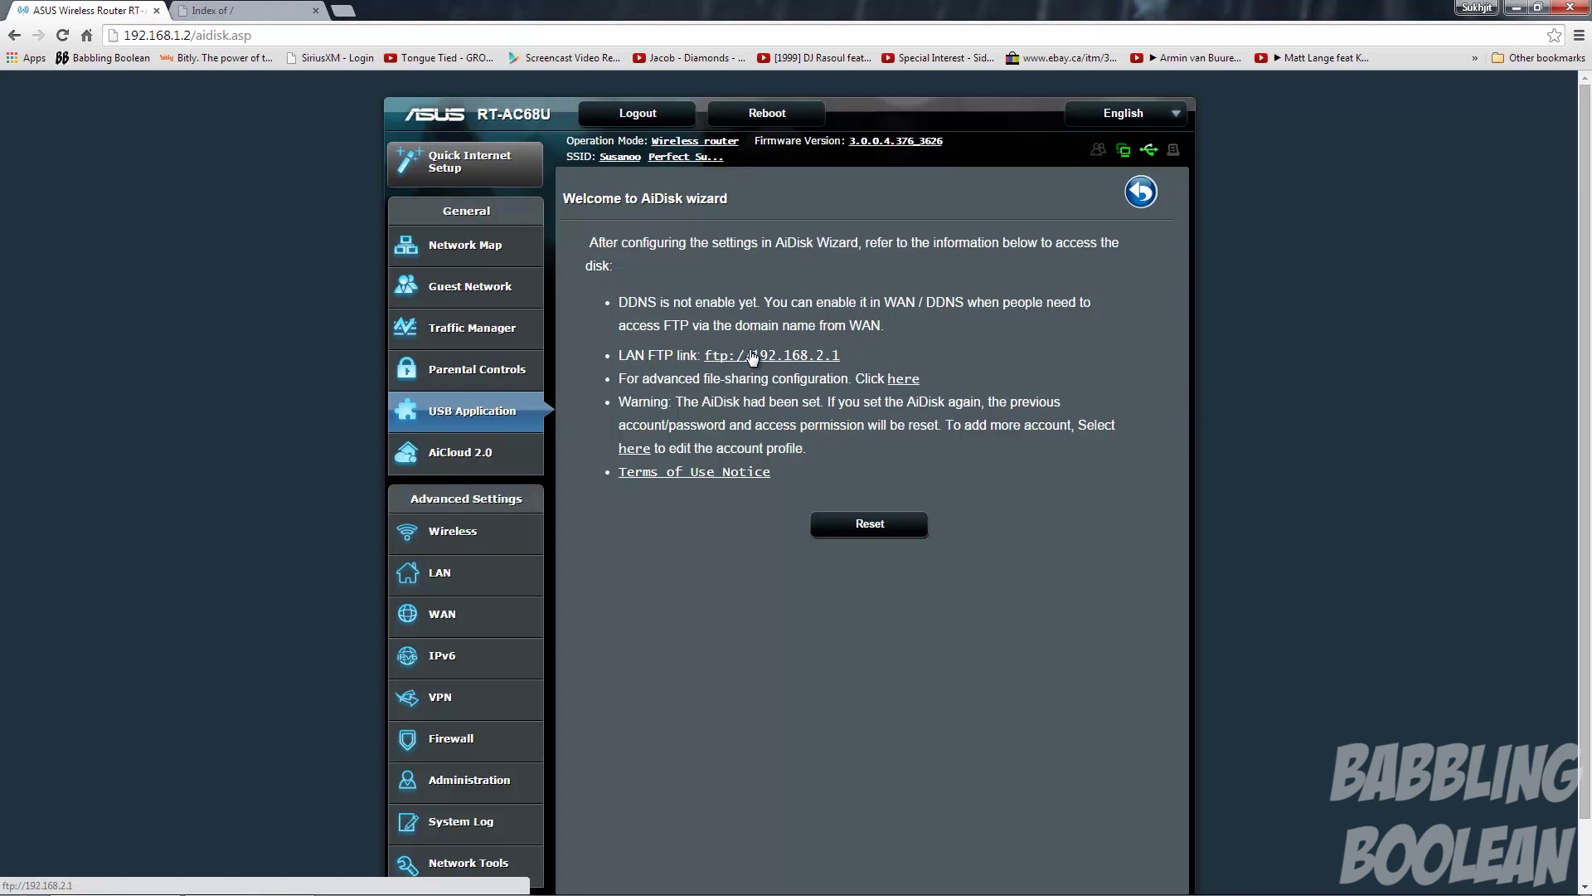
Browse the FTP share's Sukh_4GB drive into the sub folder holding 00014.MTS and Pahar15.mp4.
click(222, 11)
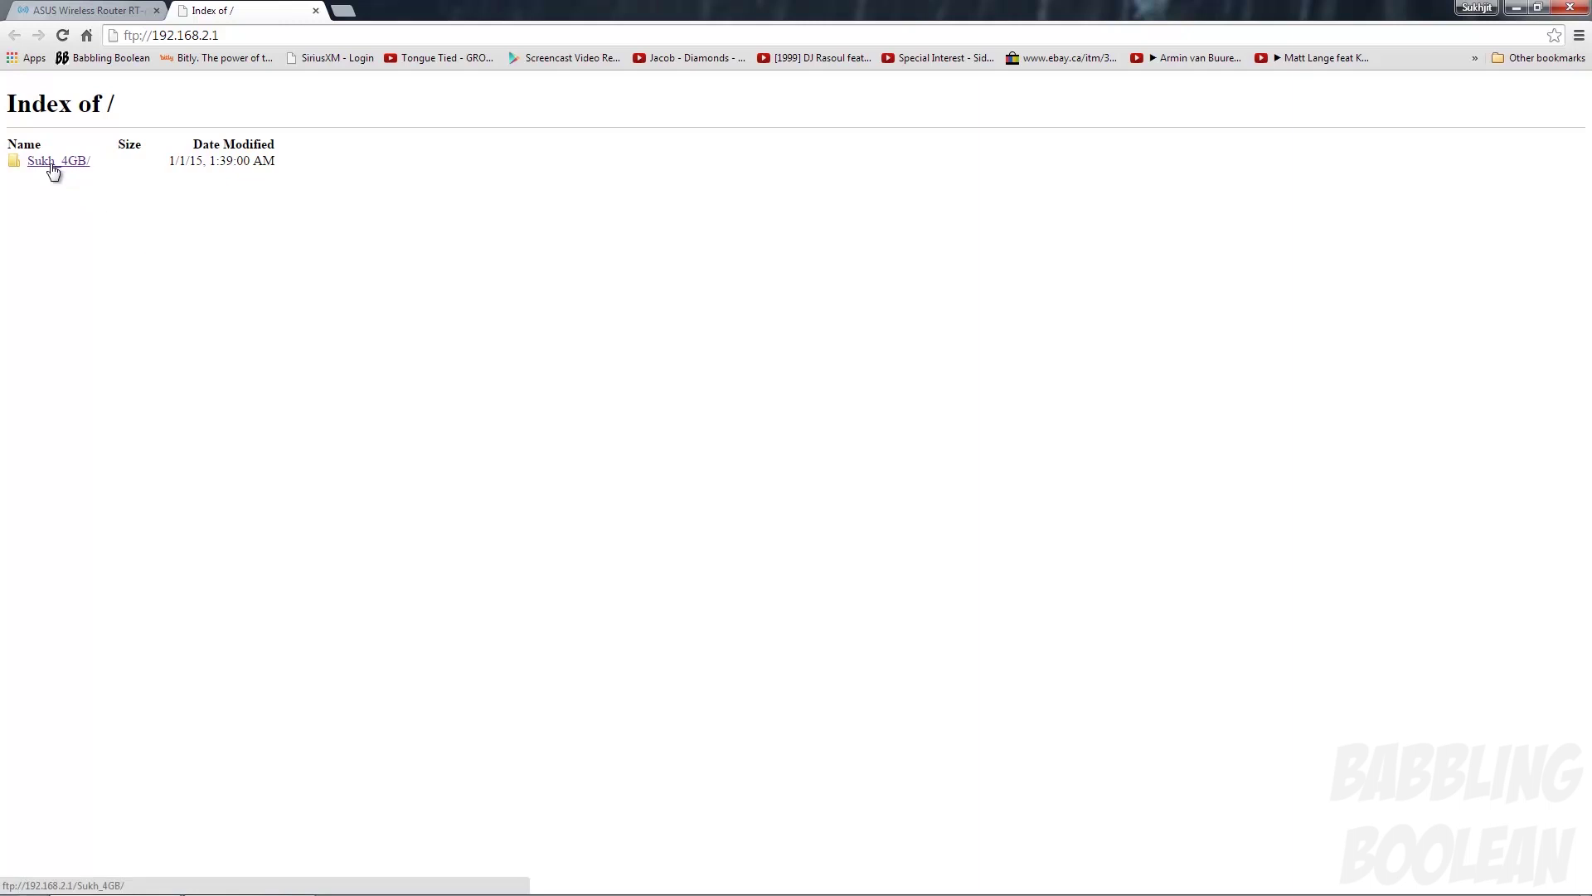
click(52, 166)
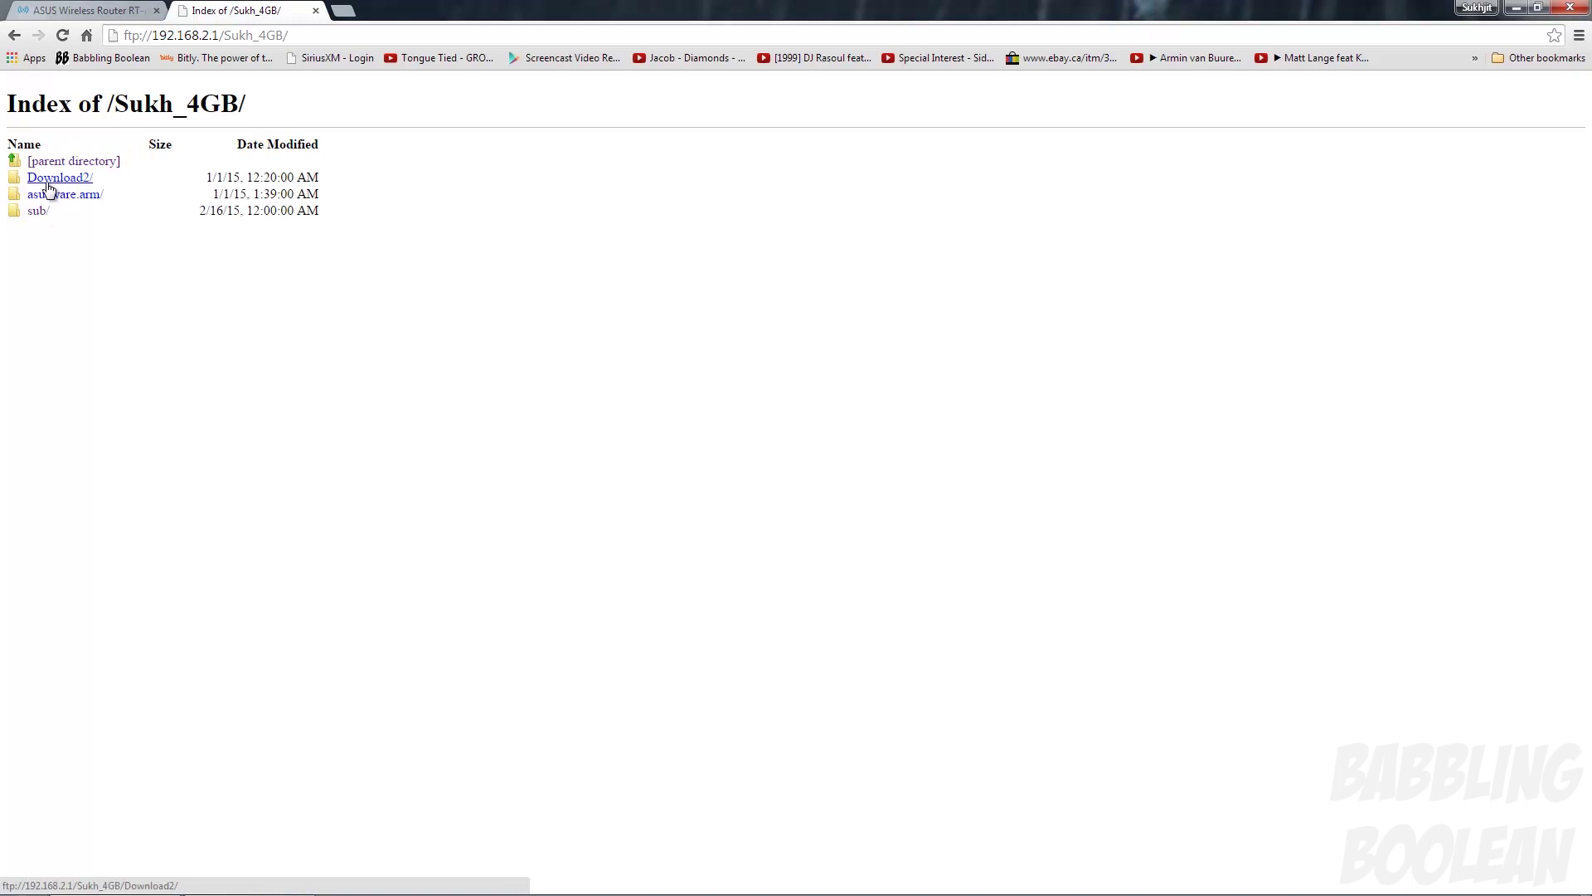
key(alt+Left)
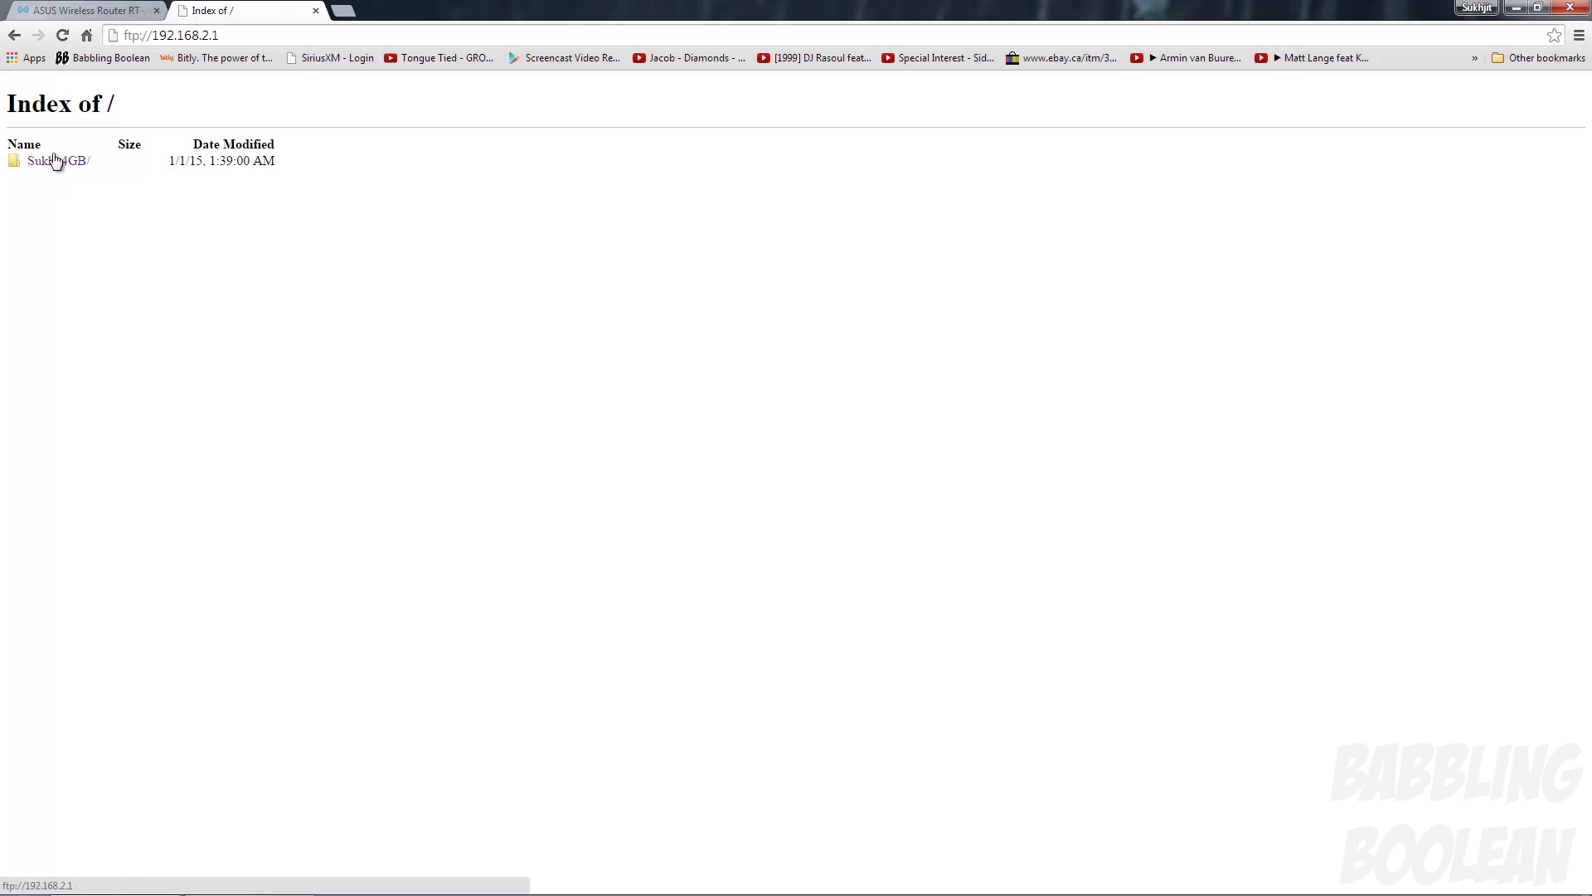
click(69, 162)
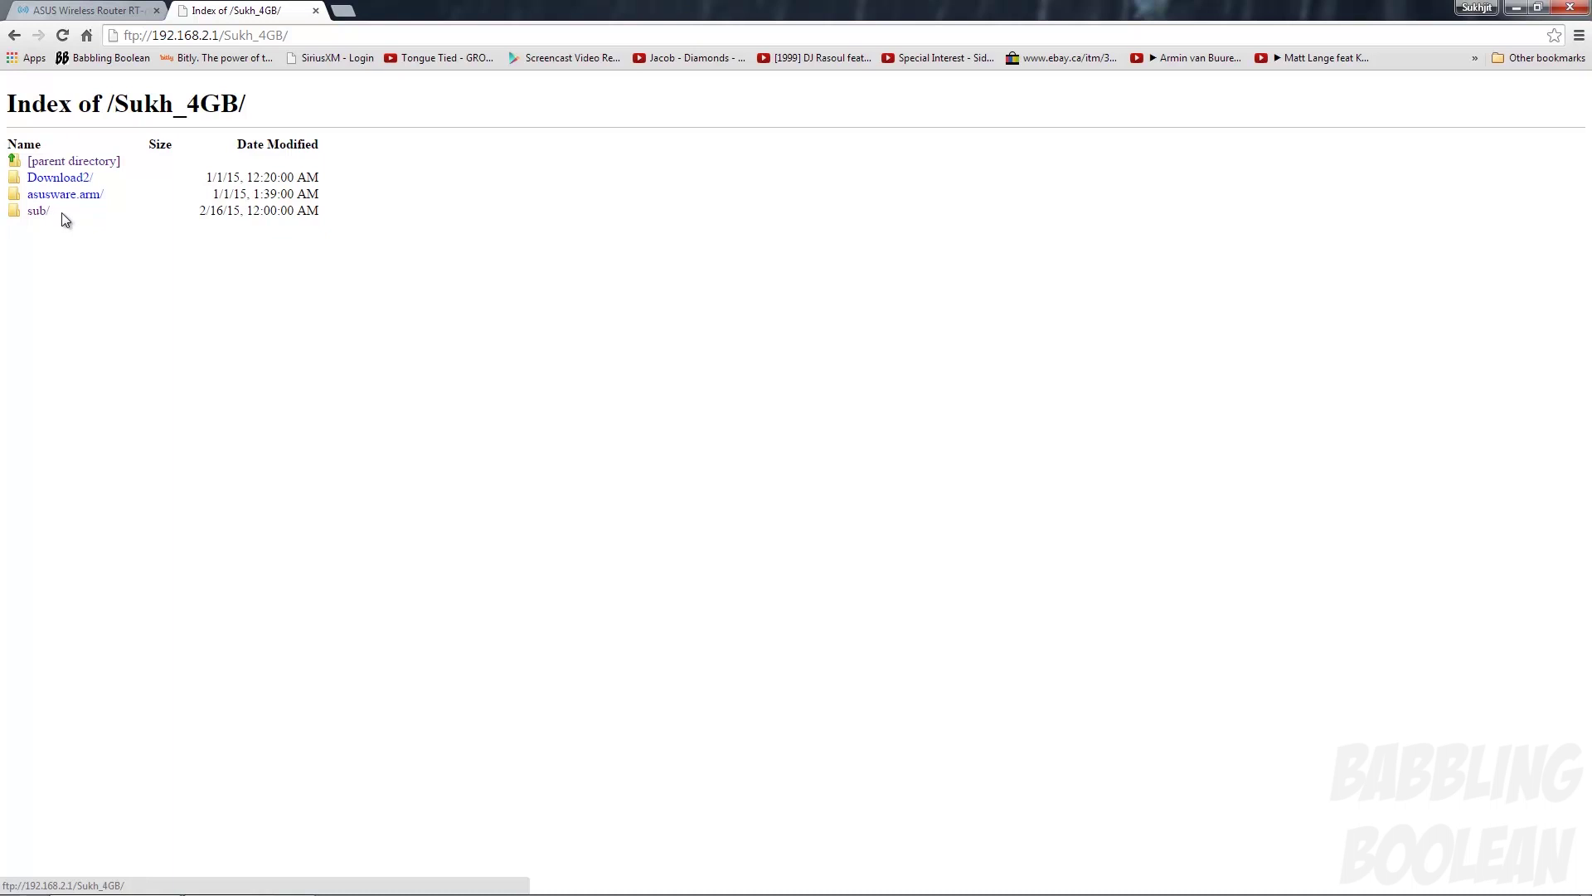
click(39, 211)
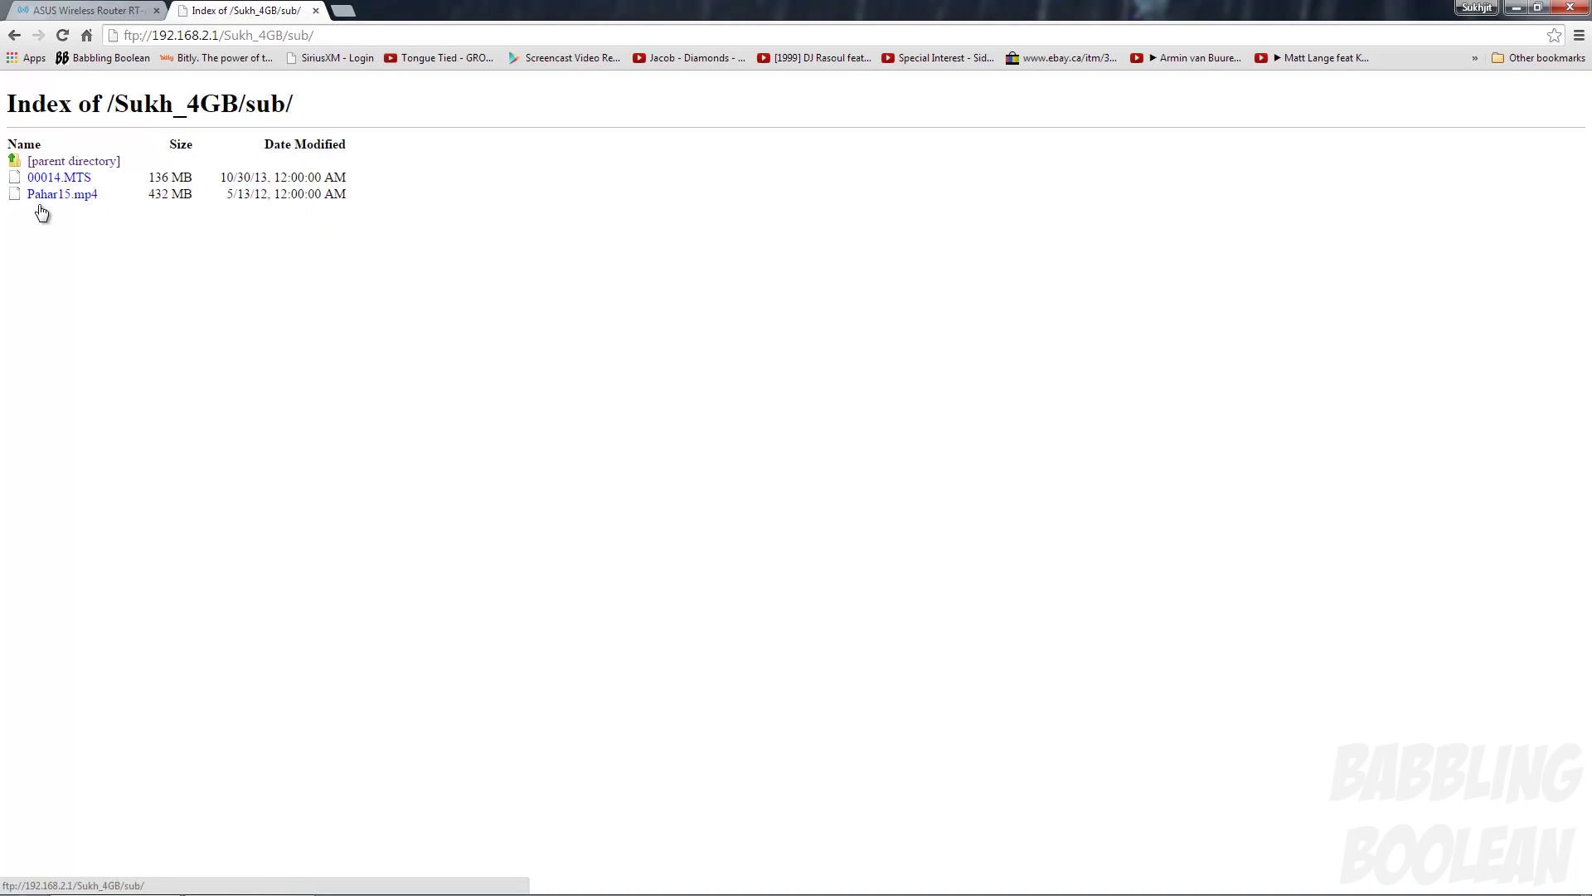
Open Pahar15.mp4, then review FTP sharing settings with the Sukh_4GB folder permissions expanded.
click(89, 201)
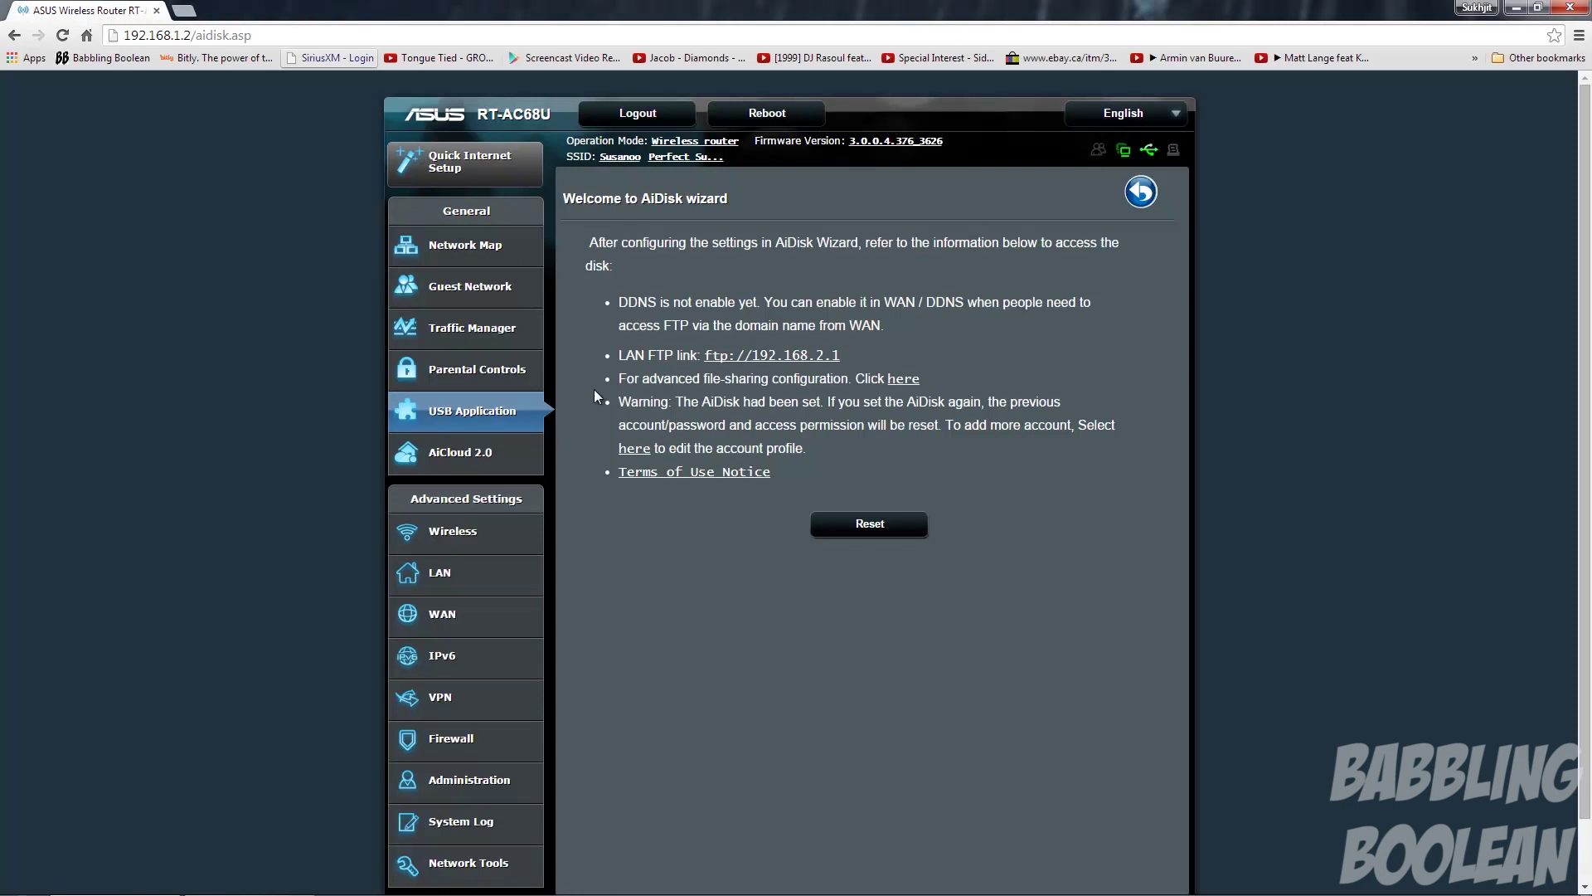
click(475, 404)
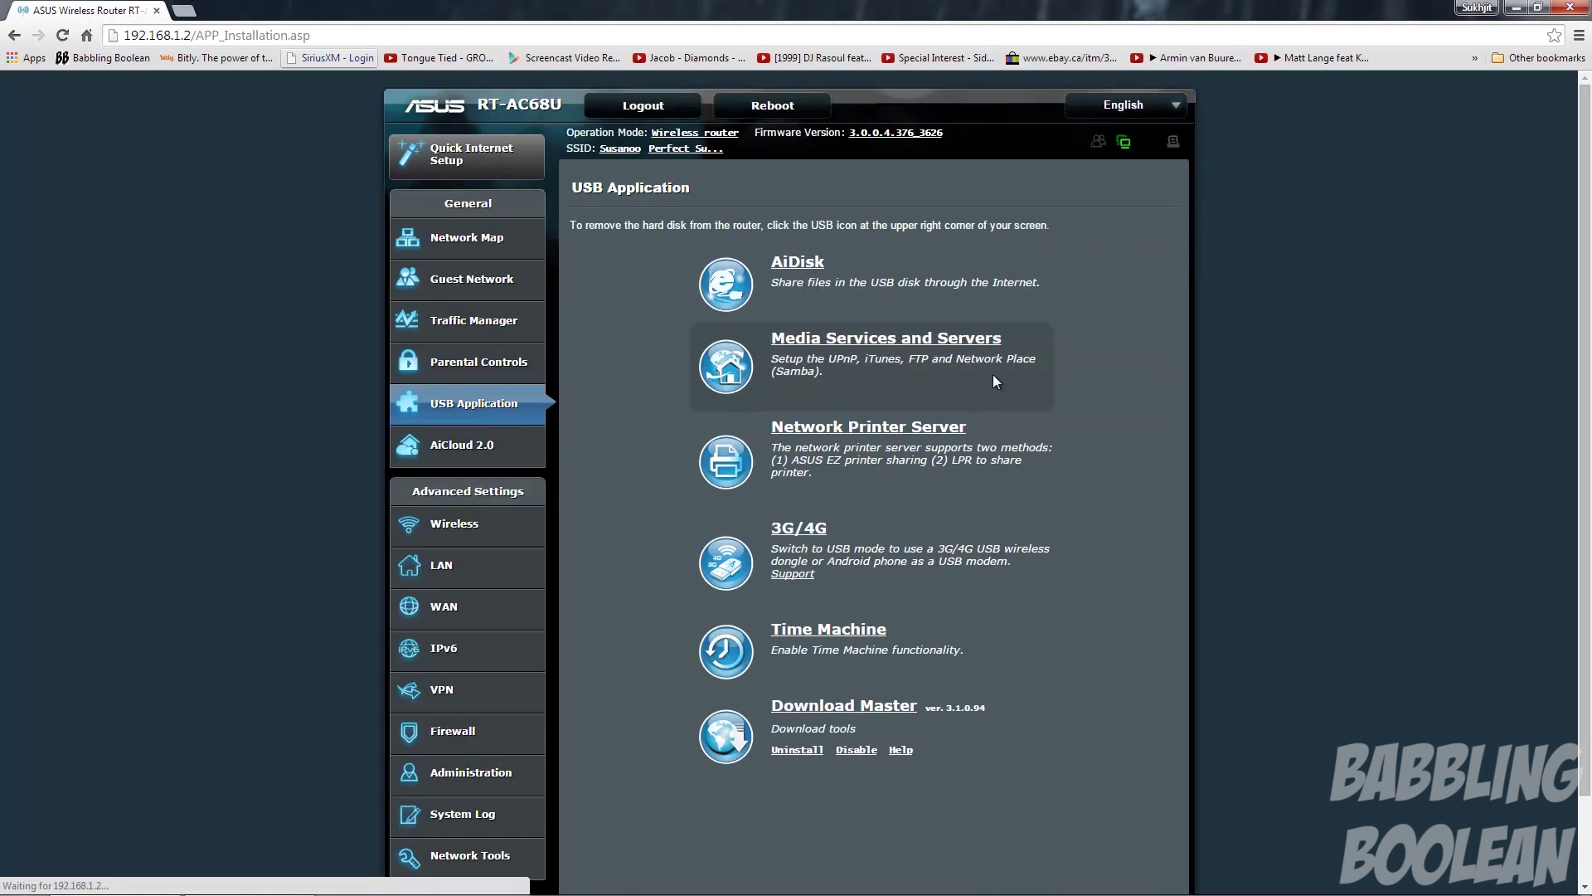
click(885, 342)
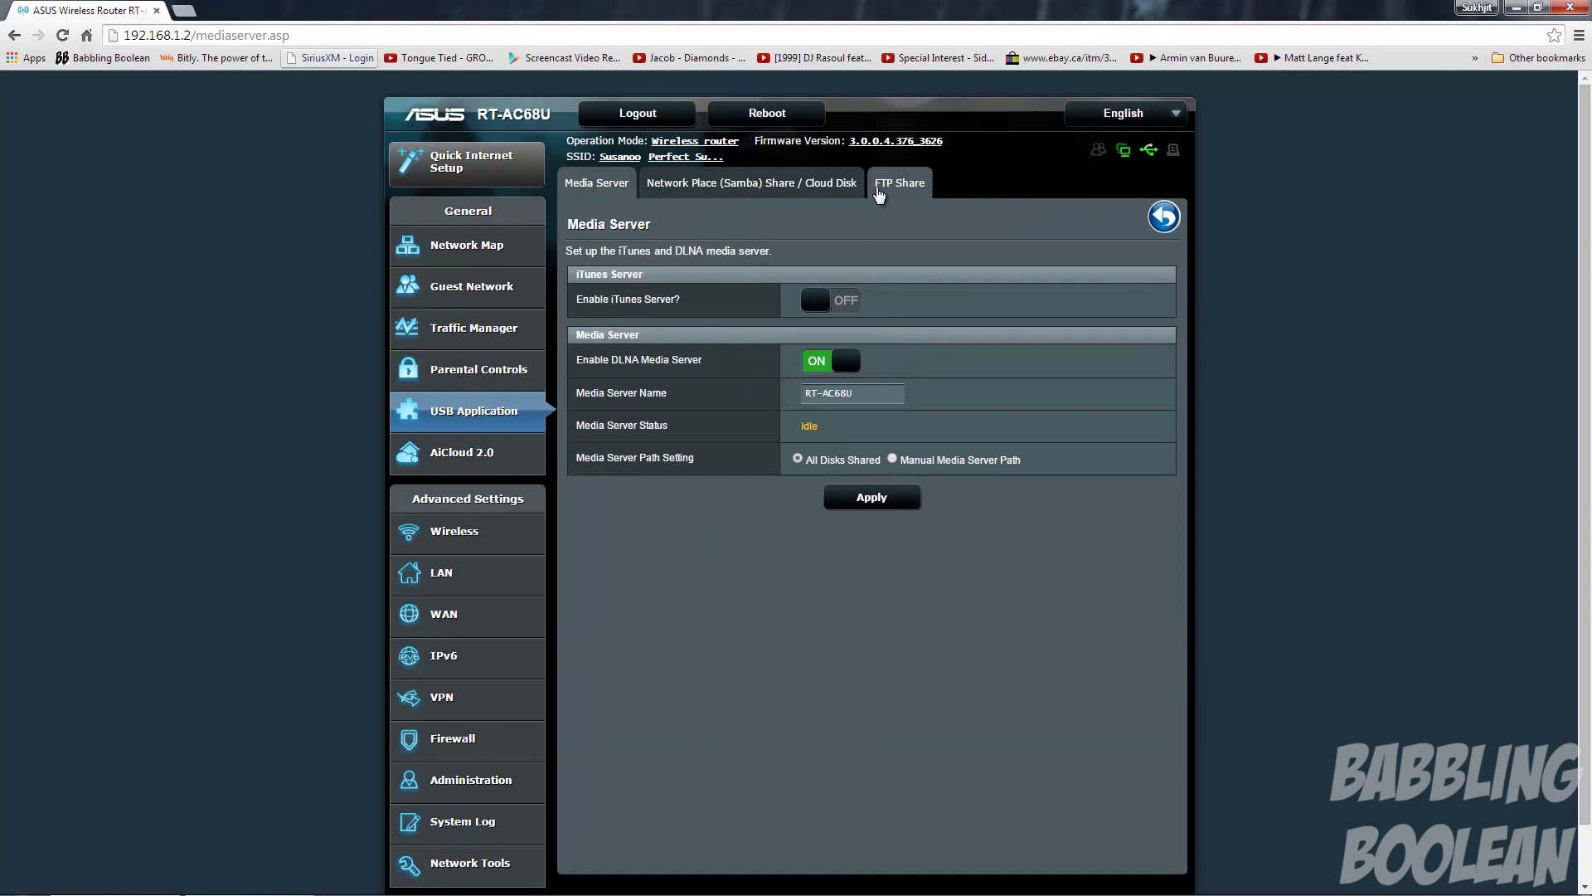
click(899, 183)
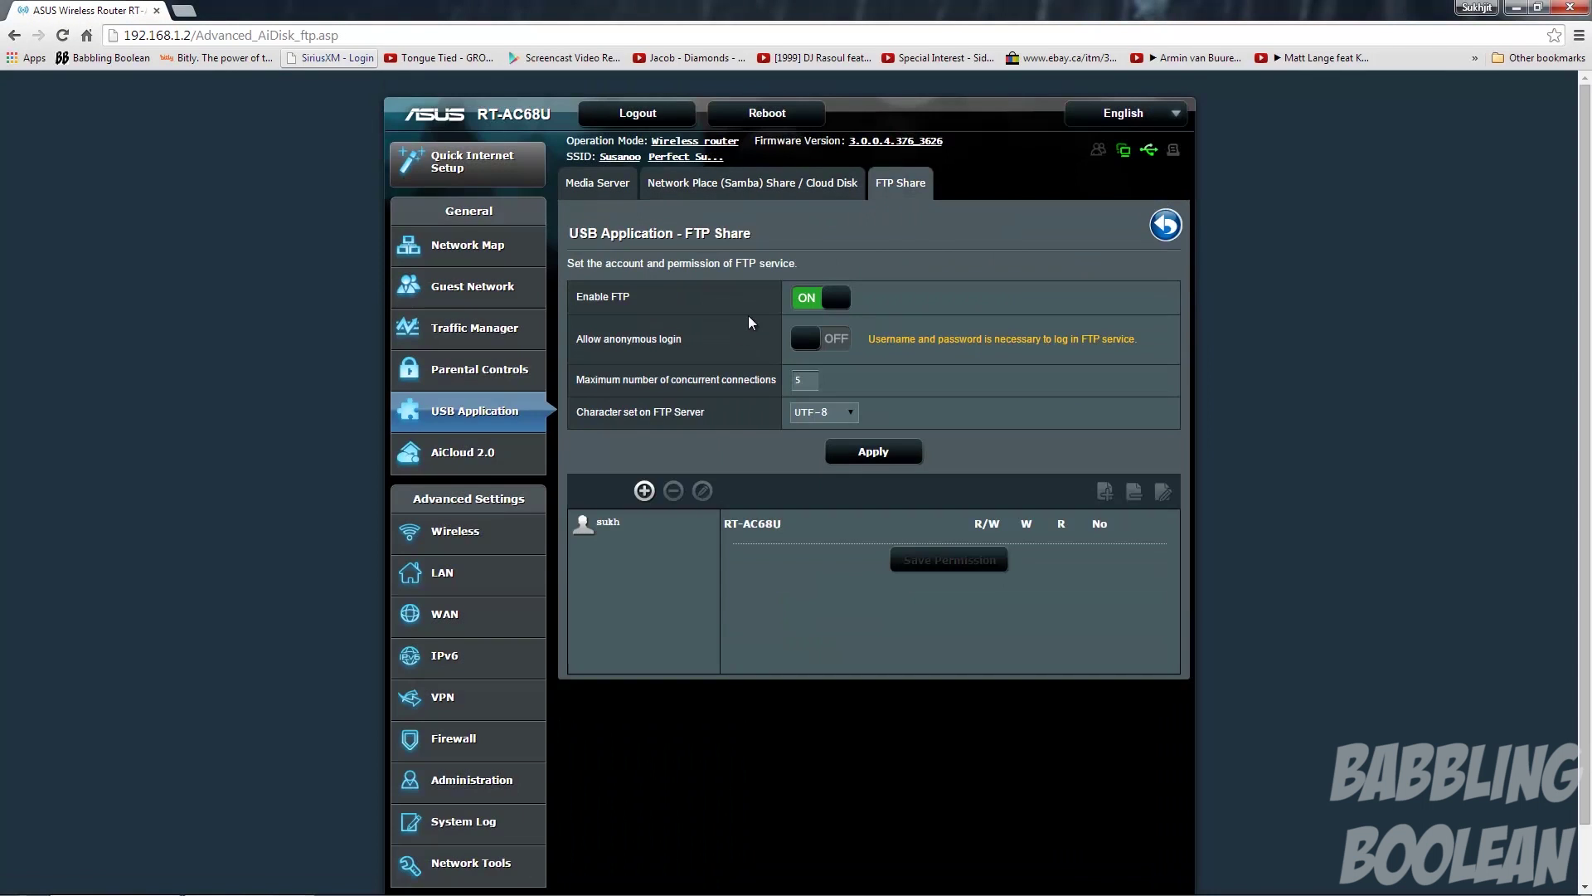
click(761, 544)
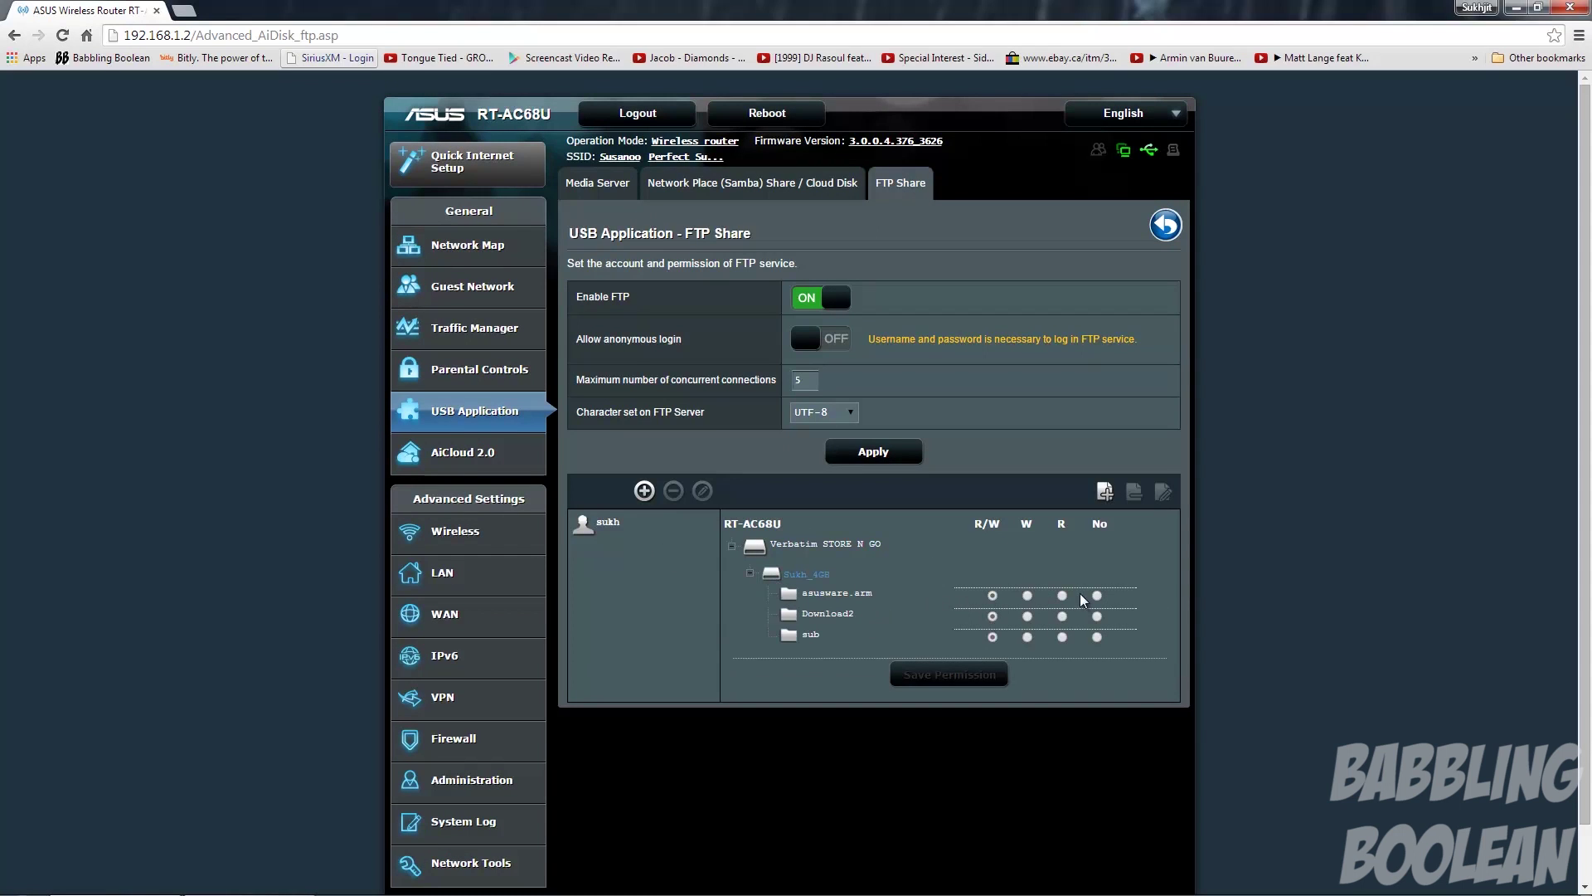
Cancel adding a new folder to Sukh_4GB and view the Media Server settings.
click(1105, 491)
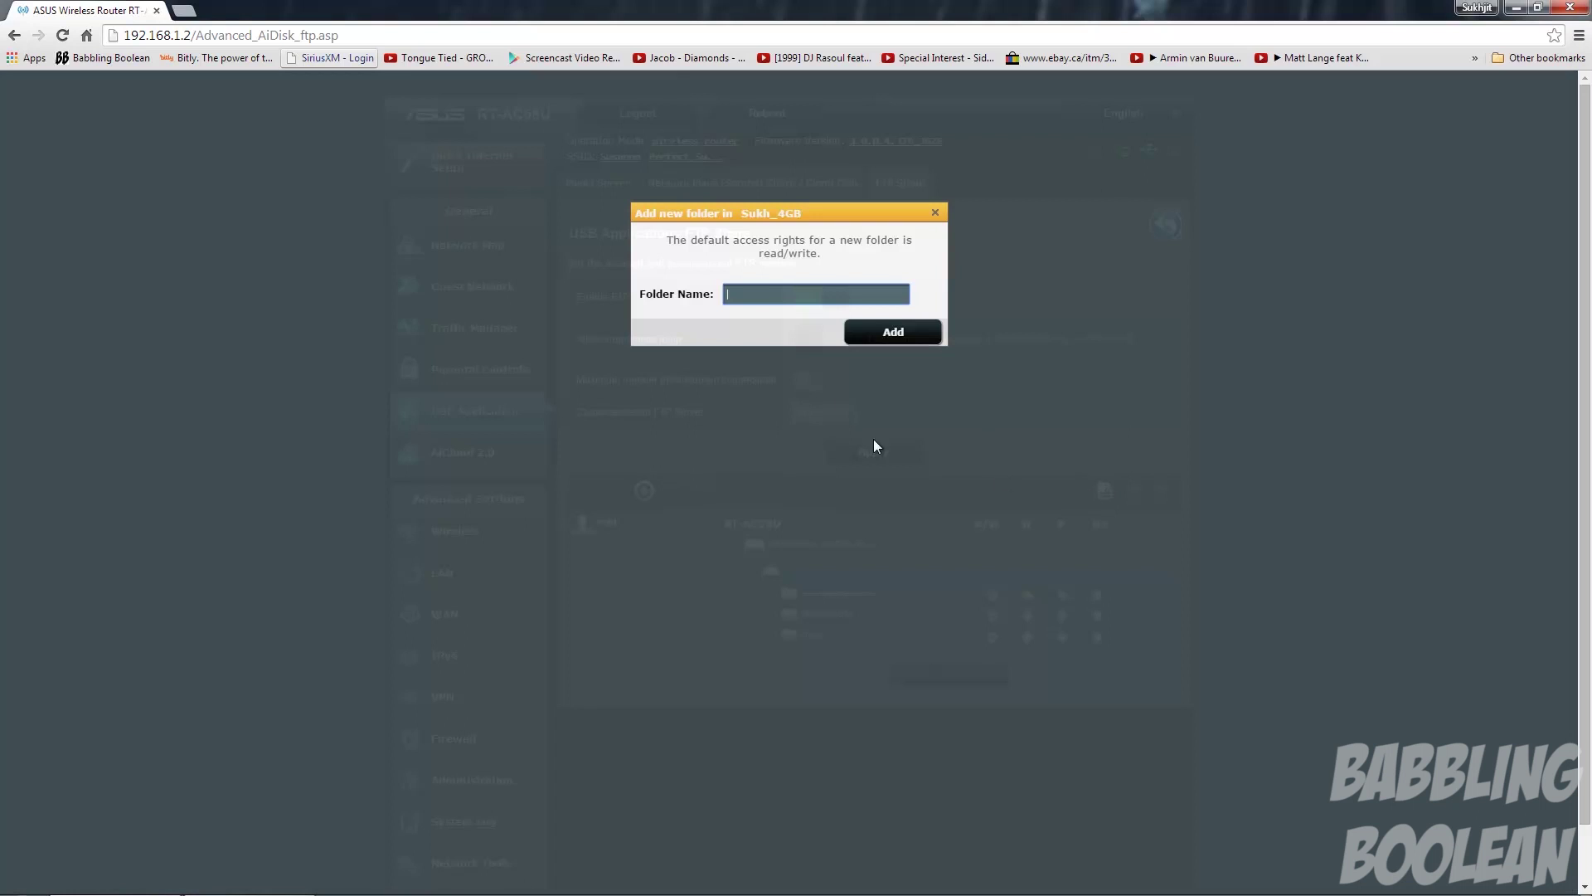
click(934, 213)
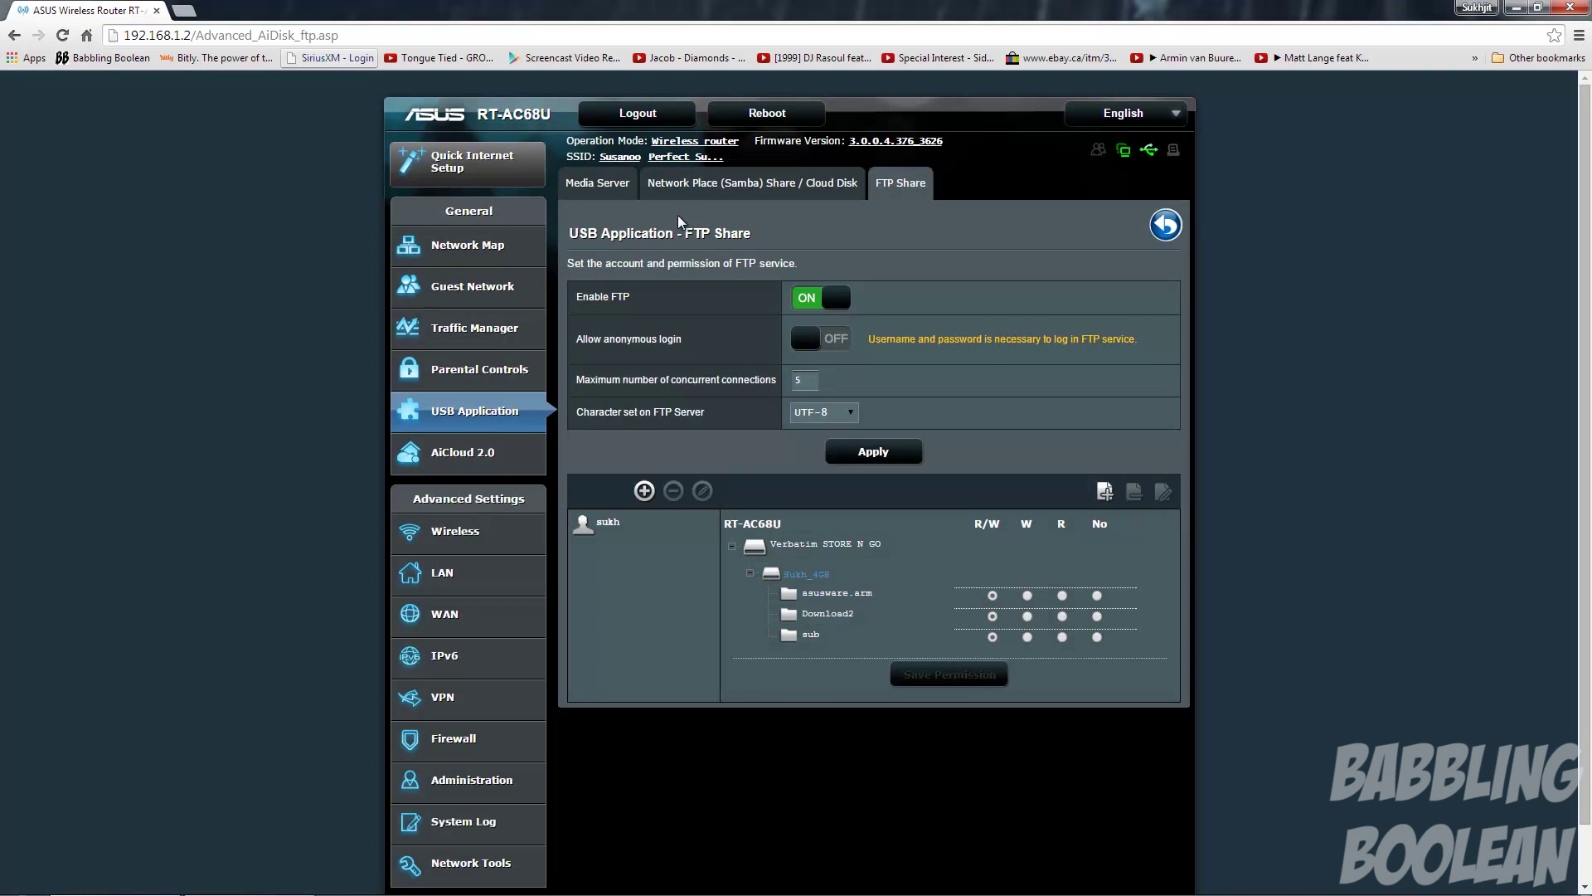
click(632, 189)
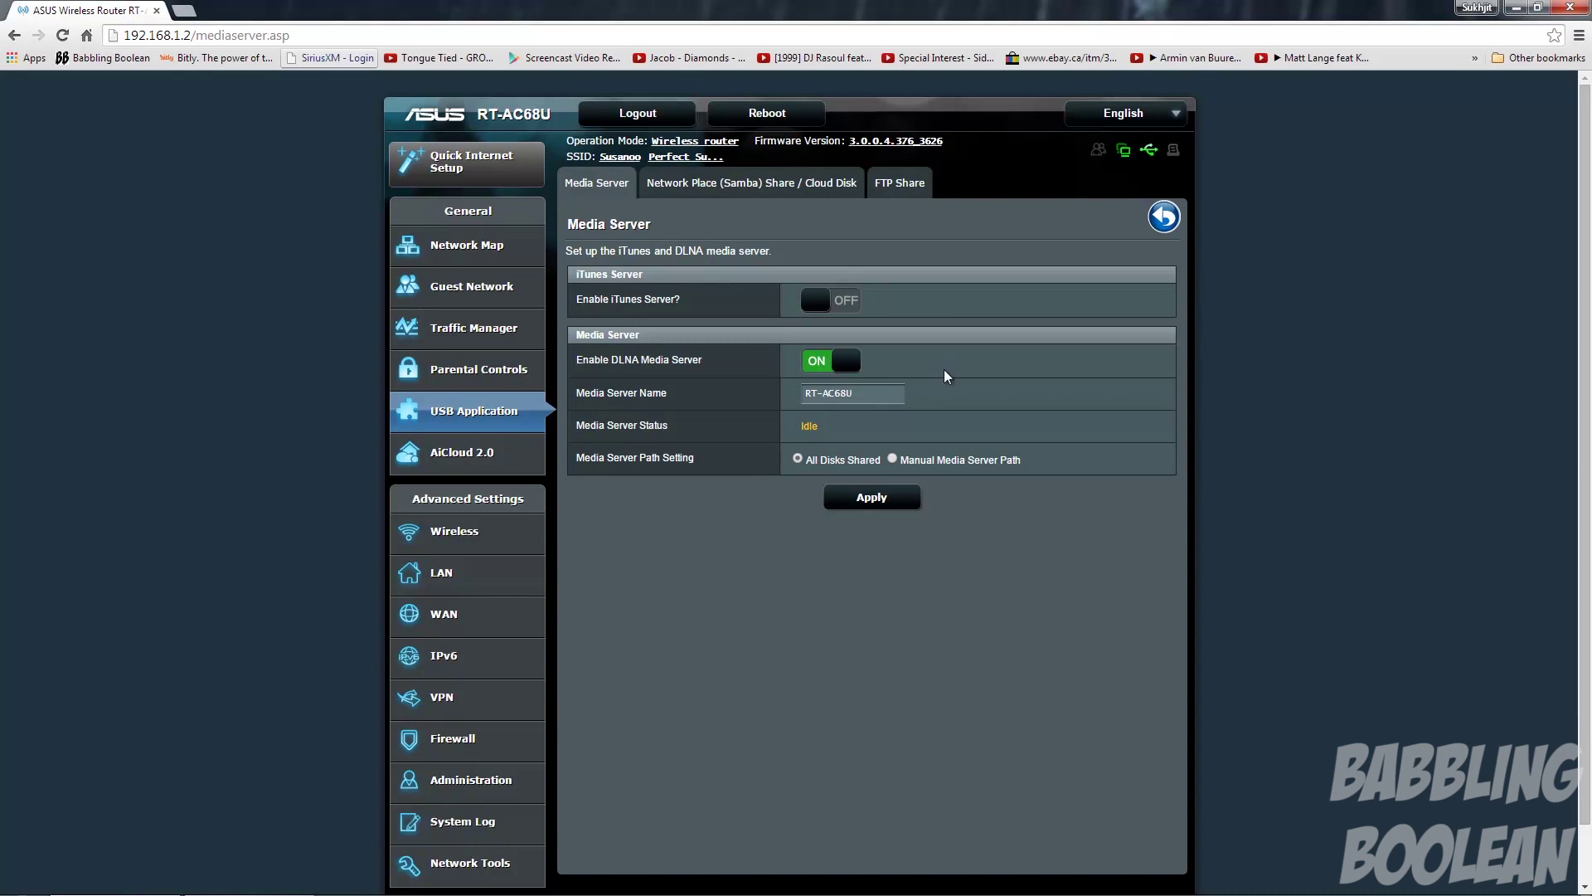
Check the Network Place (Samba) Share / Cloud Disk settings, then return to the USB Application overview.
click(751, 183)
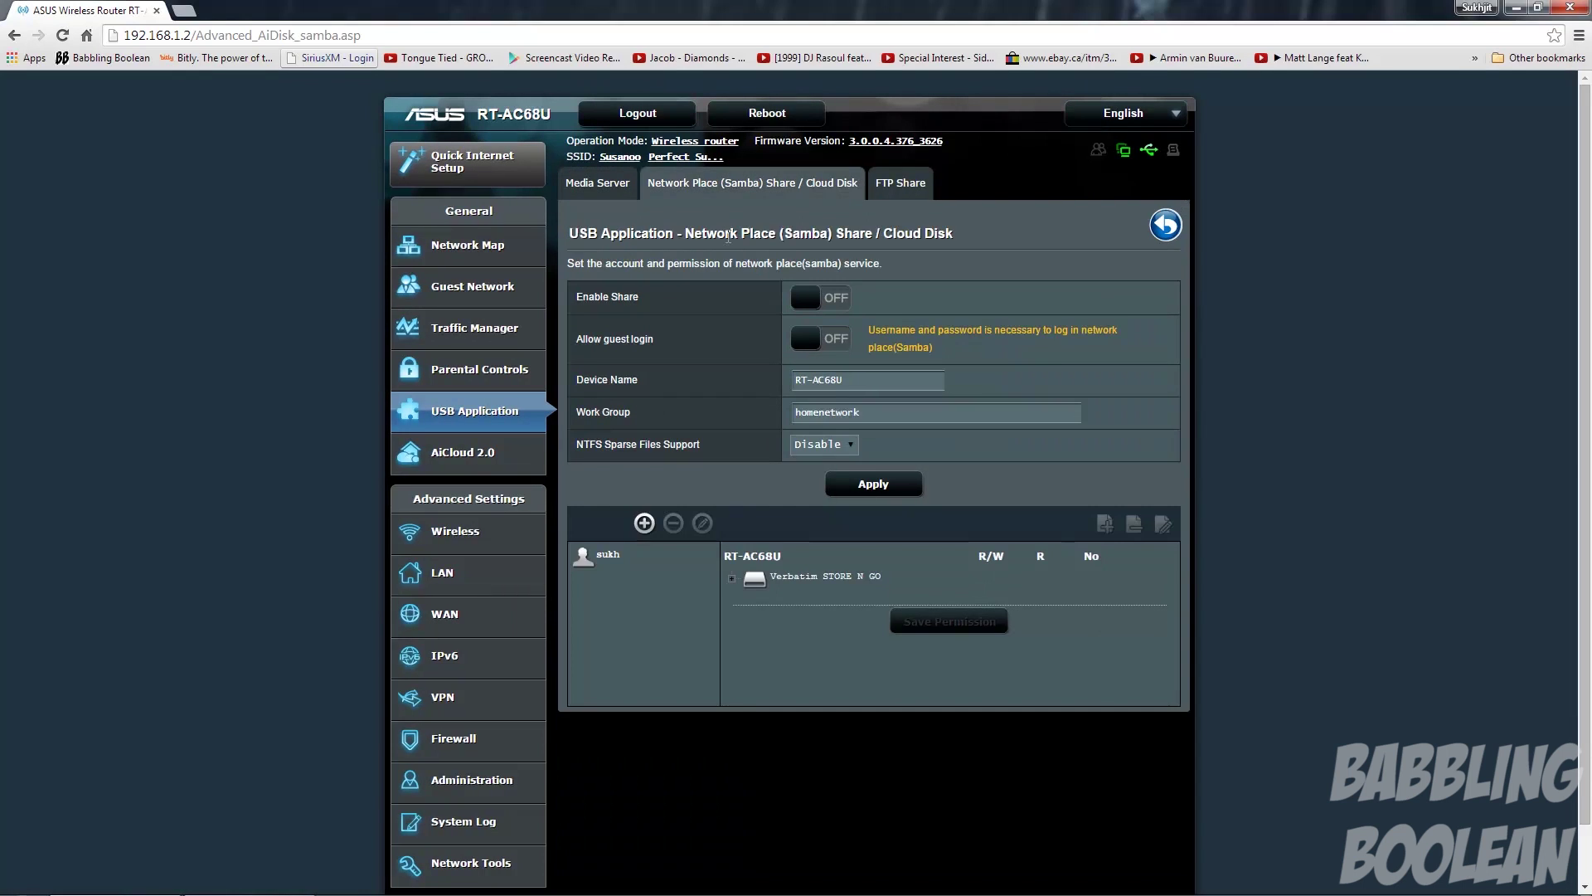
click(480, 419)
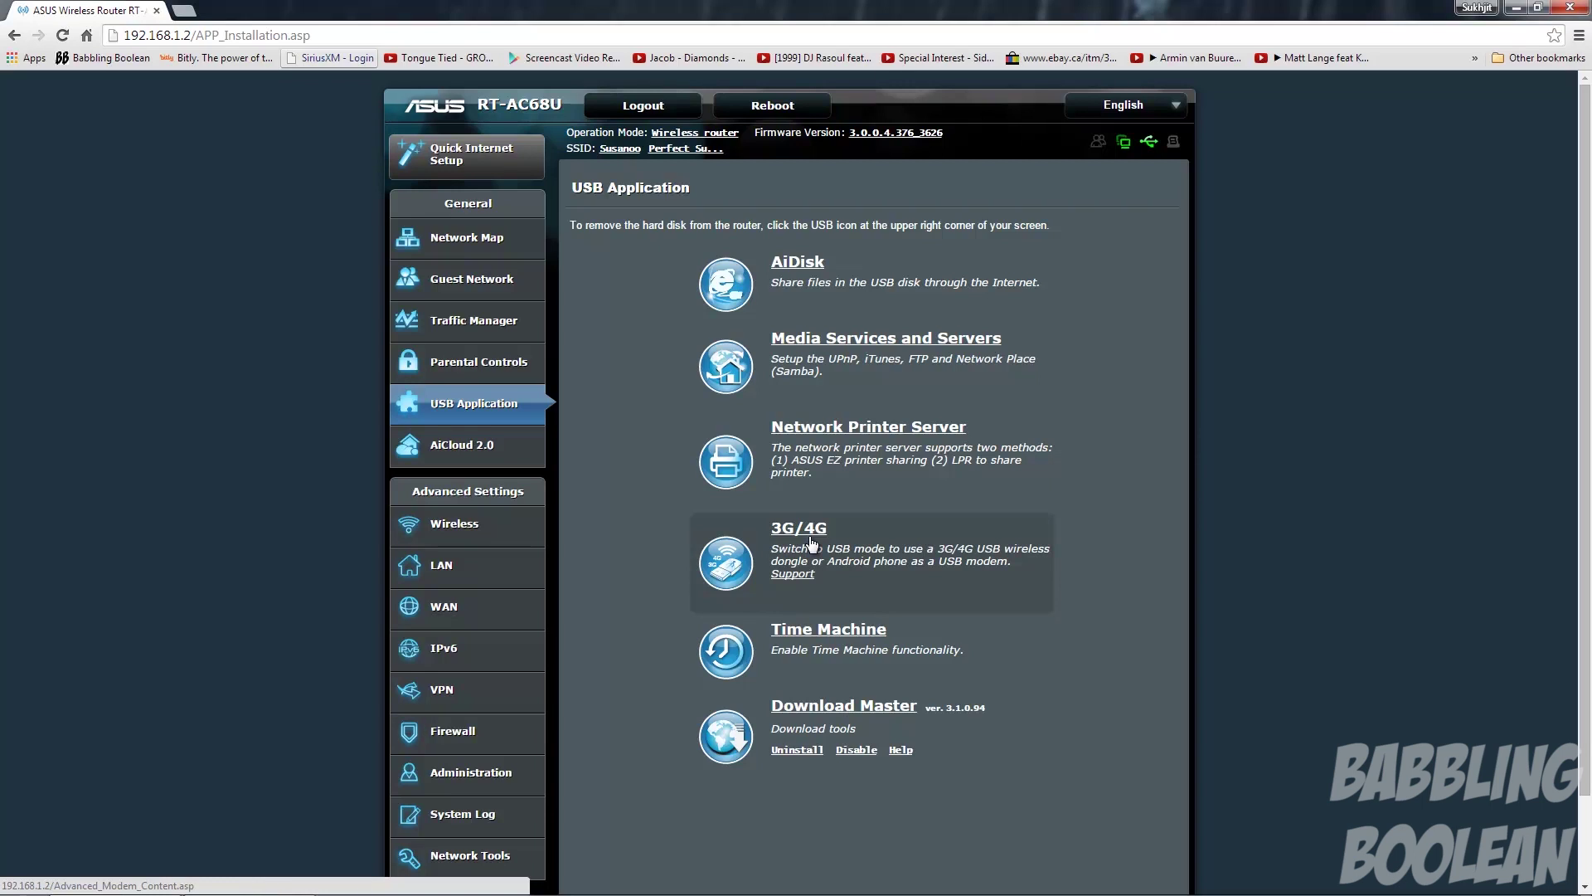
click(847, 630)
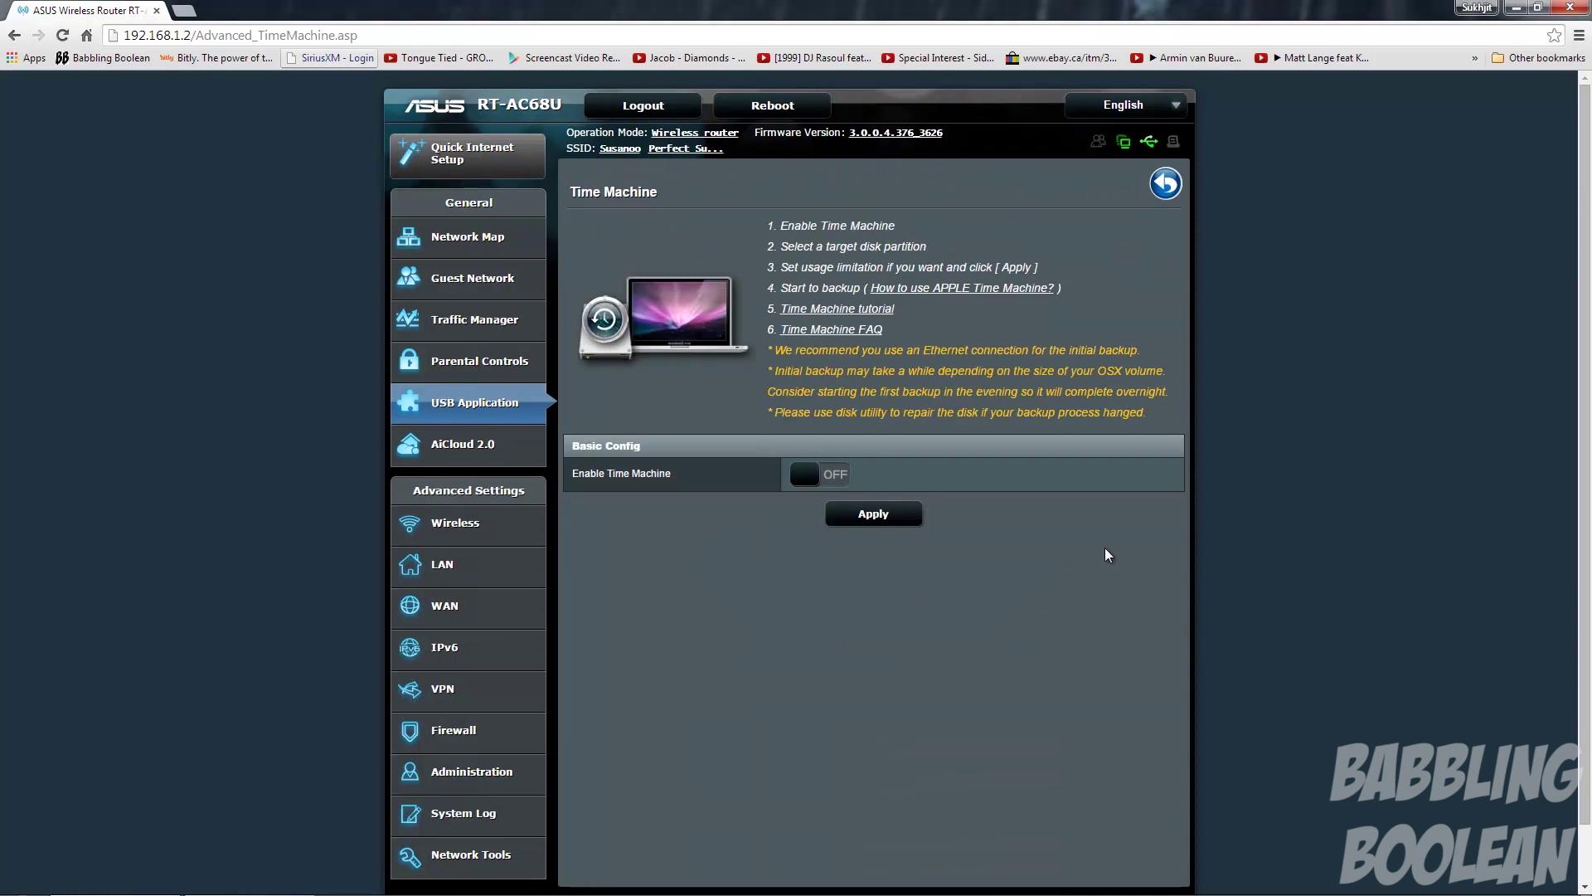
click(463, 407)
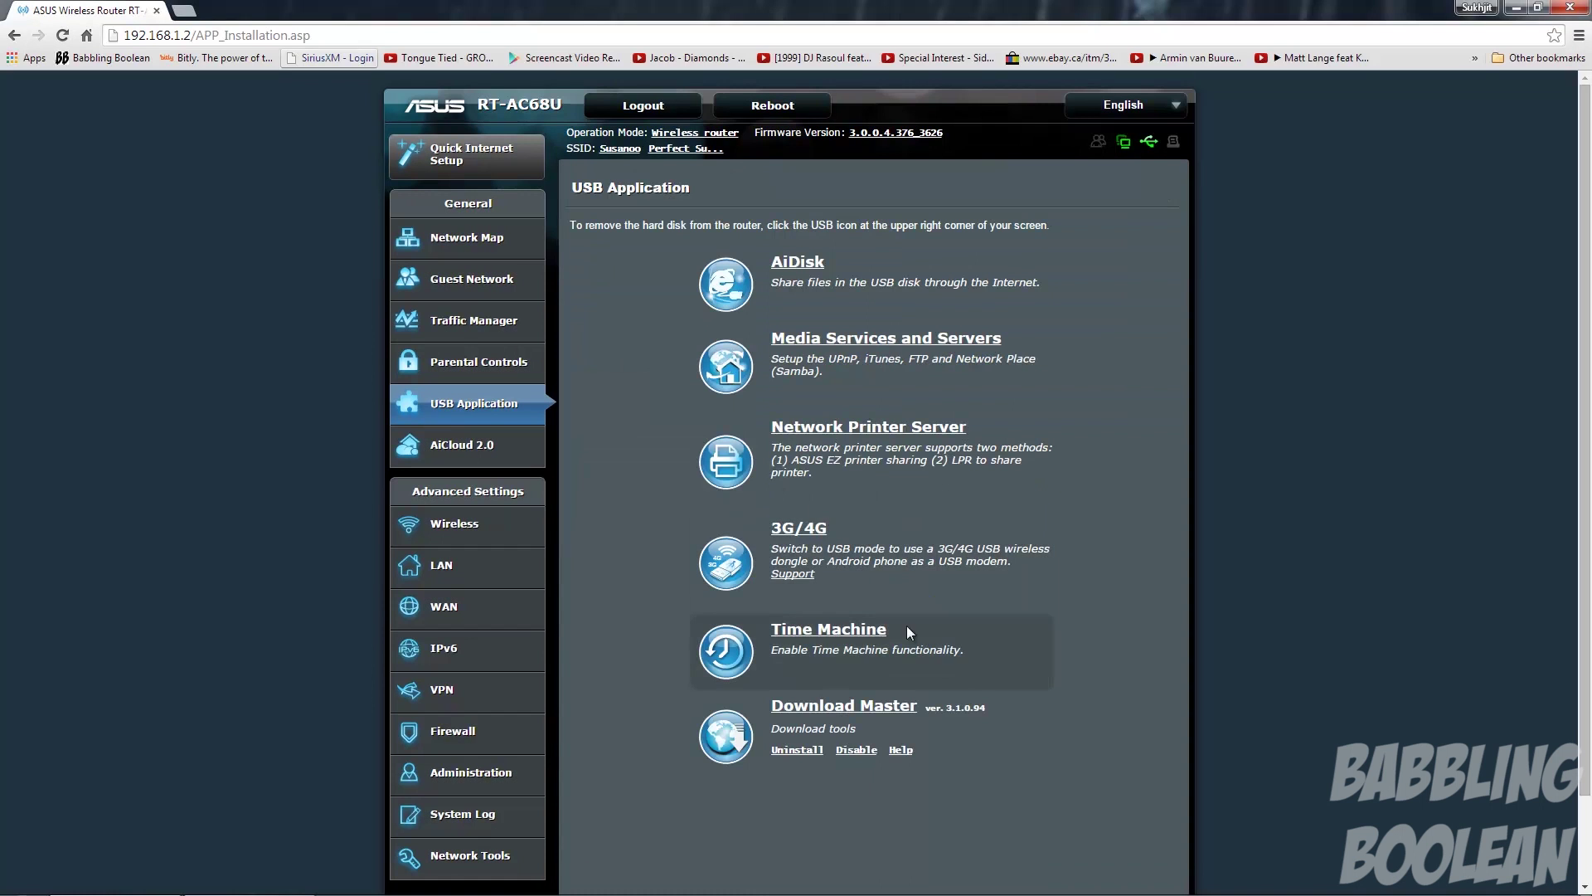
click(874, 717)
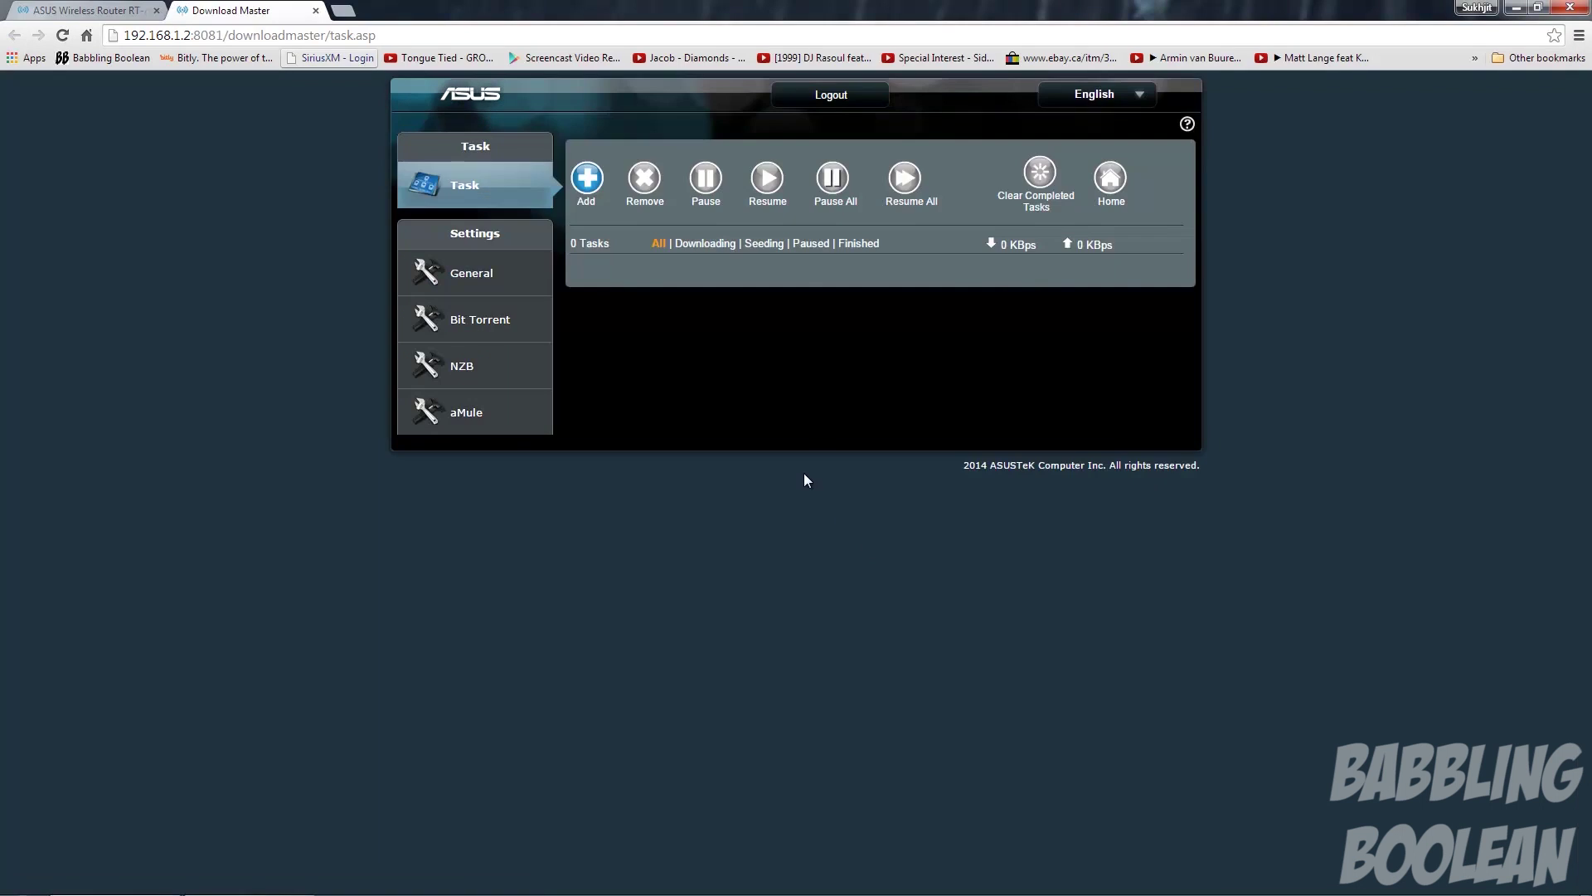
In Download Master, cancel adding a download task, then review General and Bit Torrent settings.
click(590, 193)
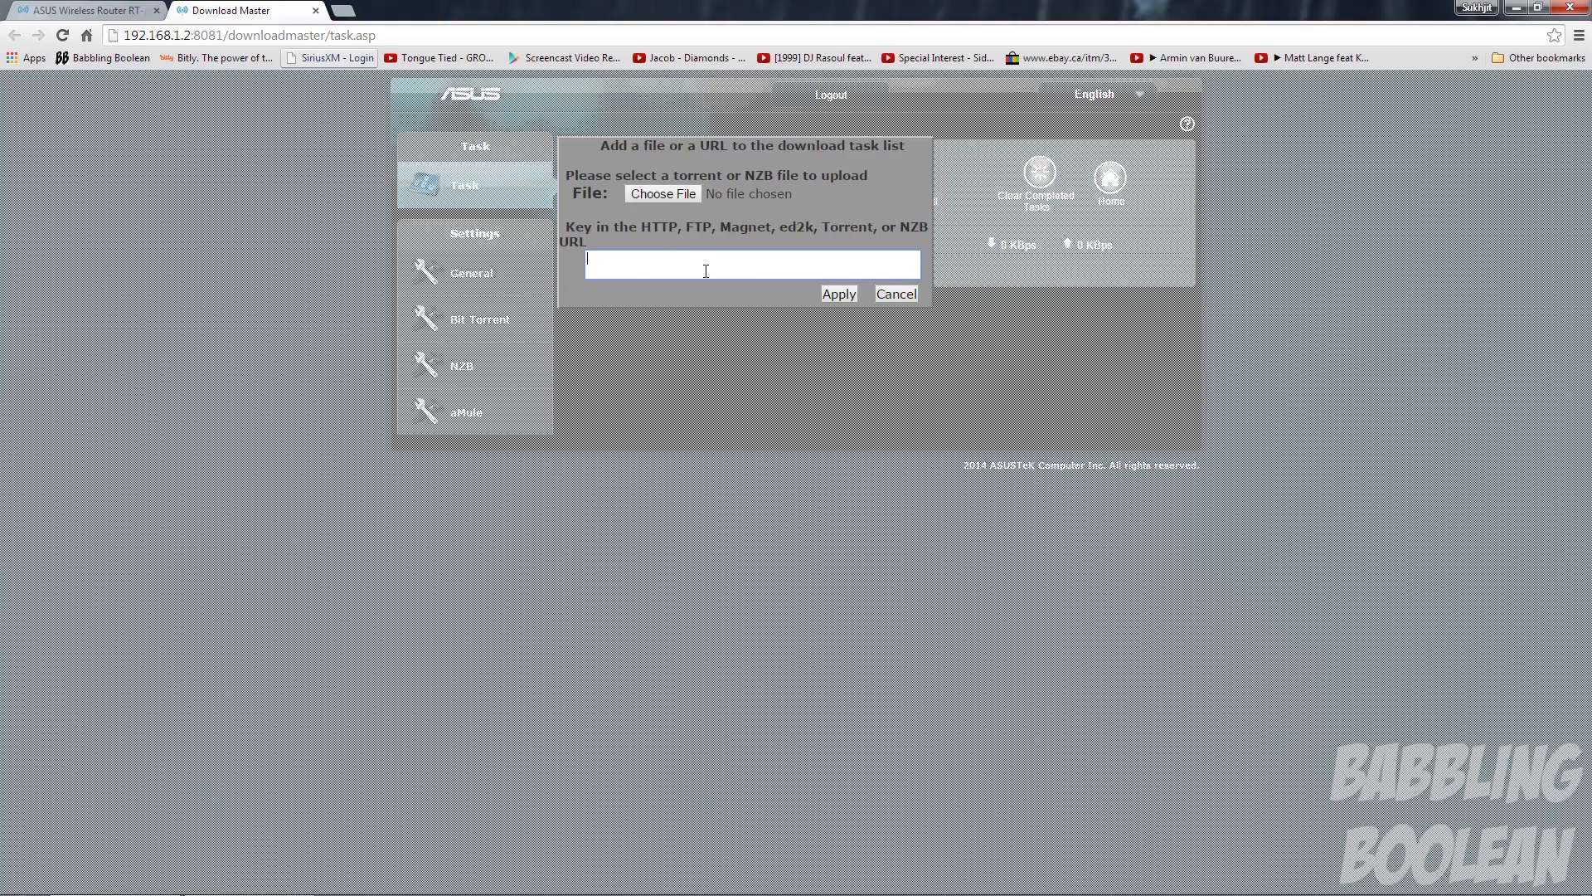
click(889, 293)
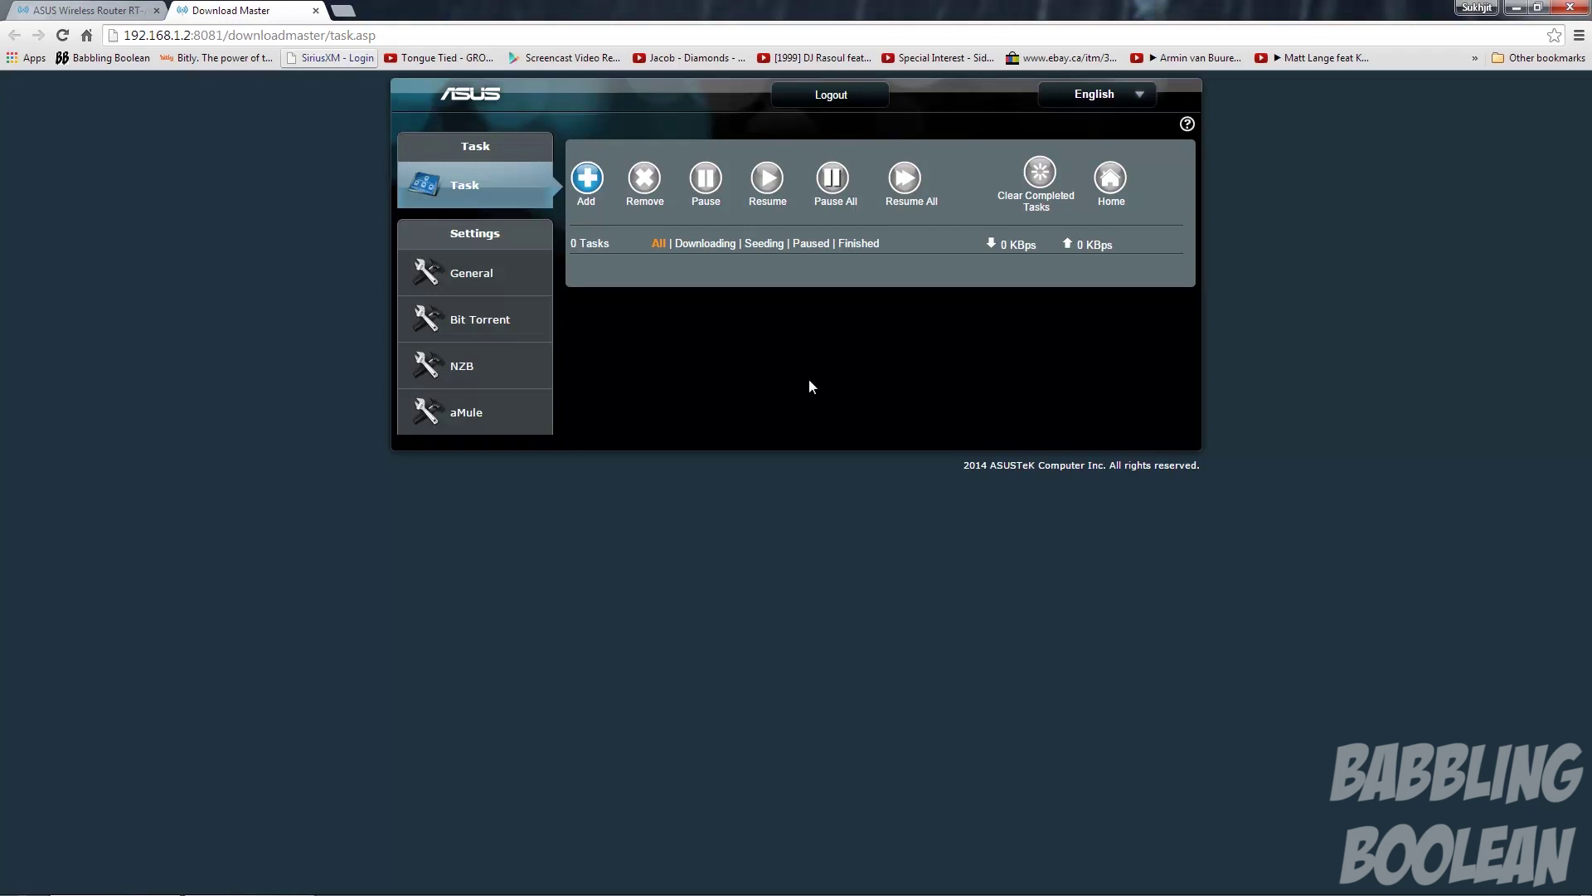
click(461, 274)
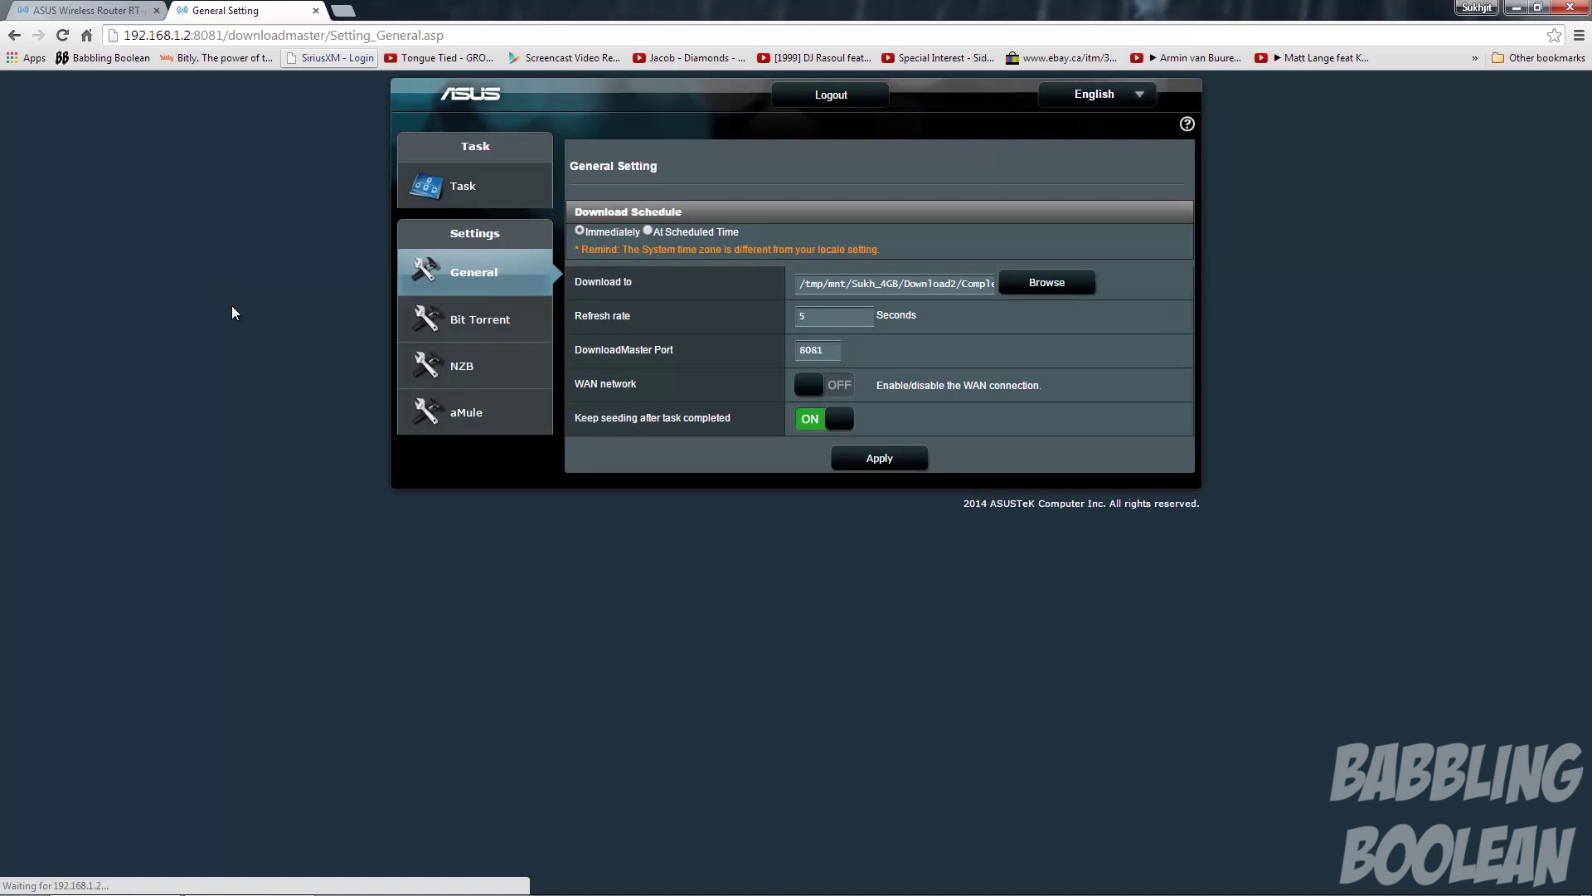
click(456, 322)
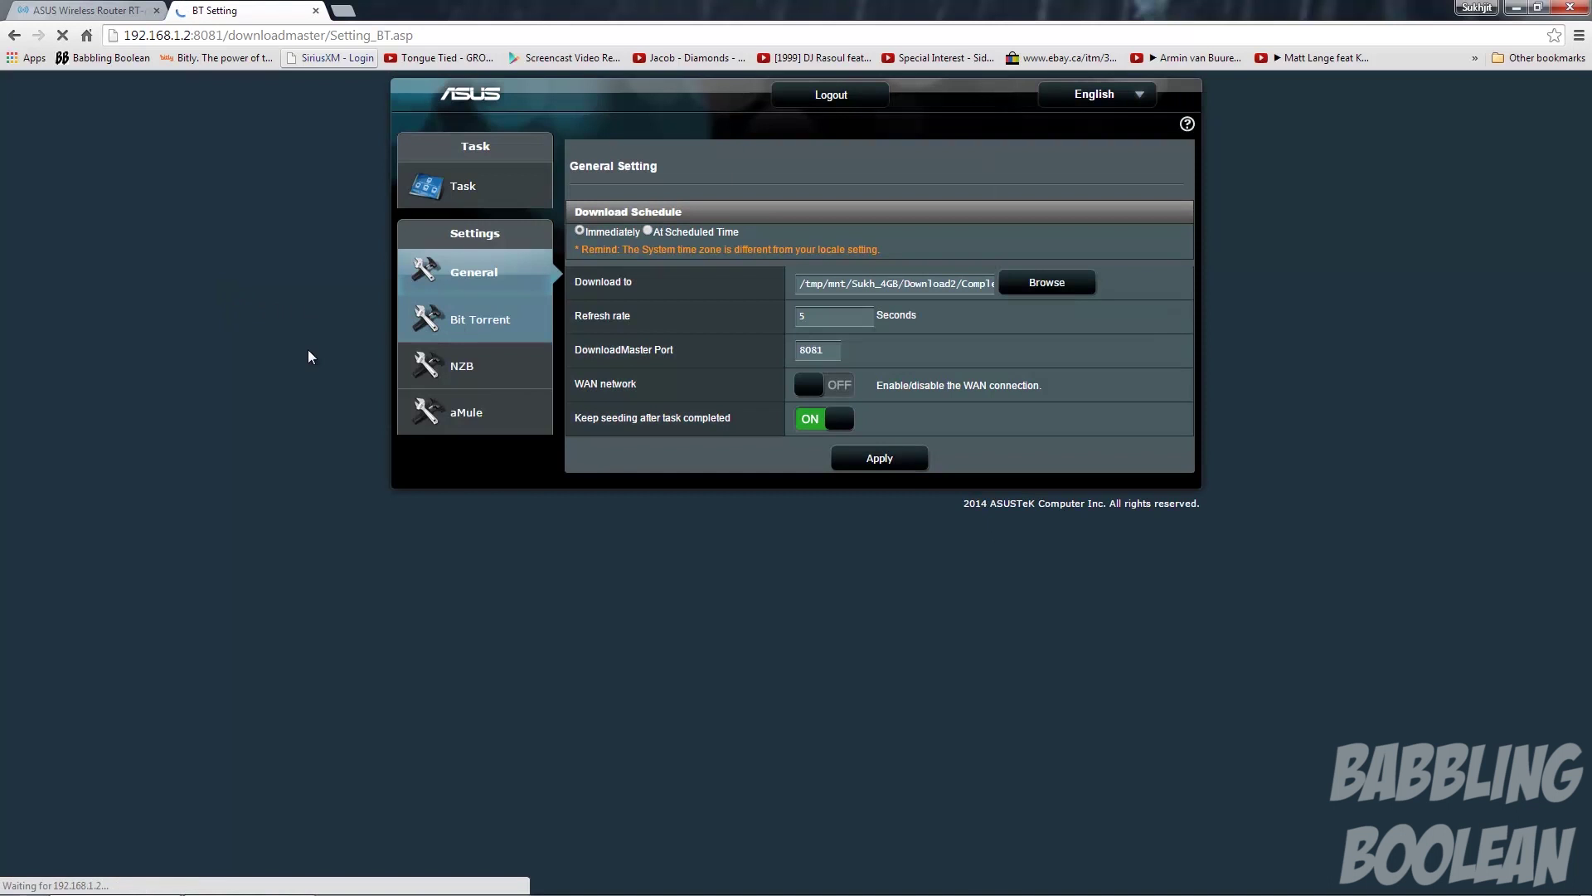
Close the Download Master tab and read the AiCloud 2.0 overview's Smart Access notes.
click(314, 12)
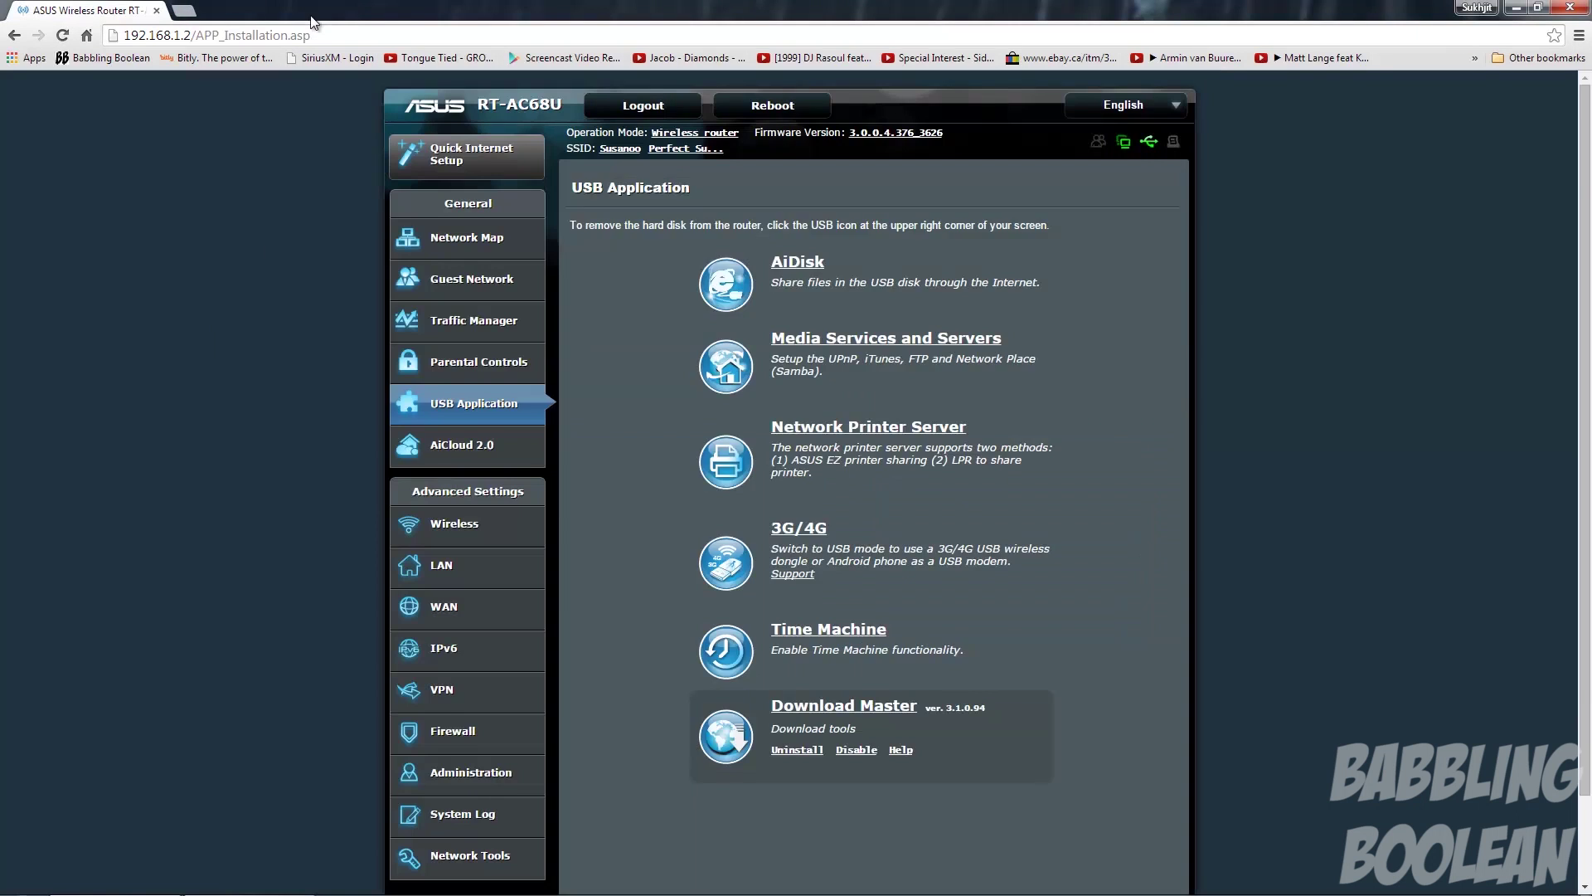
click(514, 454)
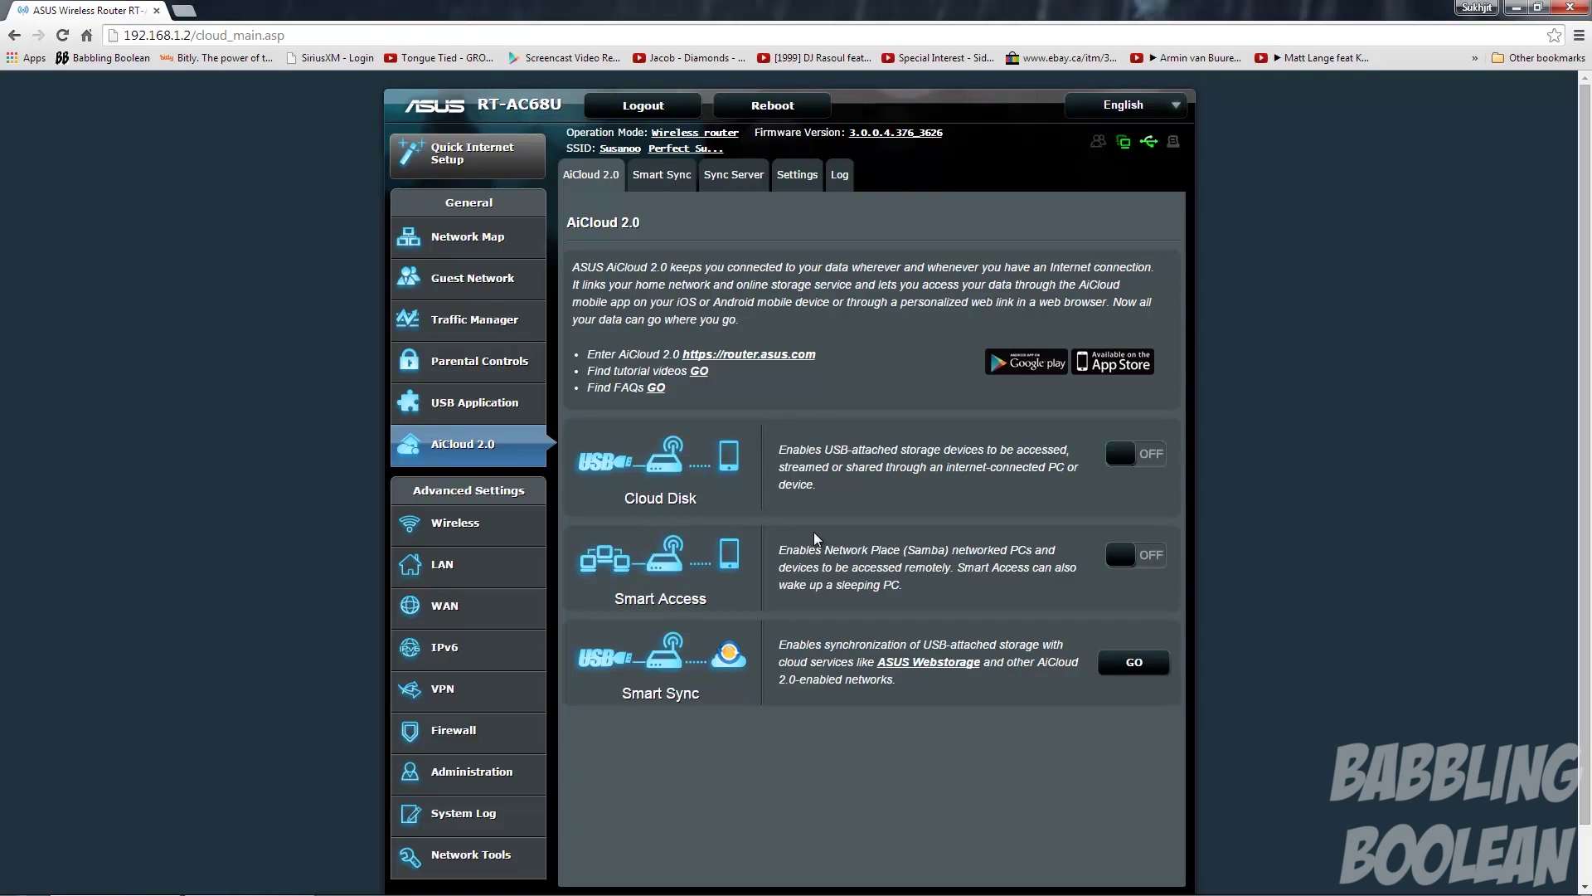
drag(888, 549, 976, 548)
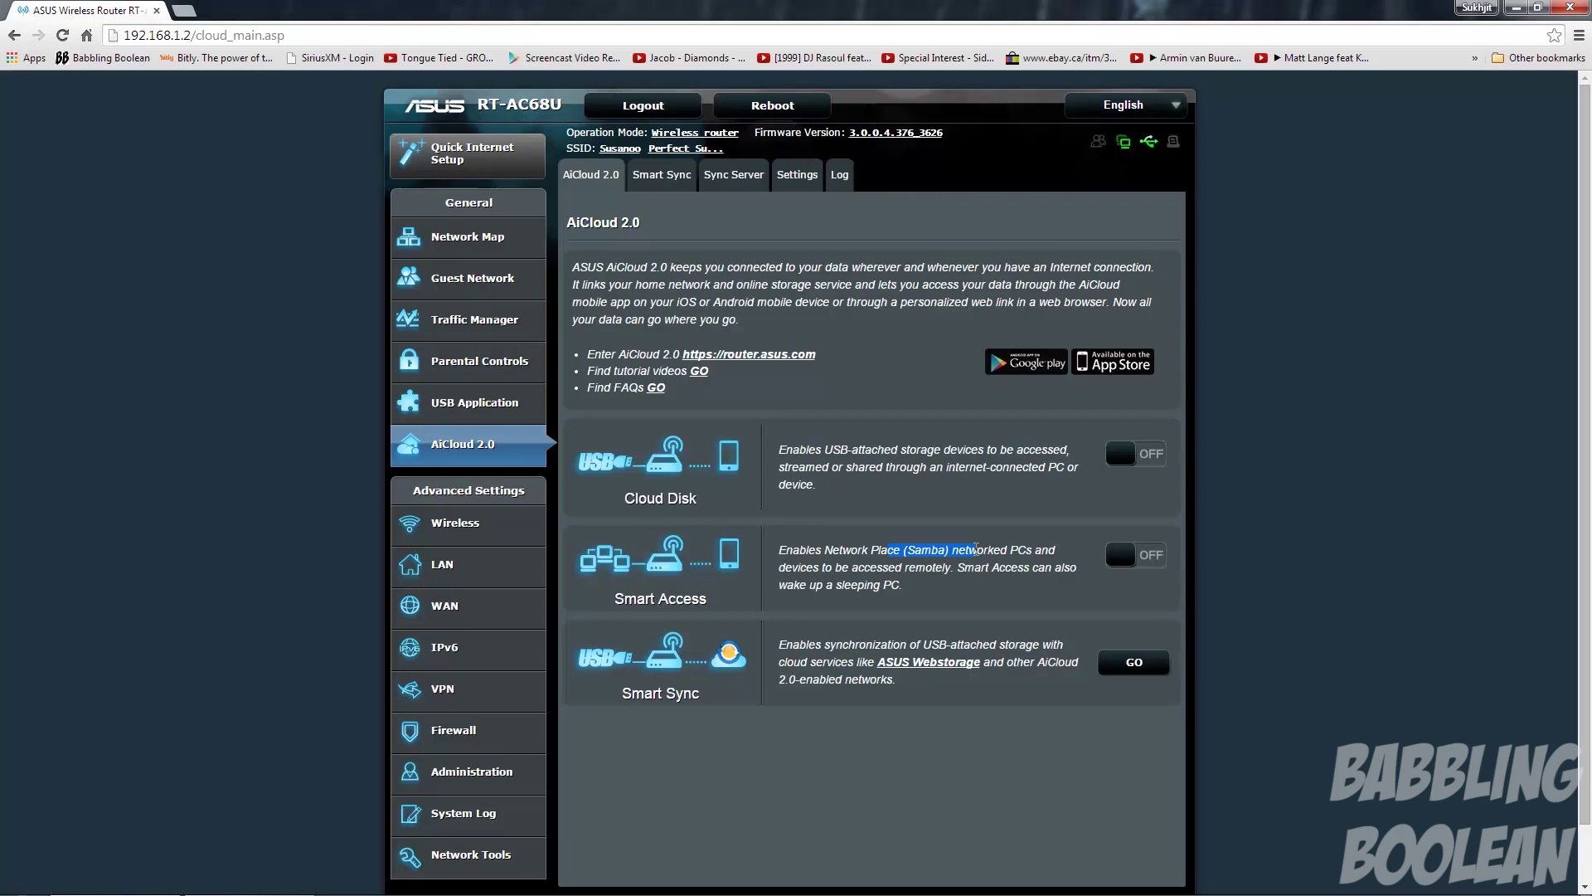
click(858, 558)
drag(793, 585, 888, 587)
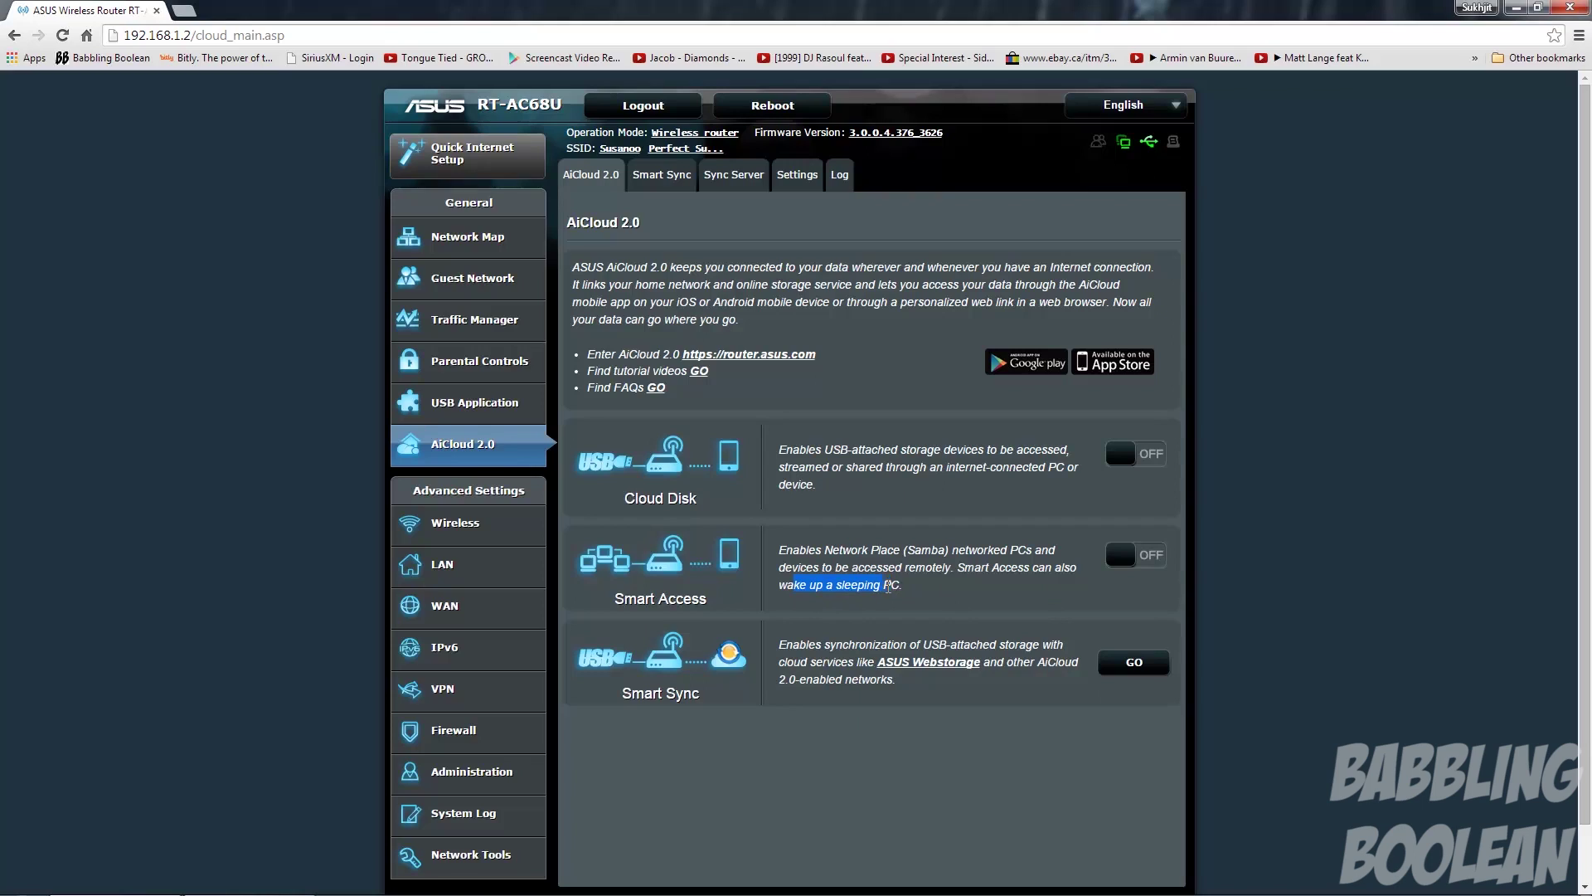
click(953, 586)
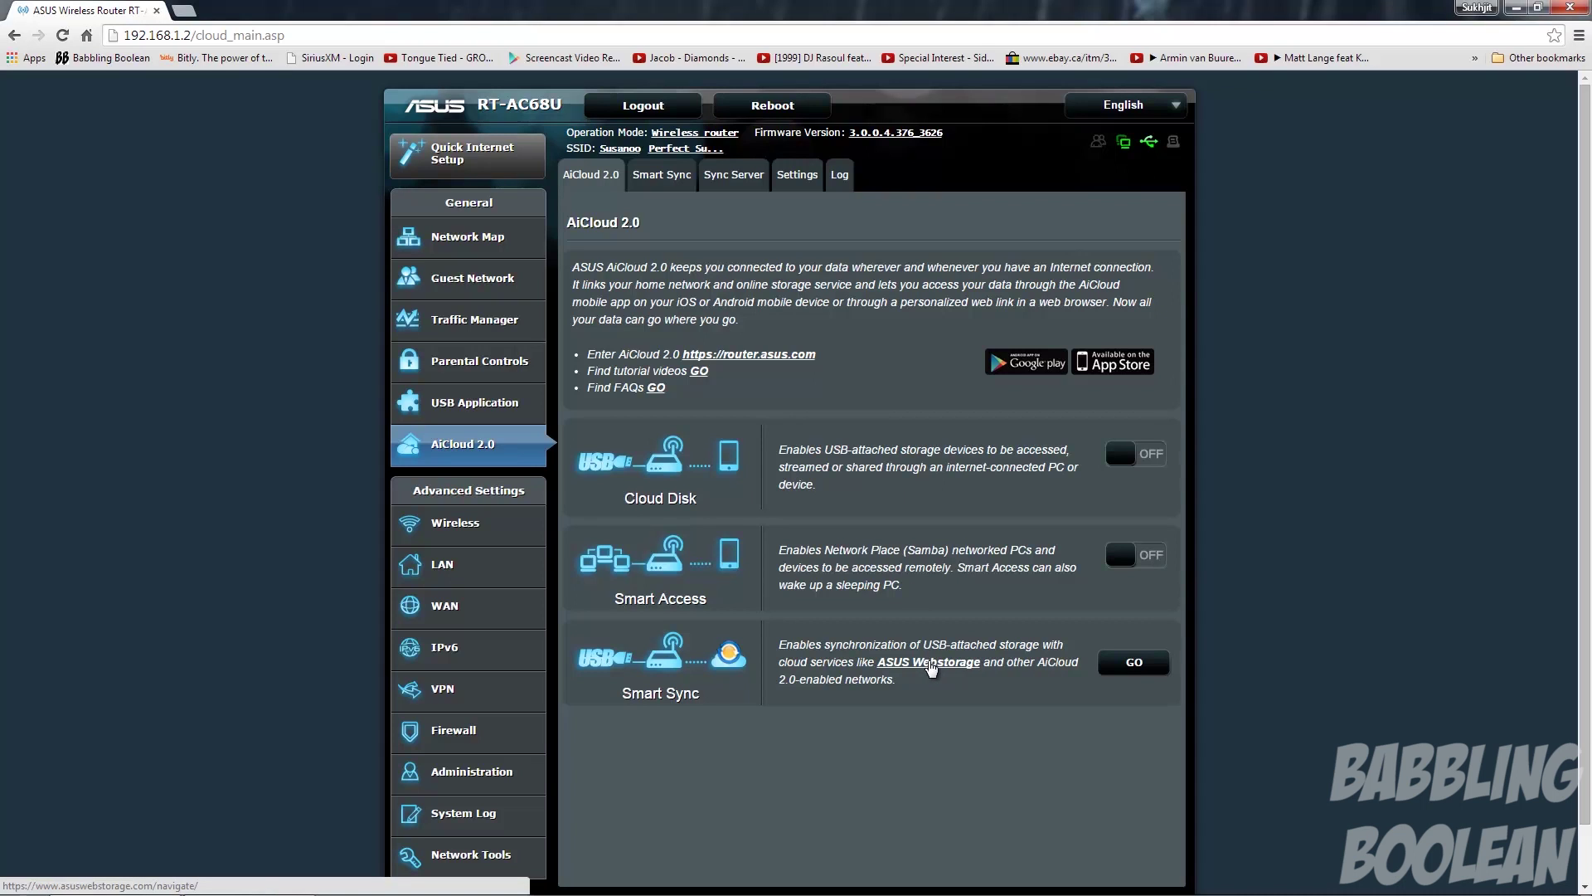
Tour AiCloud's Smart Sync, Sync Server, Settings and Log pages, then open Wireless General settings.
click(665, 185)
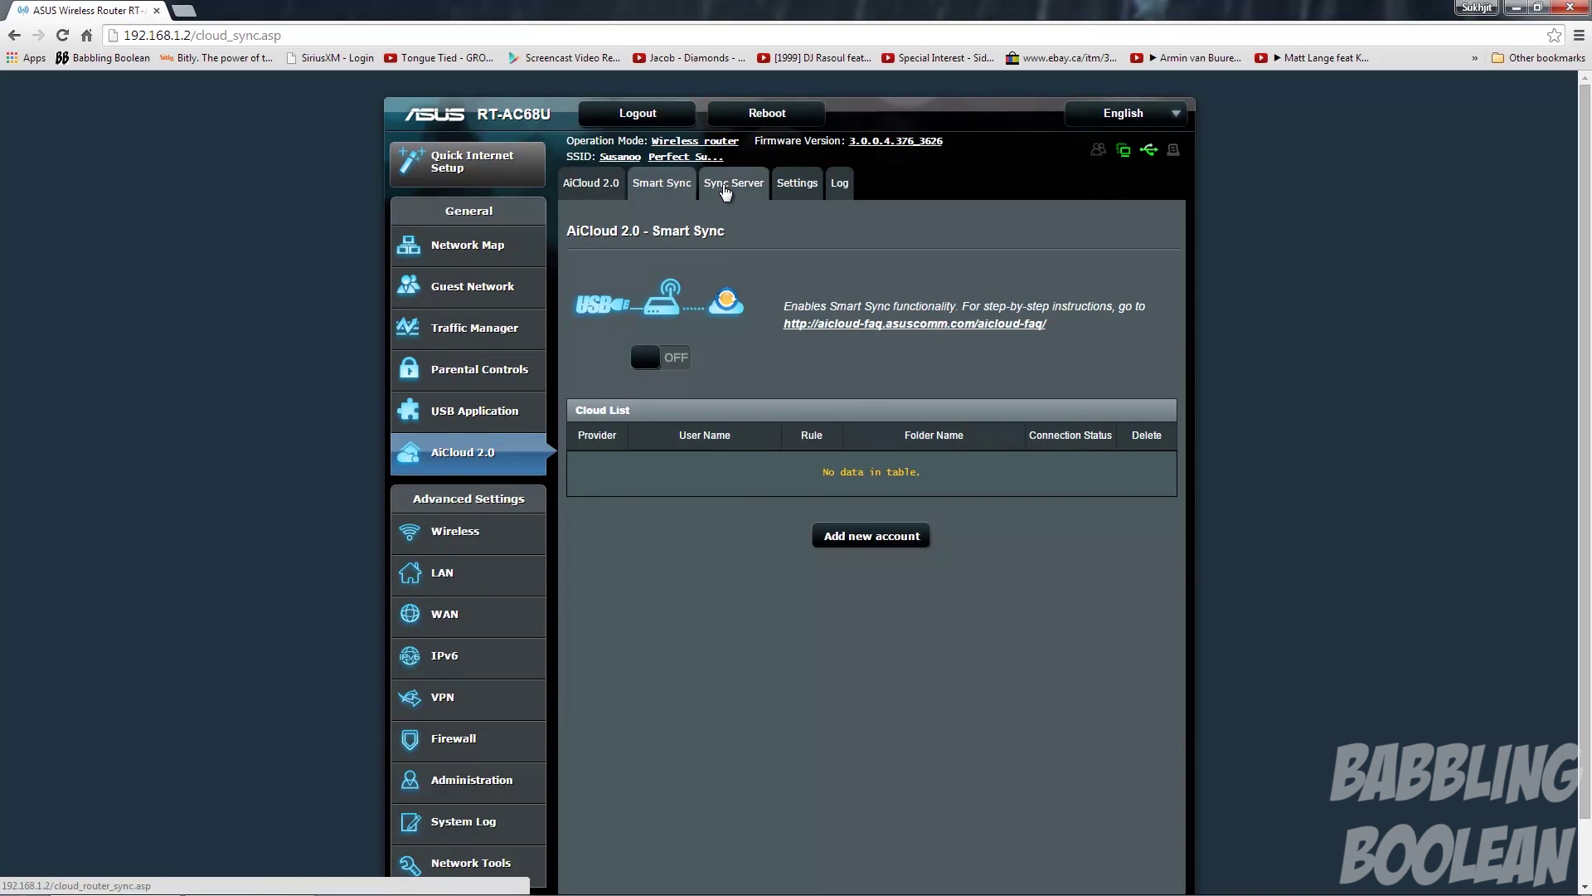
click(725, 184)
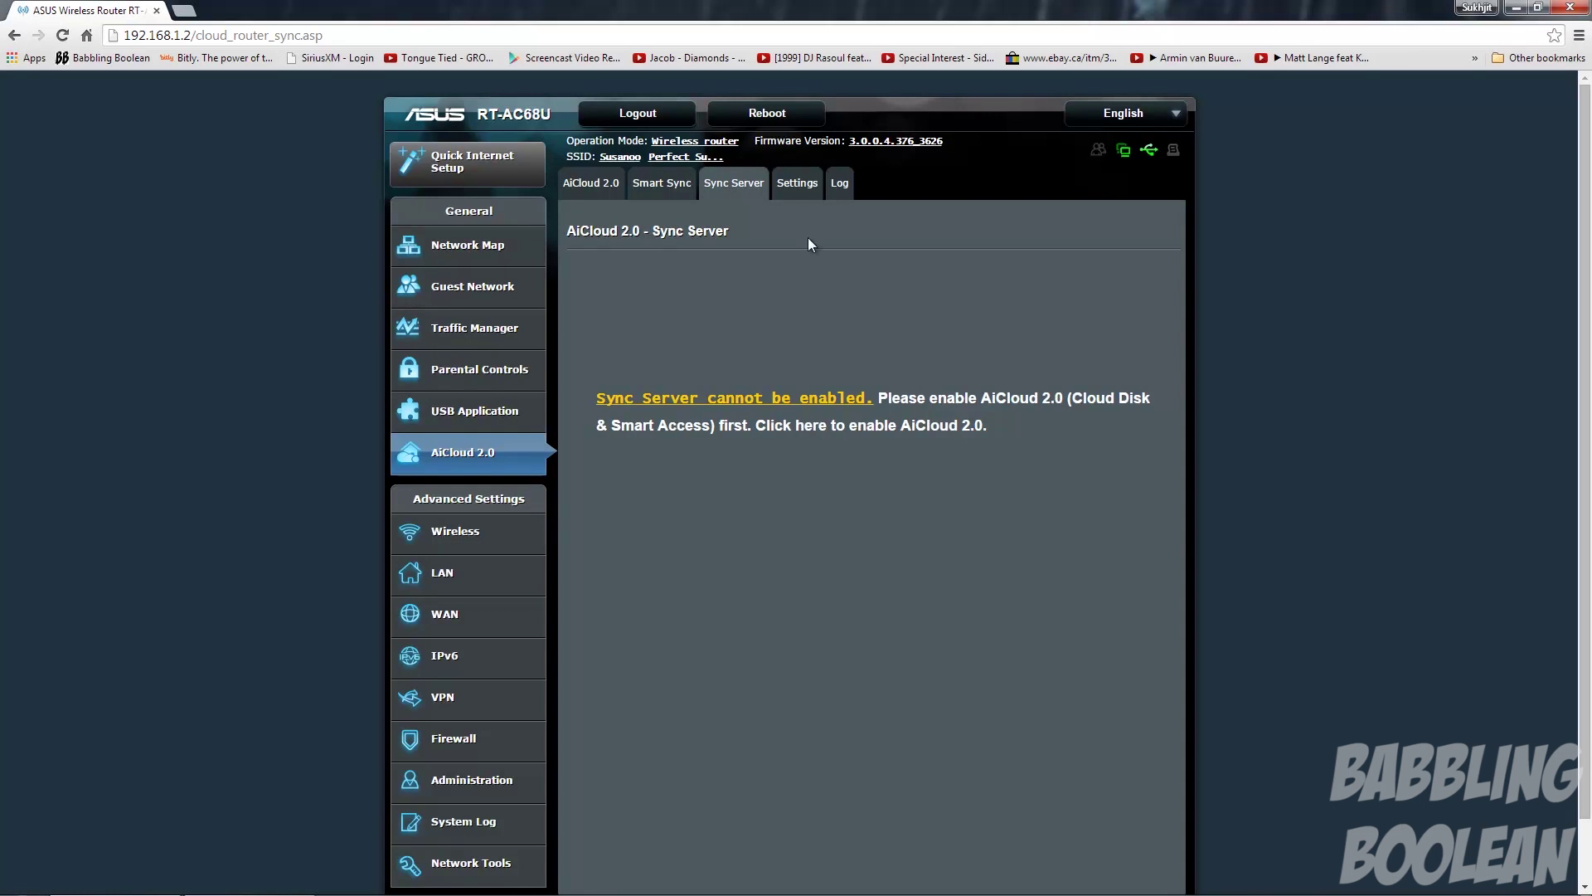
click(789, 186)
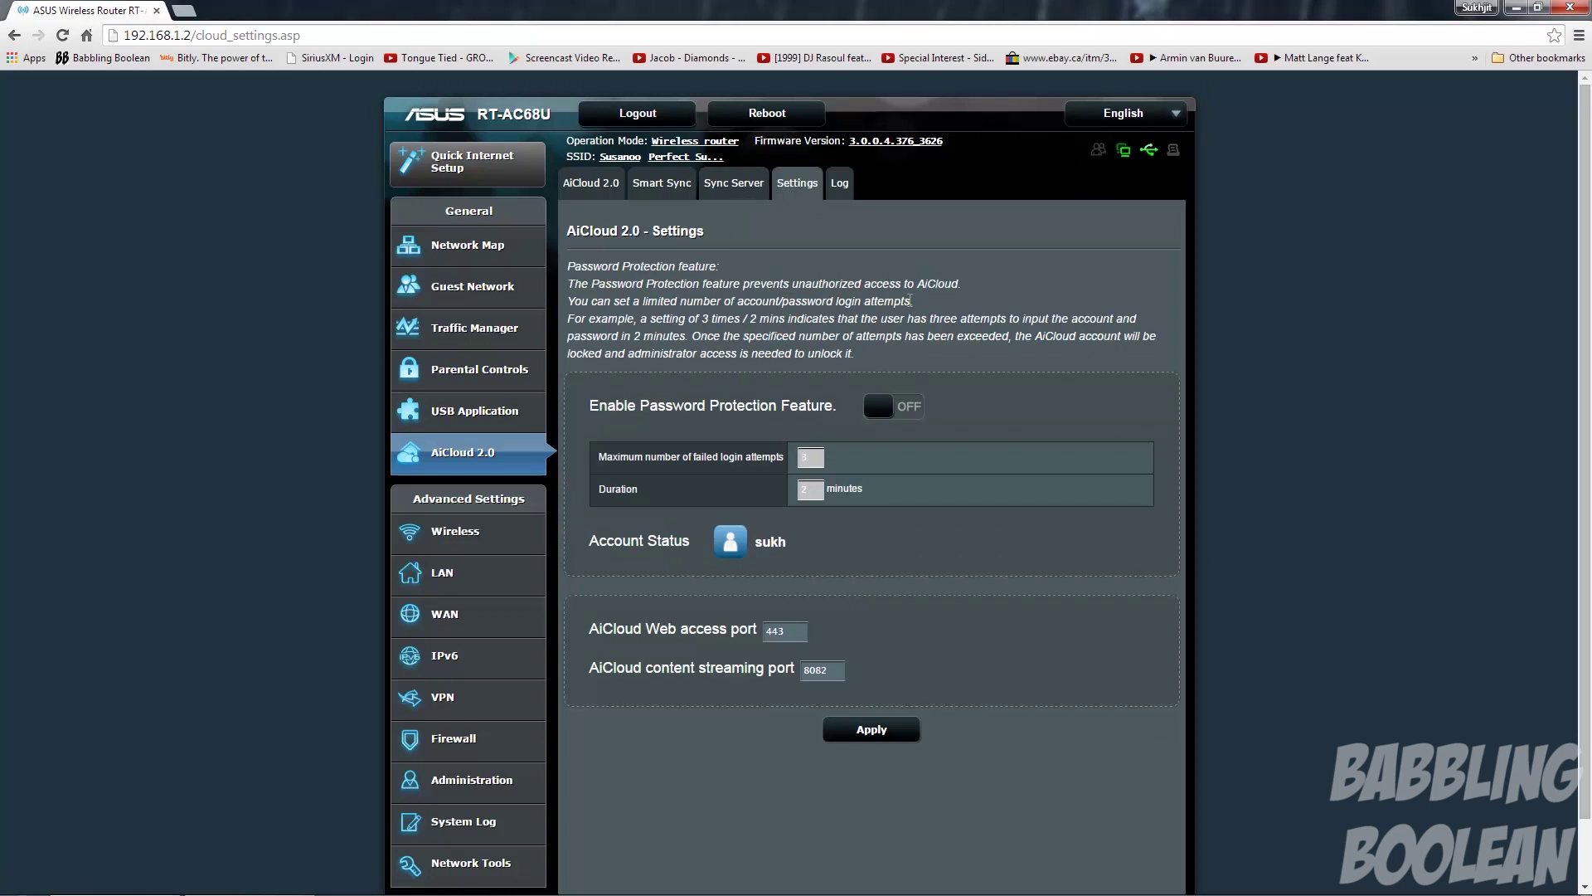
click(841, 182)
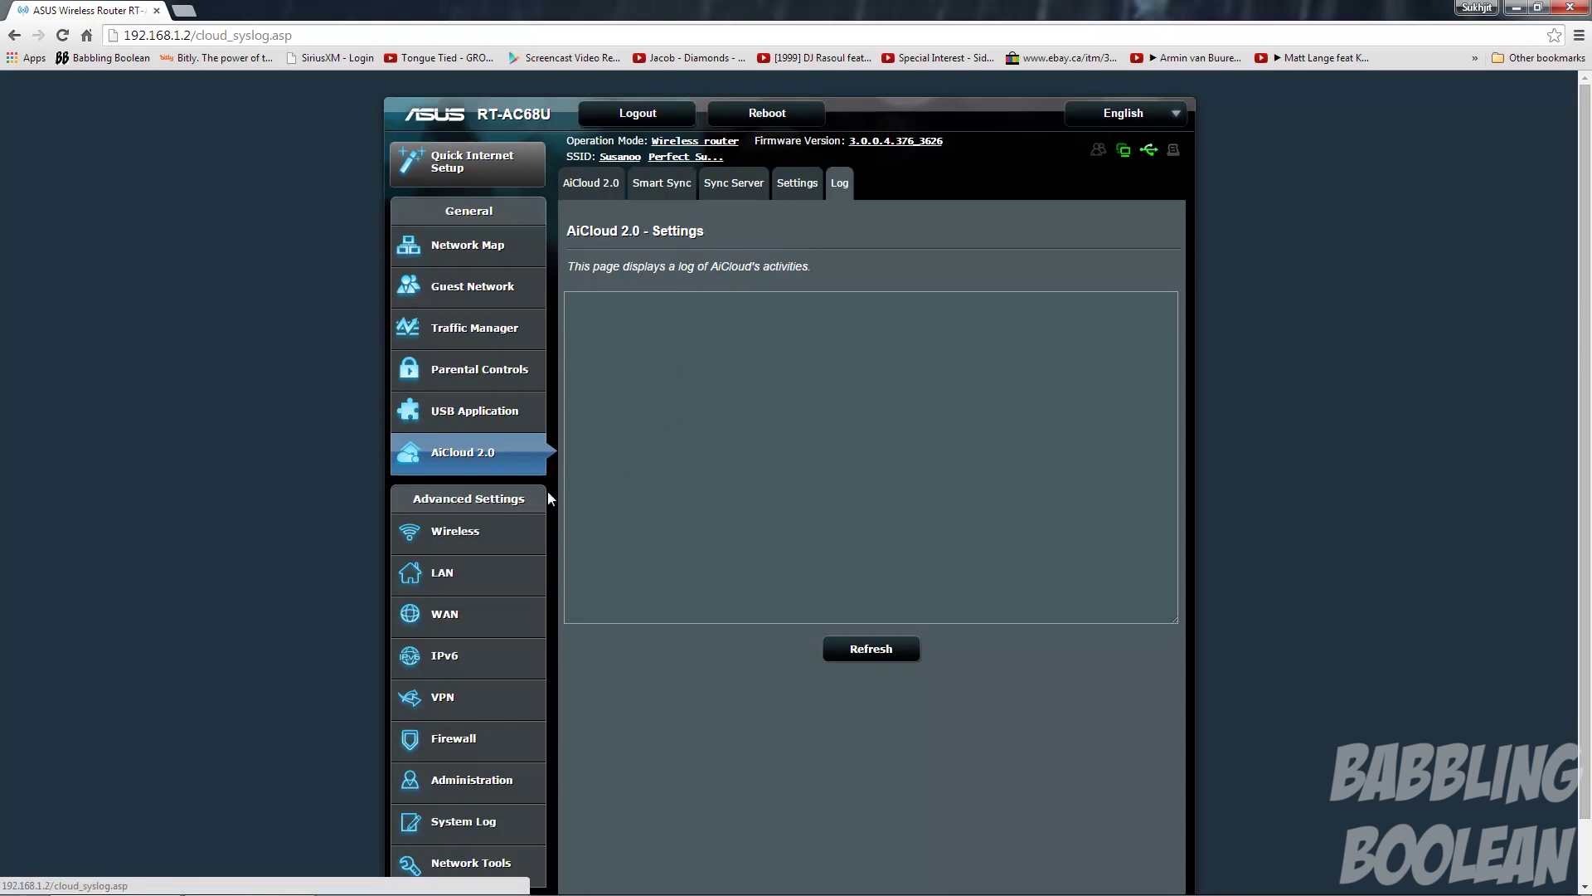
click(483, 531)
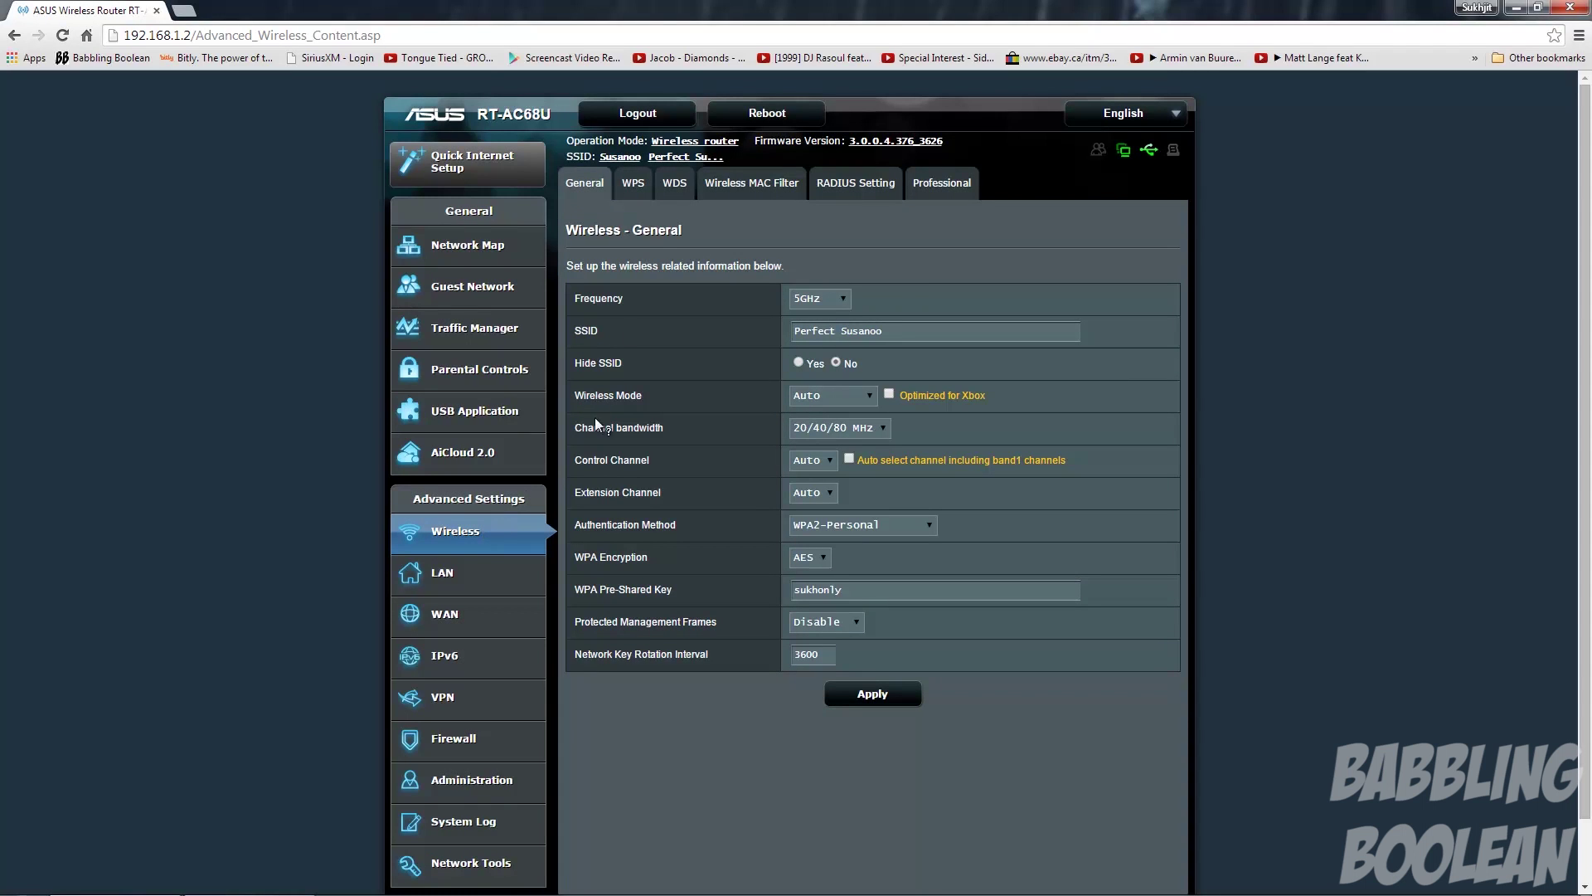
Review the Wireless WPS, WDS, MAC Filter, RADIUS and Professional settings pages.
click(635, 183)
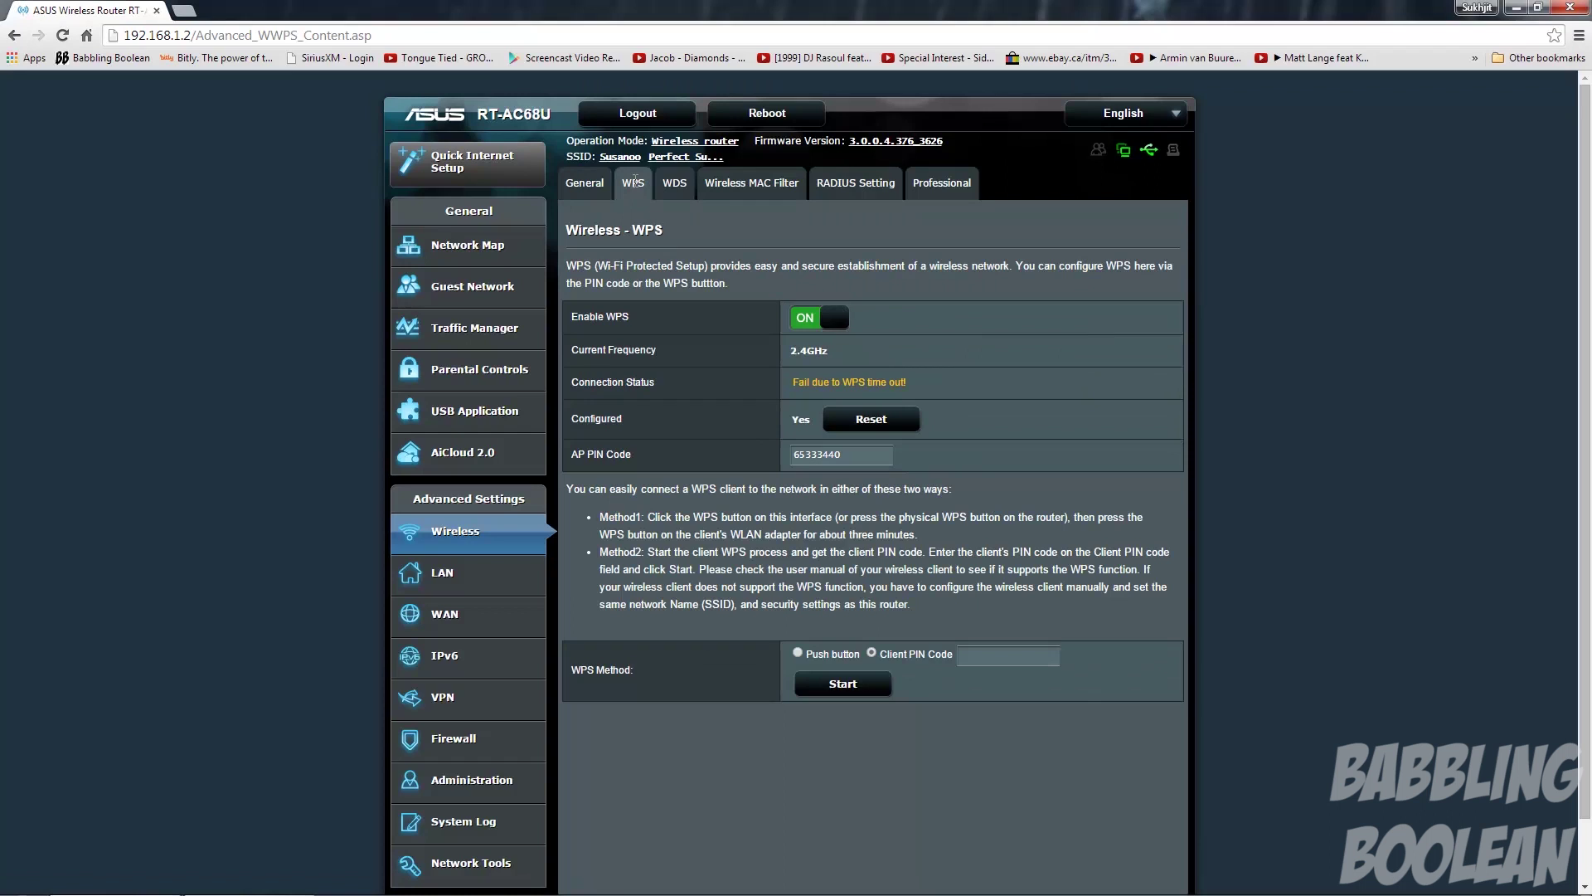
click(665, 191)
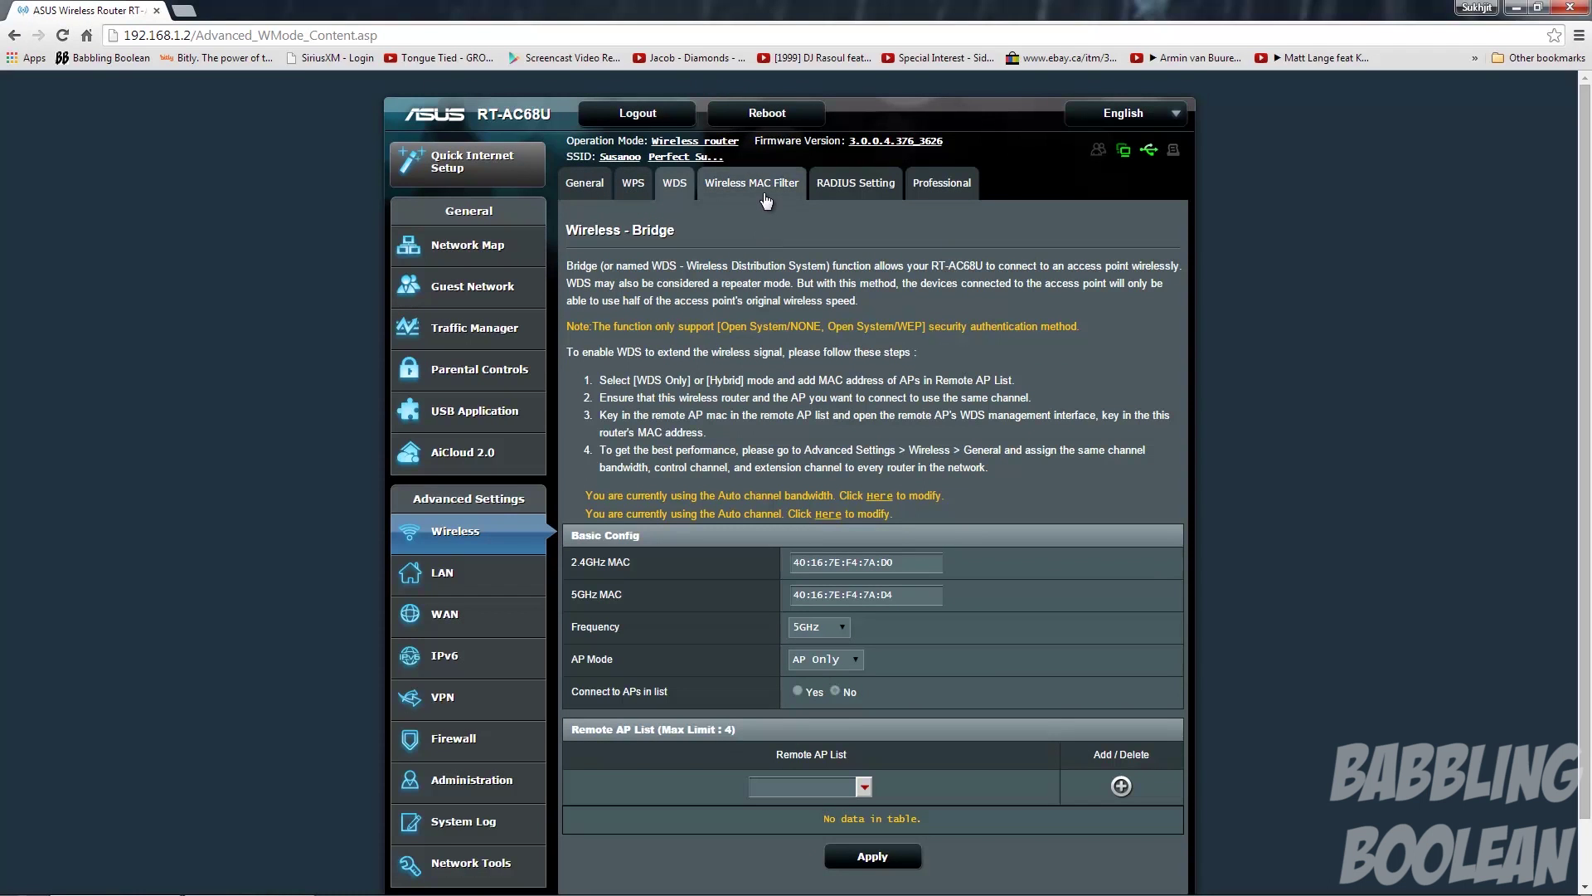
click(765, 199)
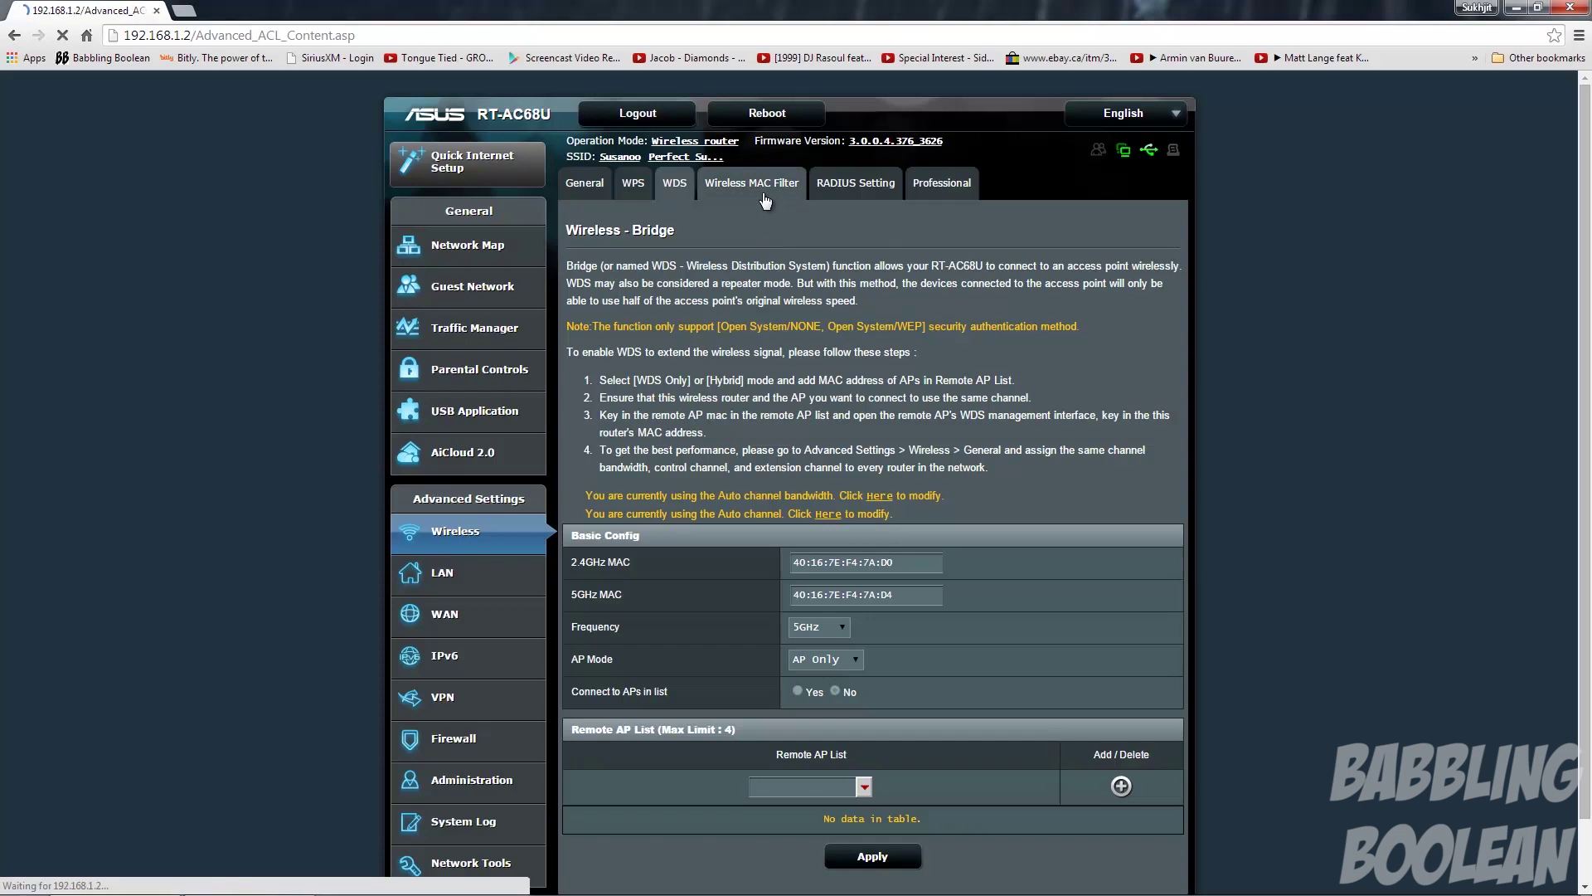
click(841, 191)
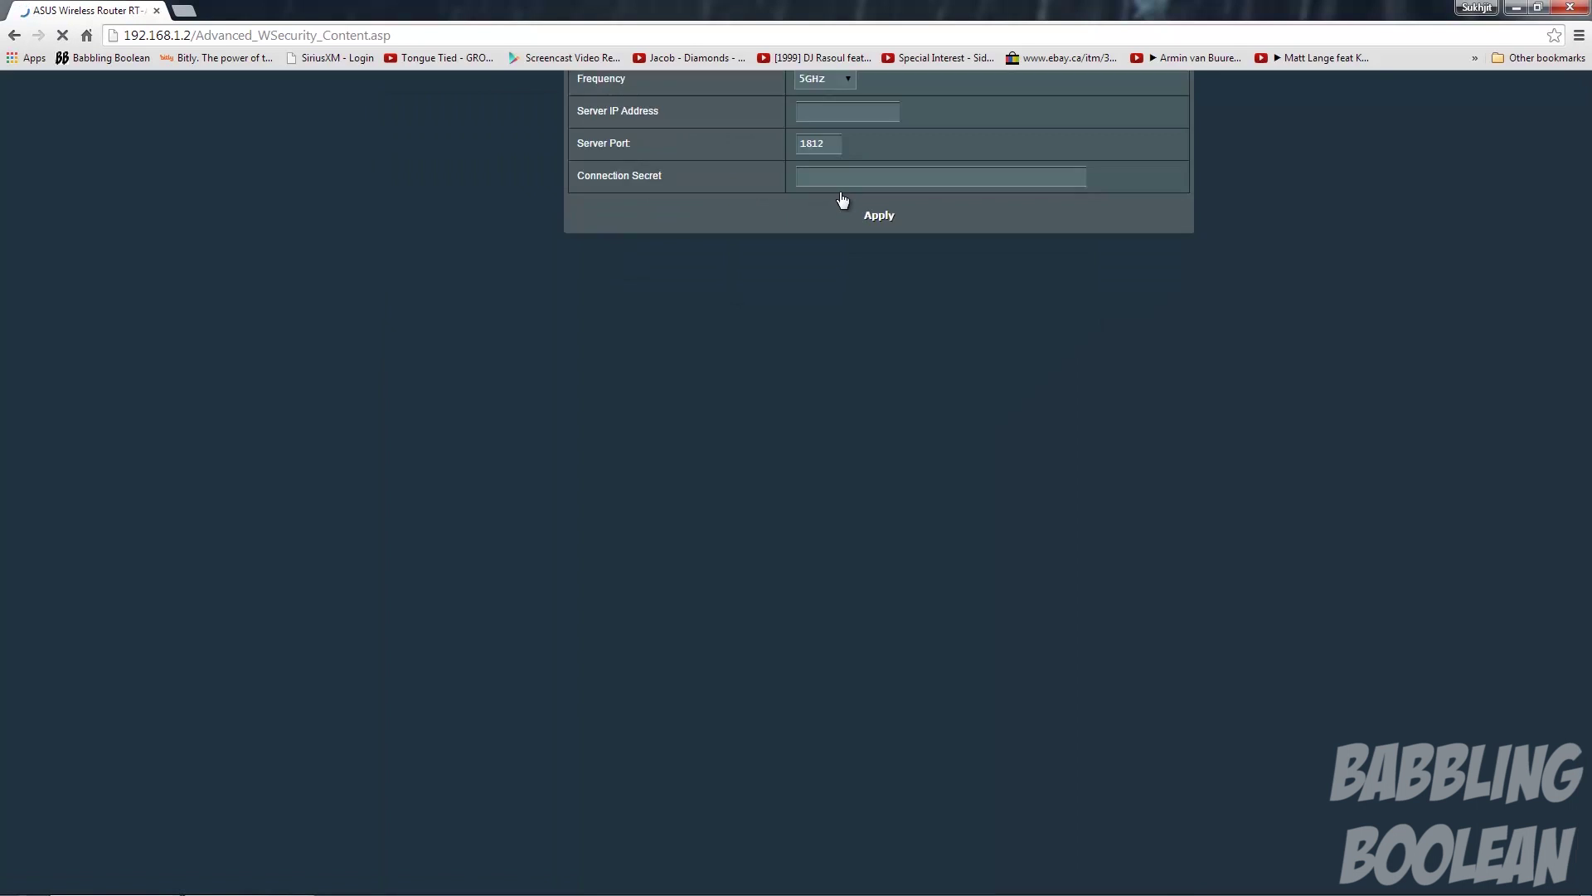
click(937, 189)
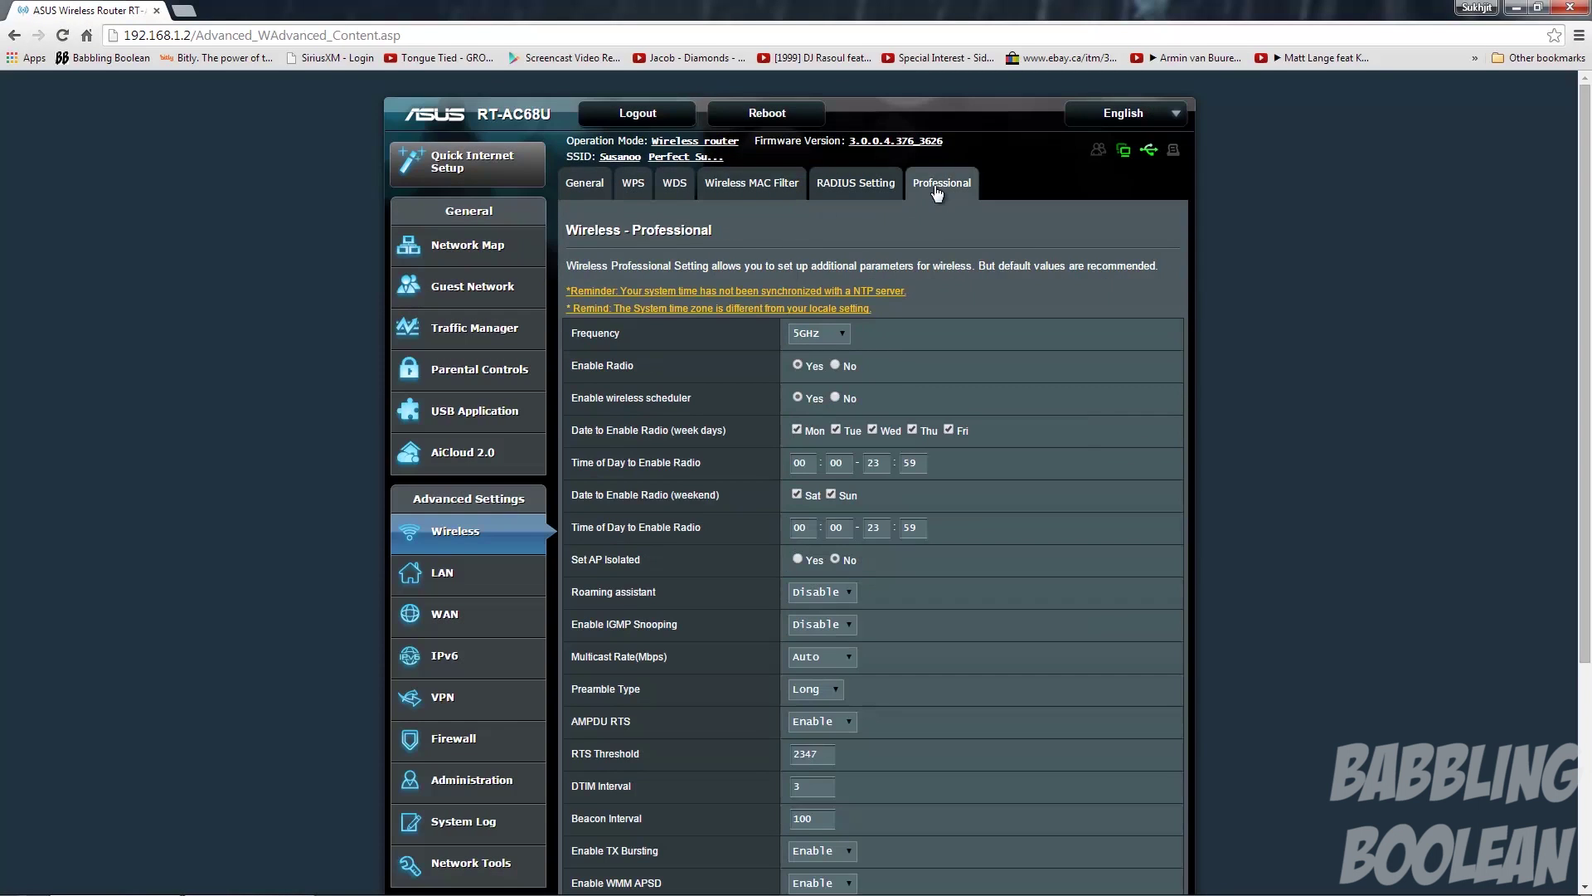
Browse the LAN IP, DHCP Server and Route pages, then the WAN Internet Connection page.
click(480, 576)
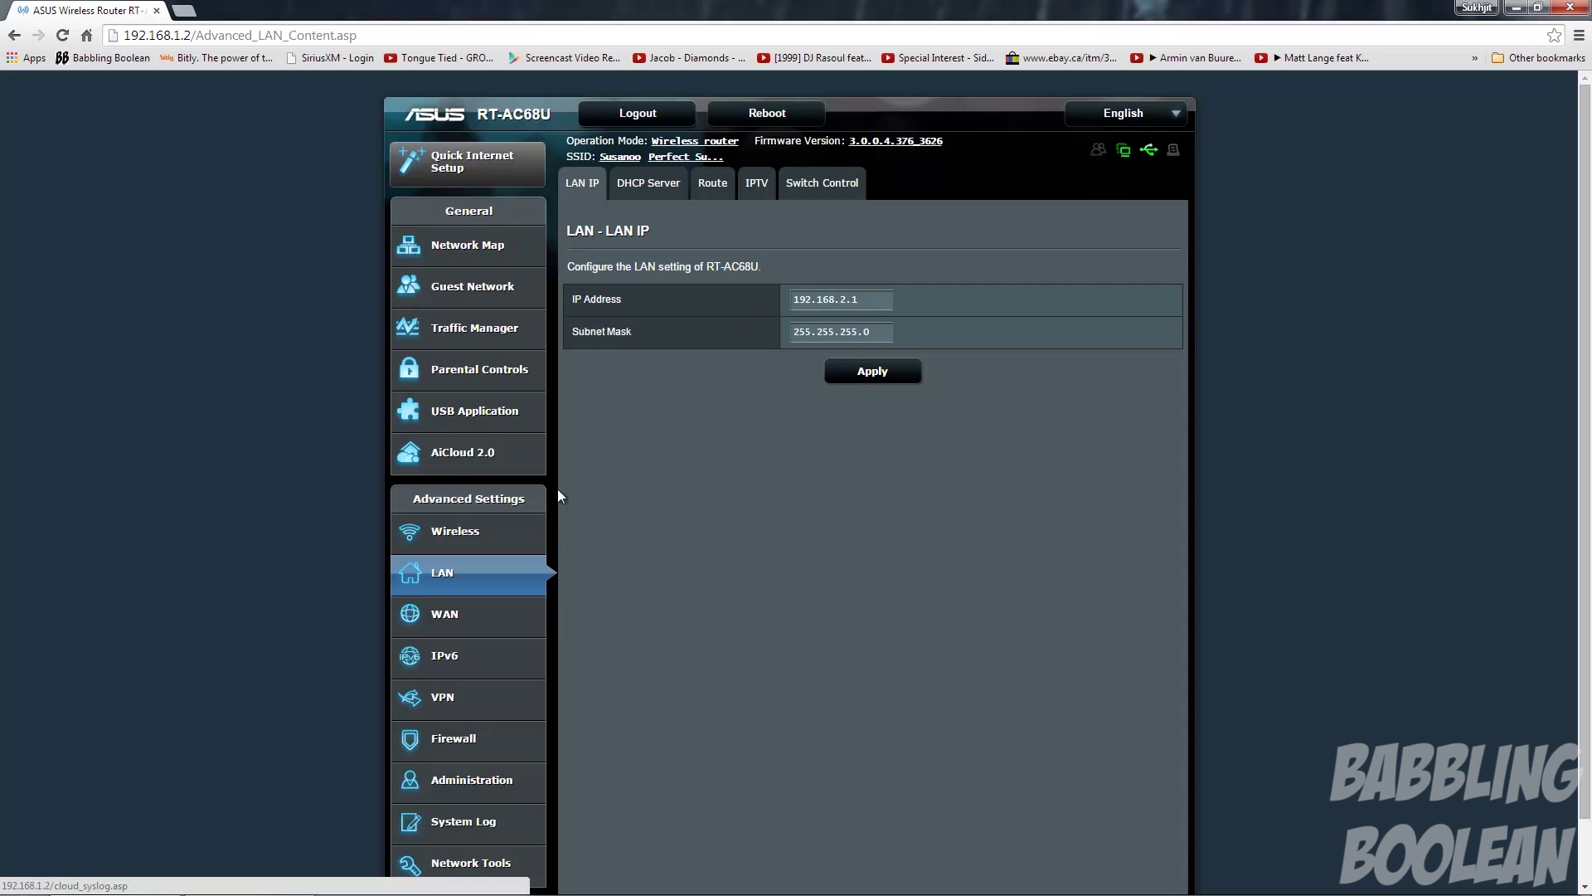
click(642, 191)
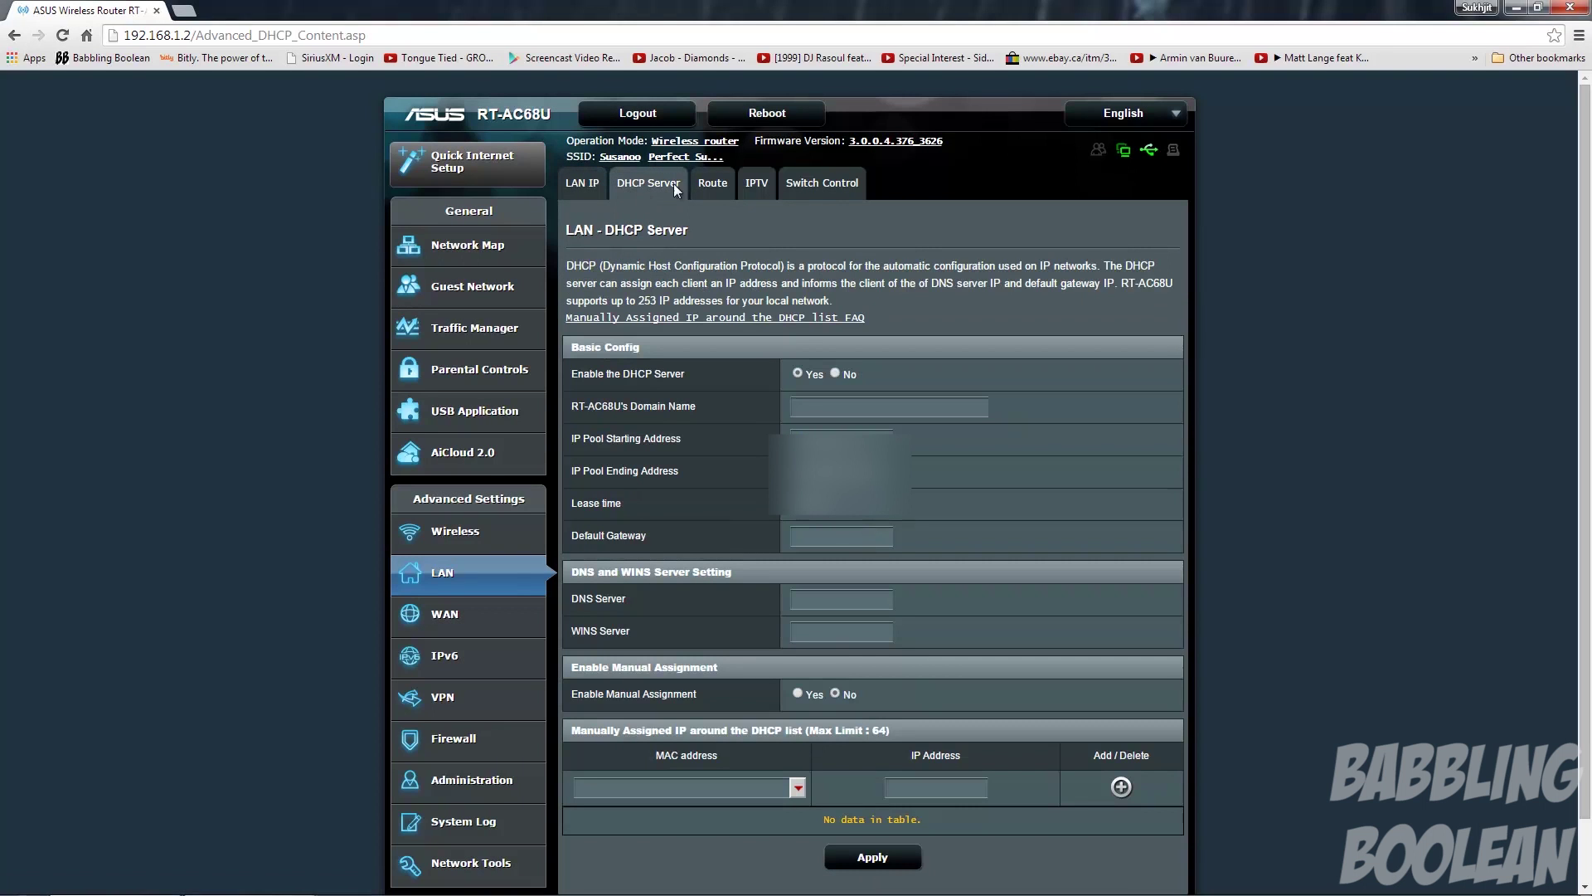
click(718, 184)
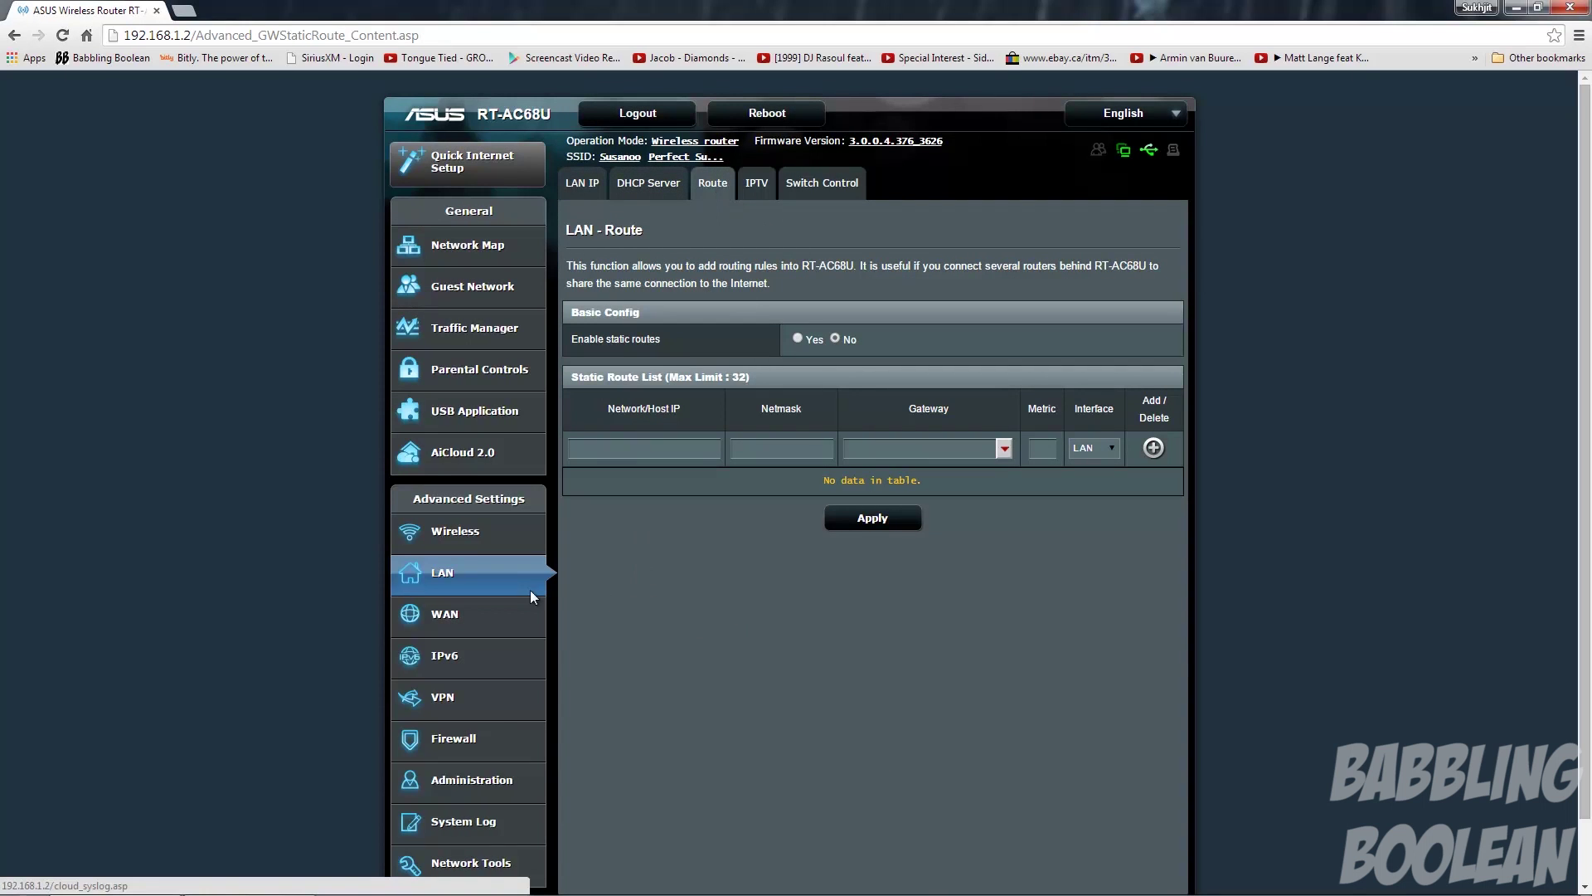
click(424, 617)
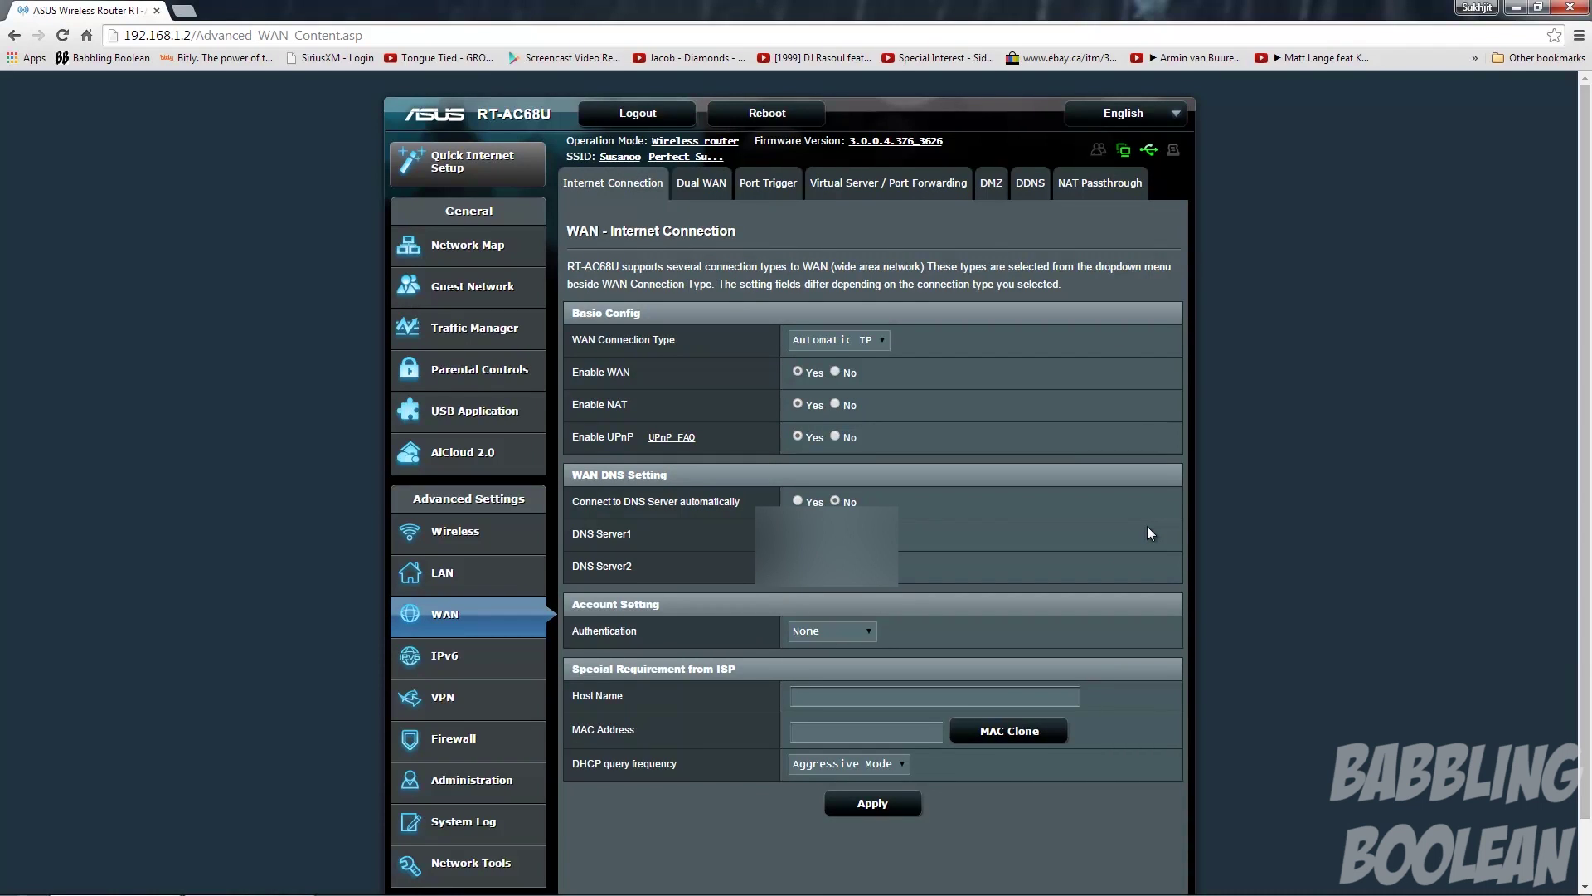
Review the WAN Dual WAN, Port Trigger and Port Forwarding pages.
click(702, 184)
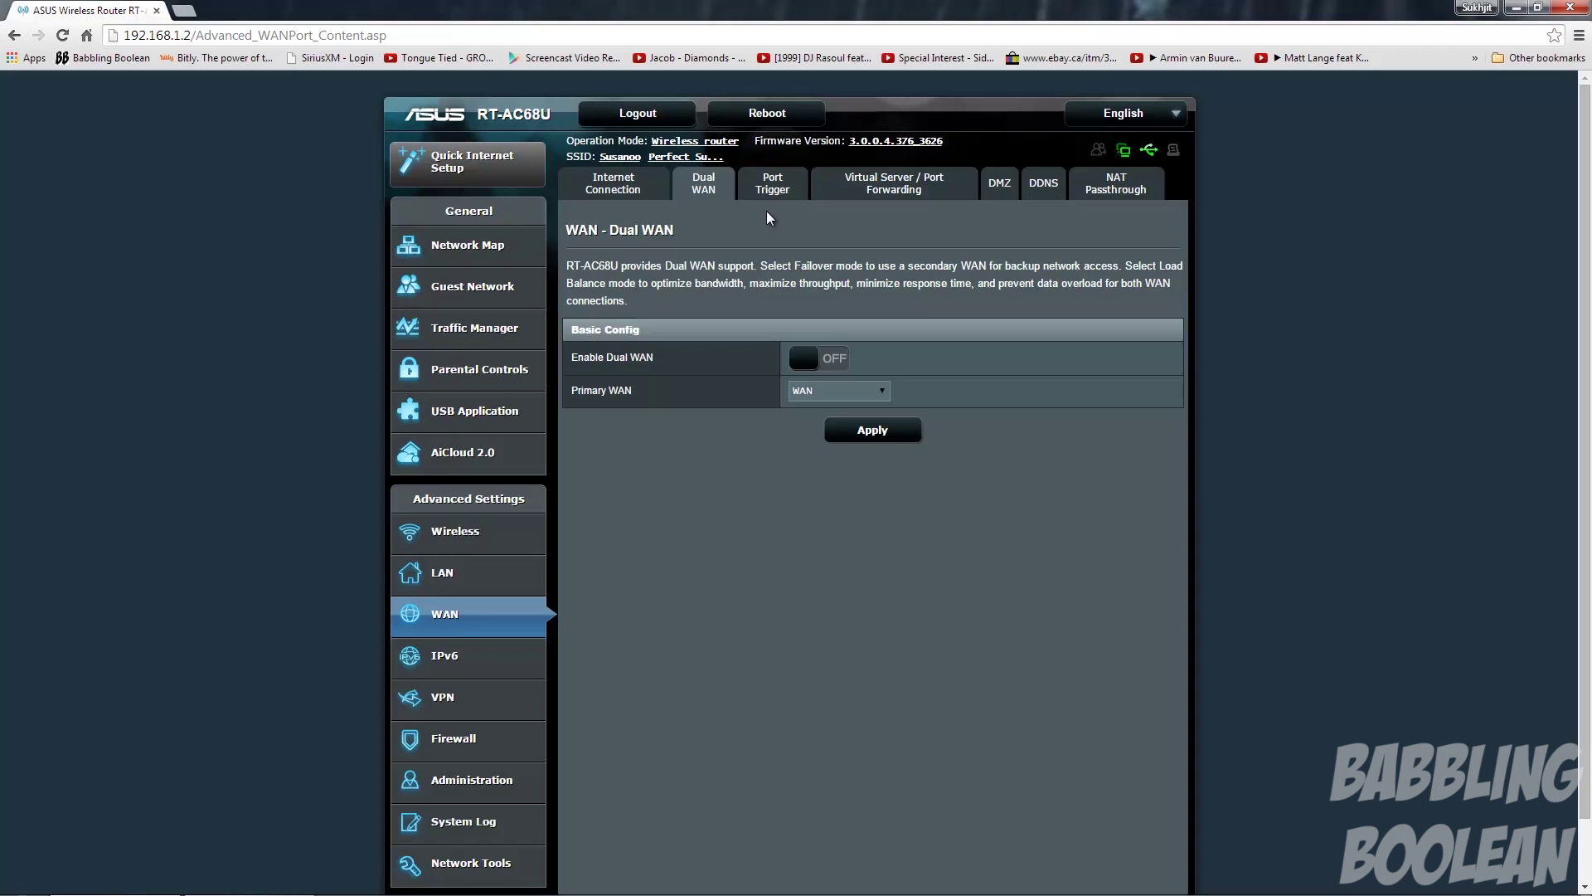
click(770, 198)
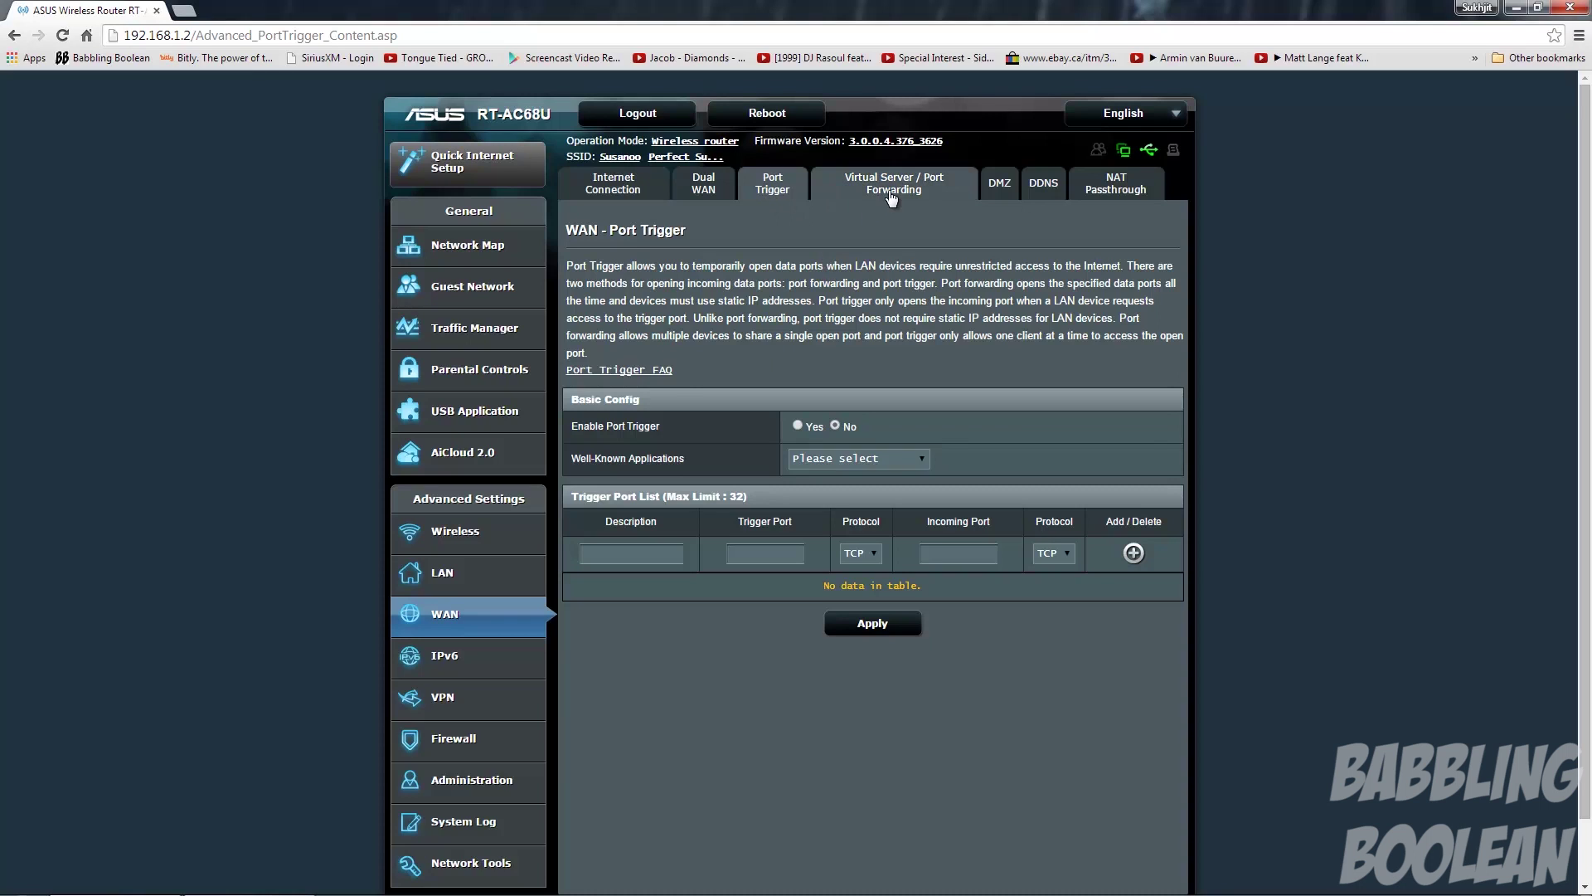
click(946, 189)
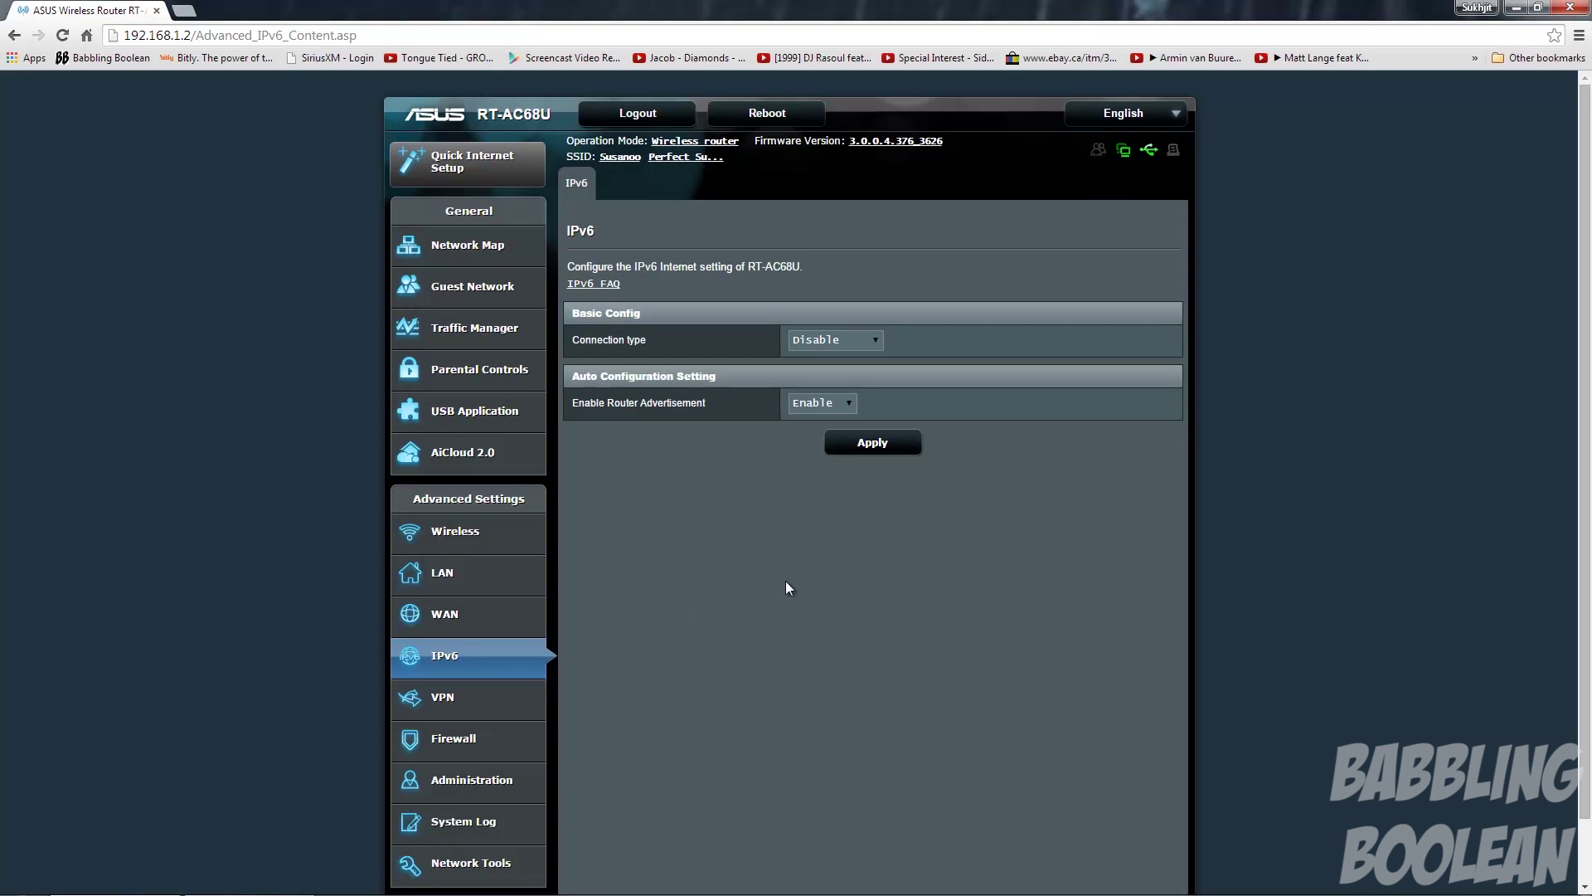
Look over the VPN Server and VPN Client settings.
click(456, 699)
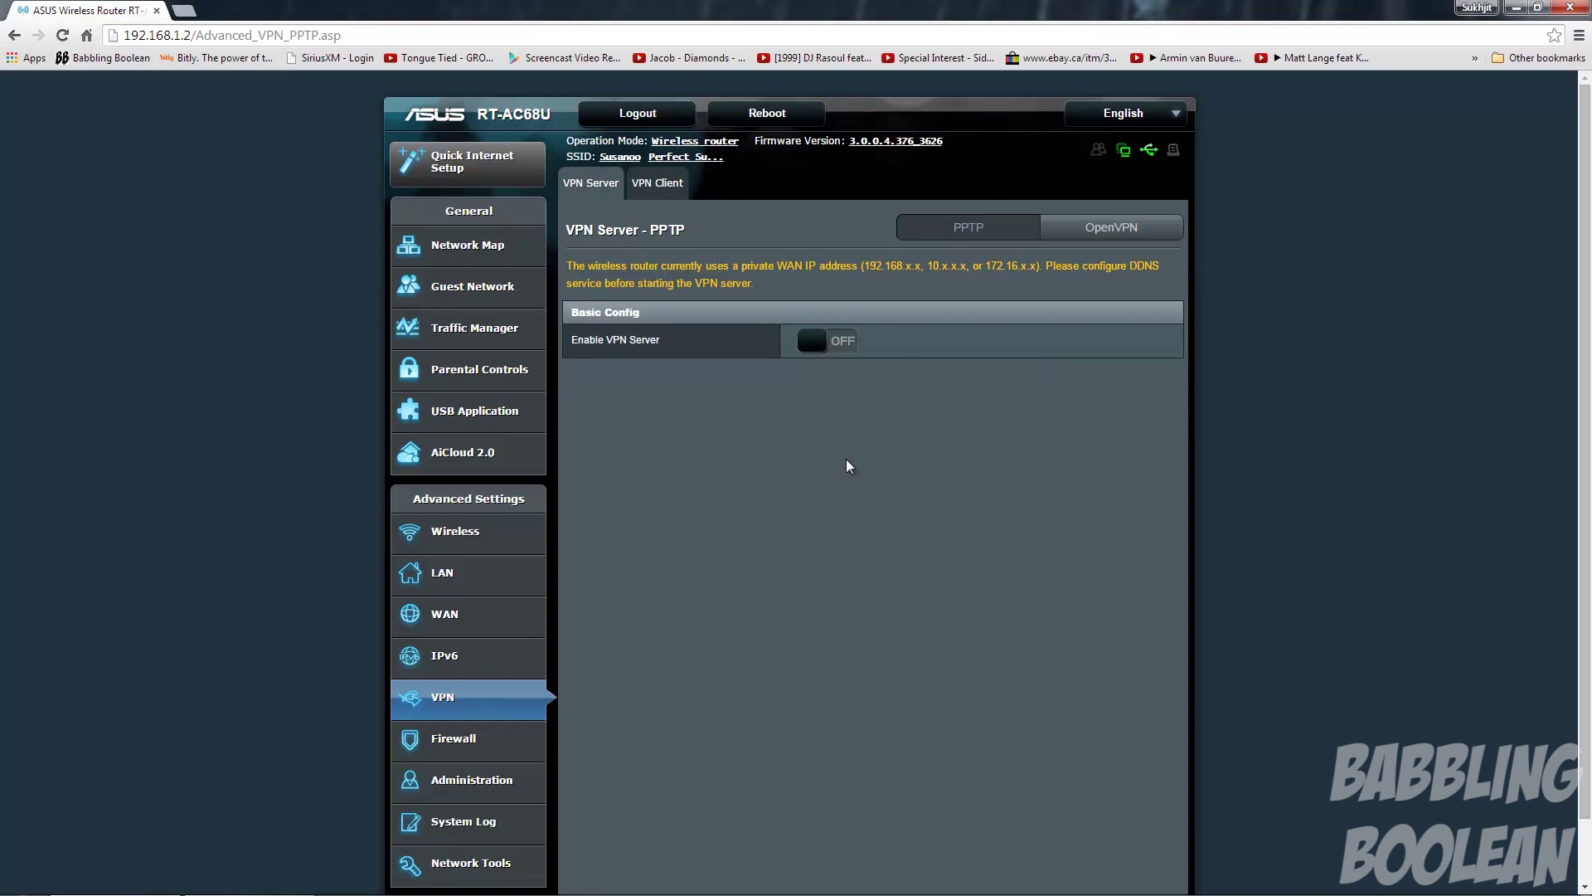
click(656, 187)
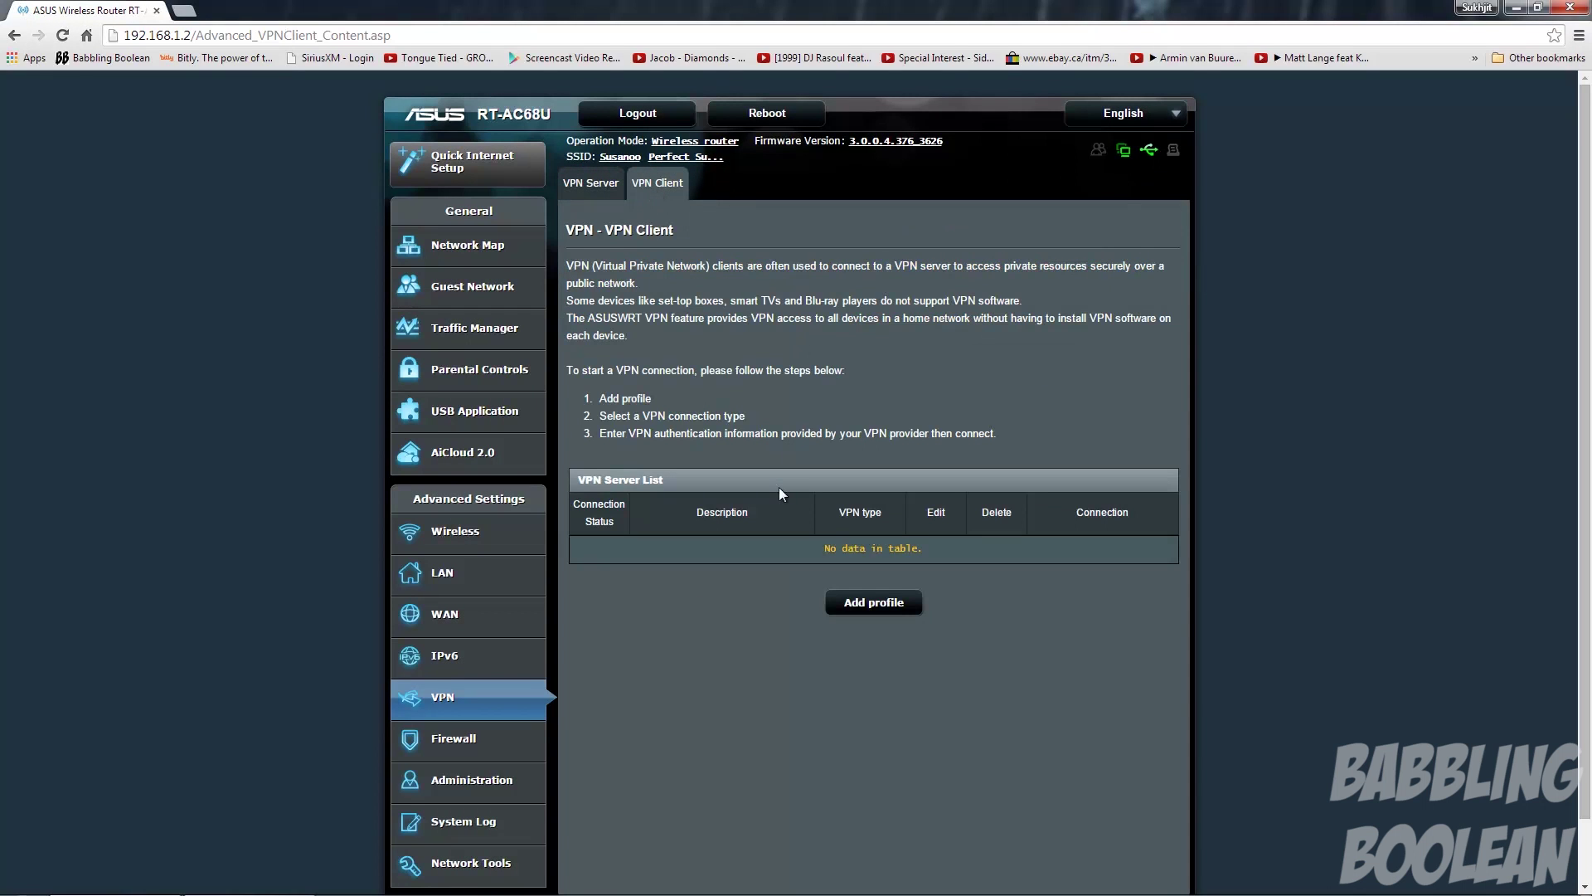
scroll(779, 494, down, 2)
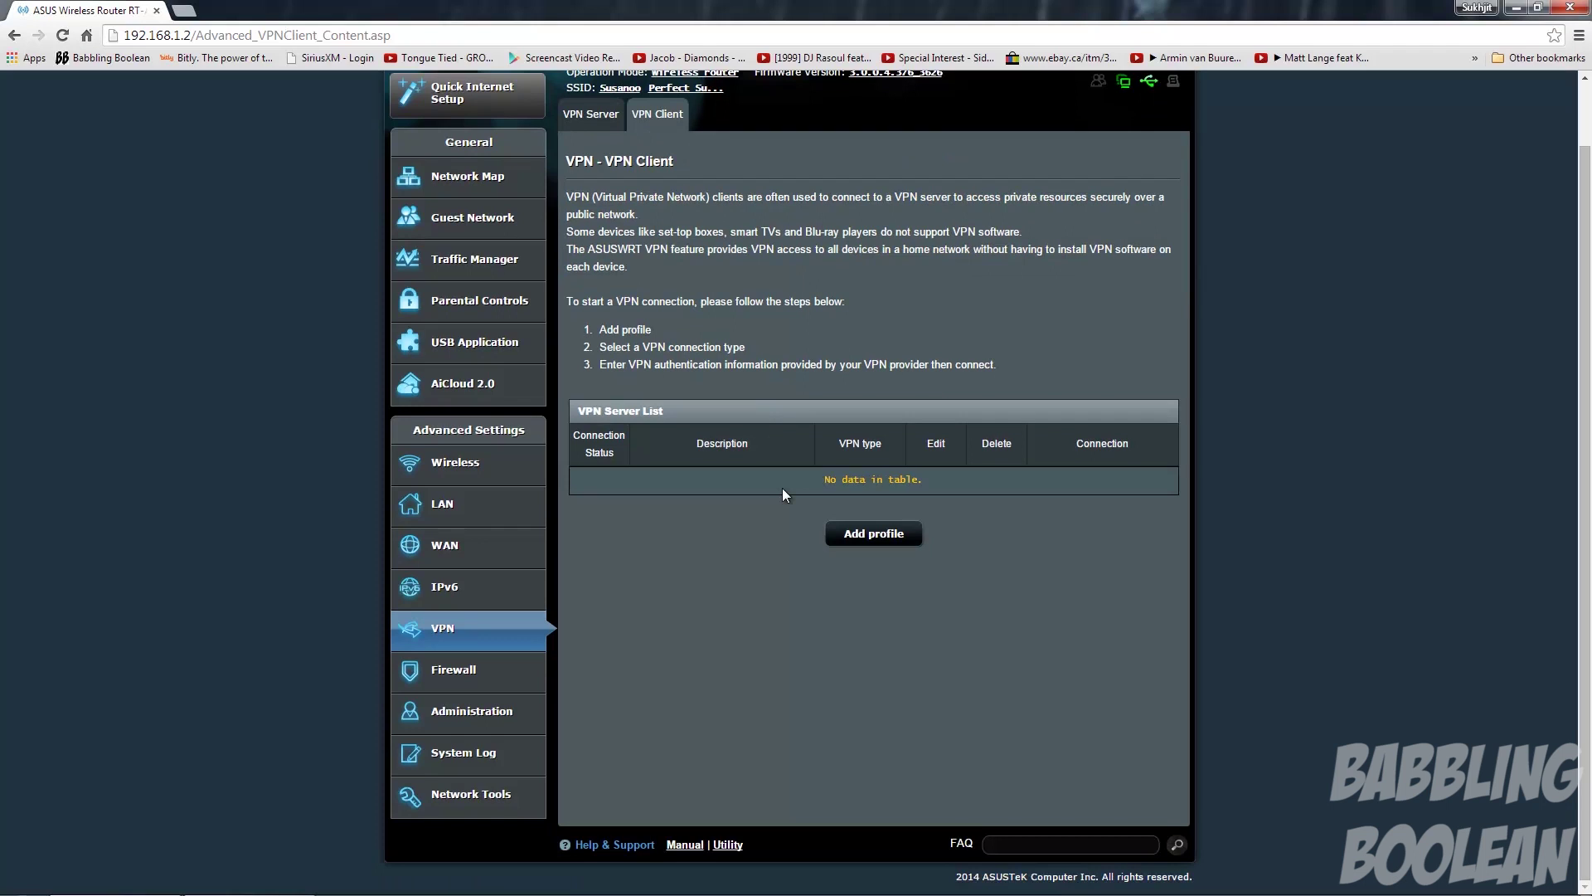
scroll(783, 489, up, 2)
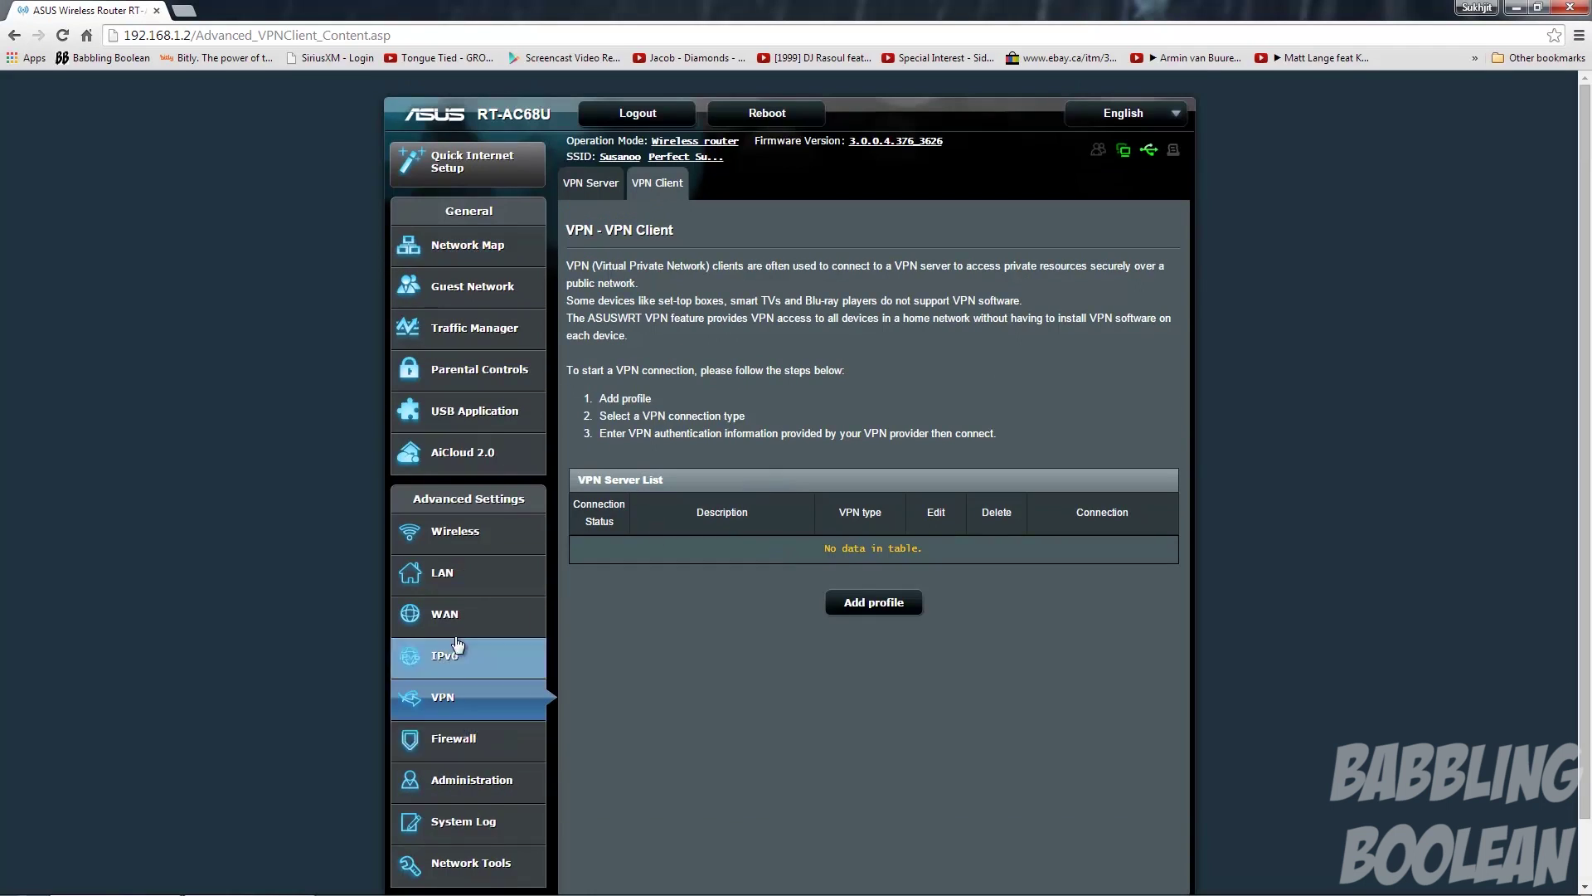
Browse the Firewall General, URL, Keyword and Network Services Filter pages, then Administration.
click(448, 751)
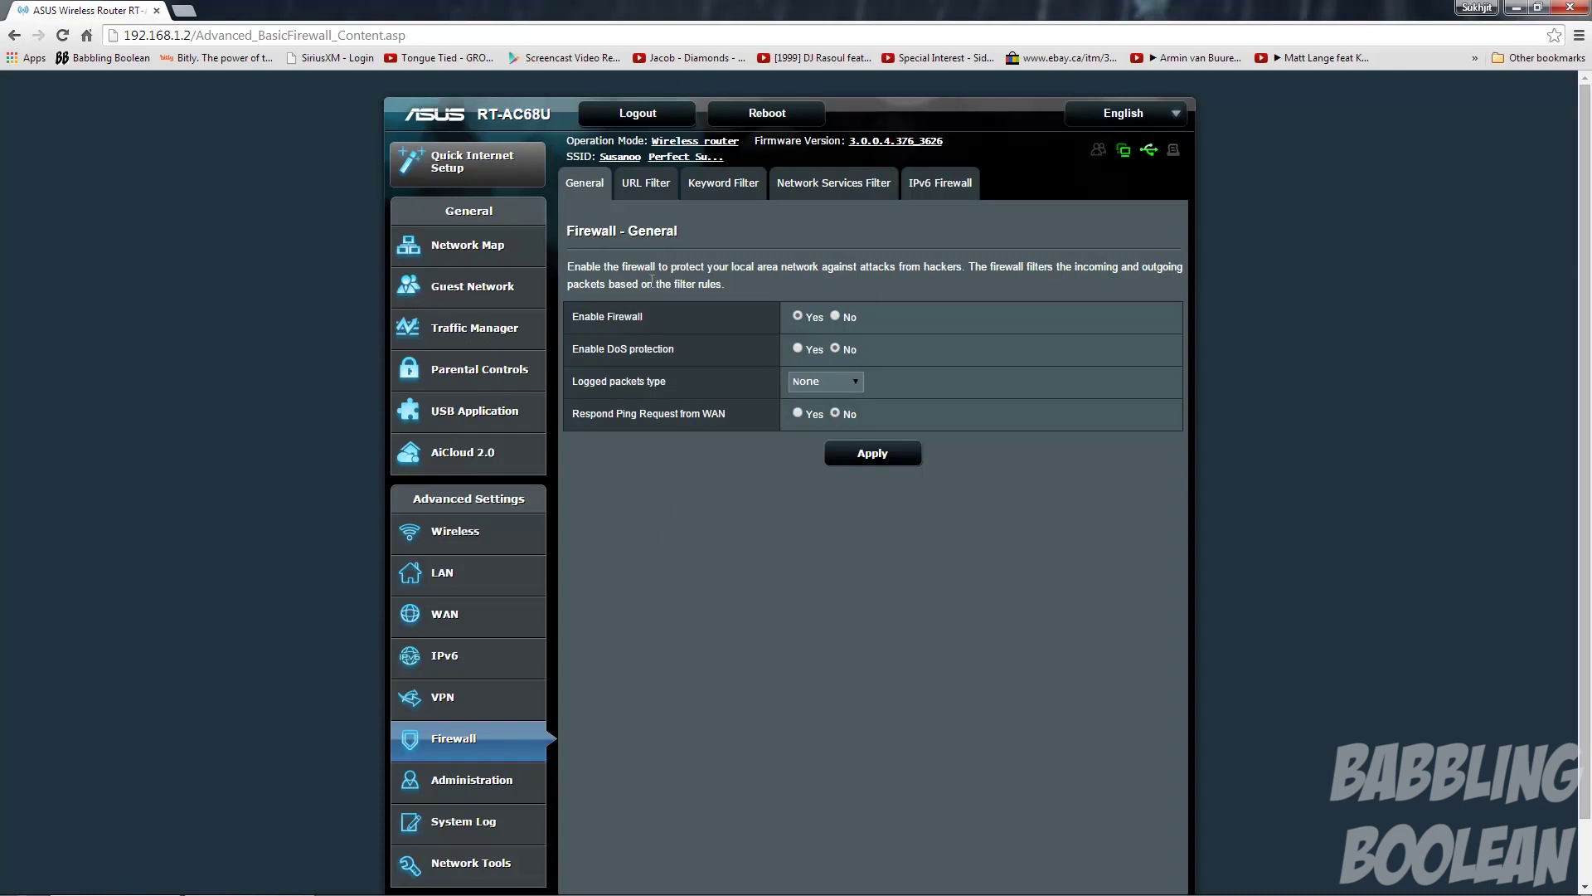
click(655, 186)
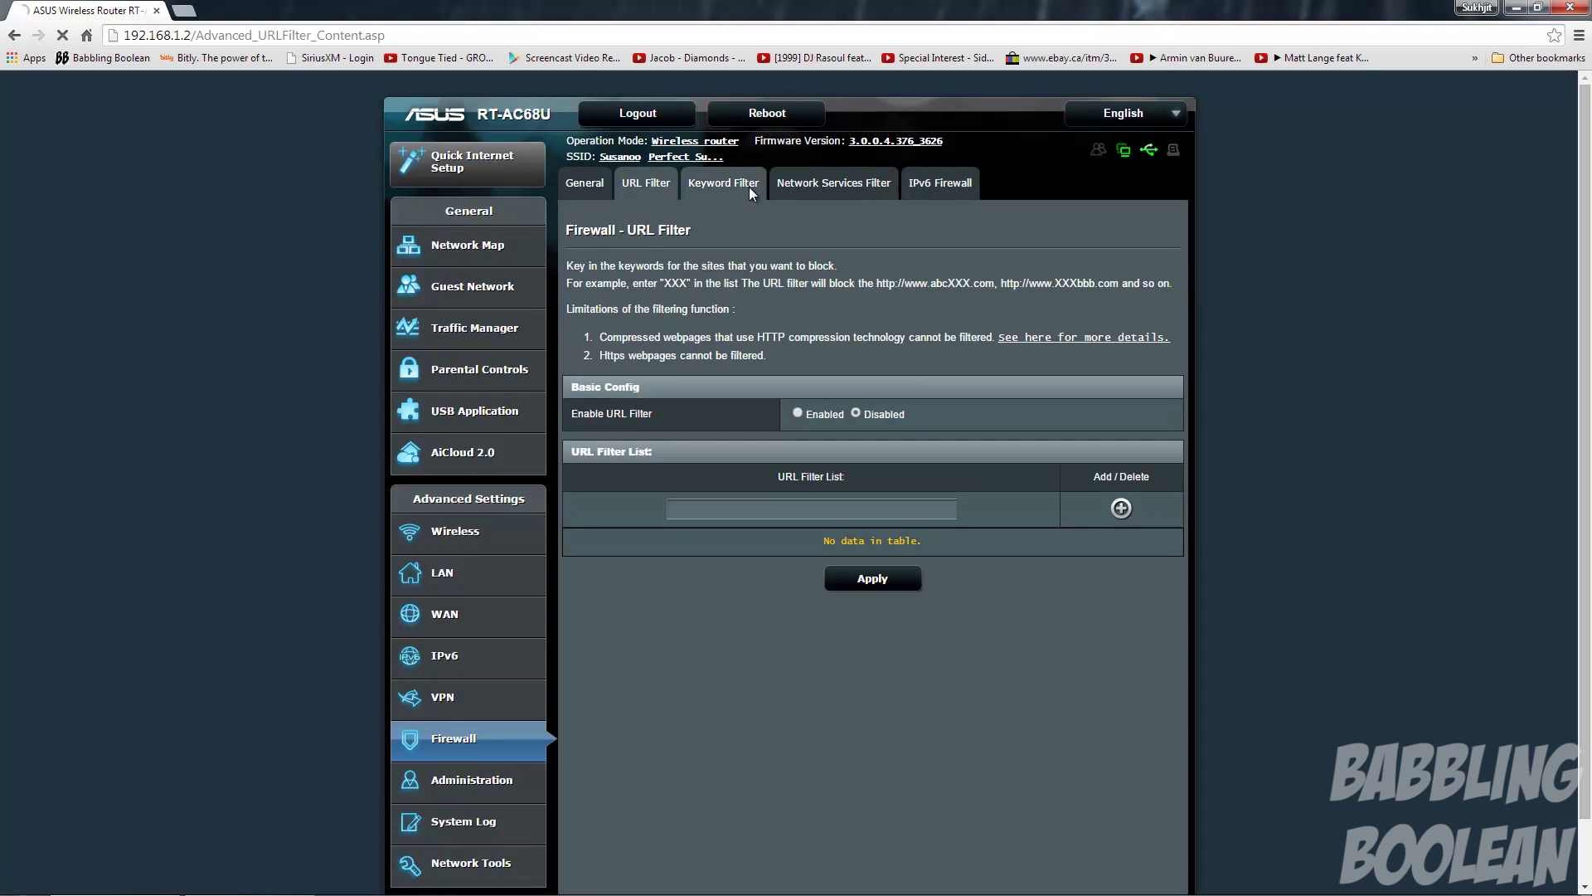
click(748, 186)
click(807, 189)
scroll(701, 464, down, 2)
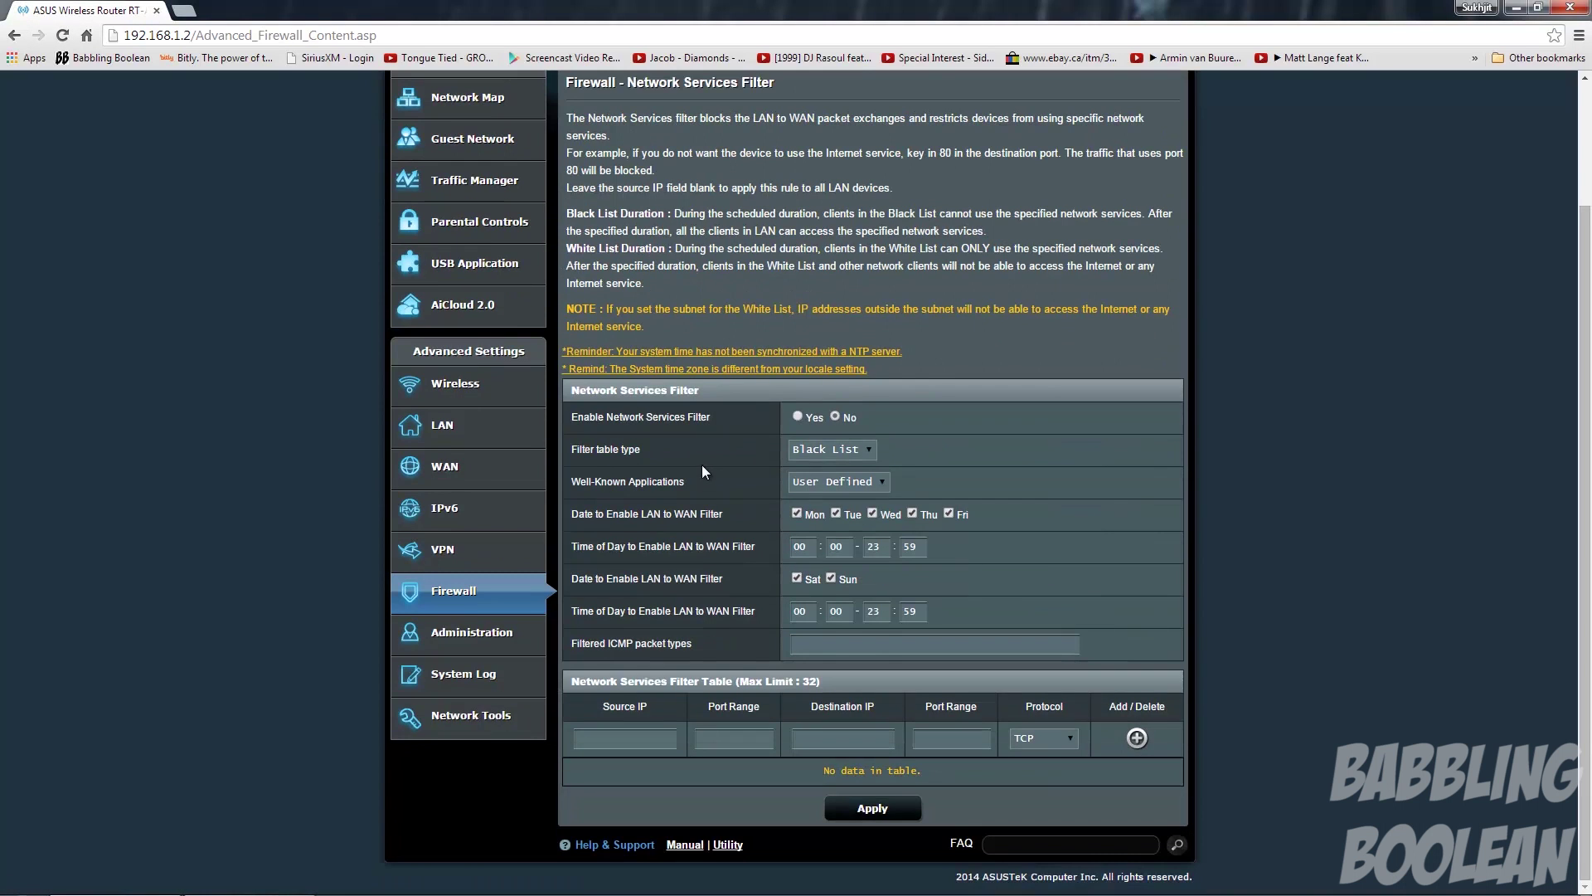
click(506, 634)
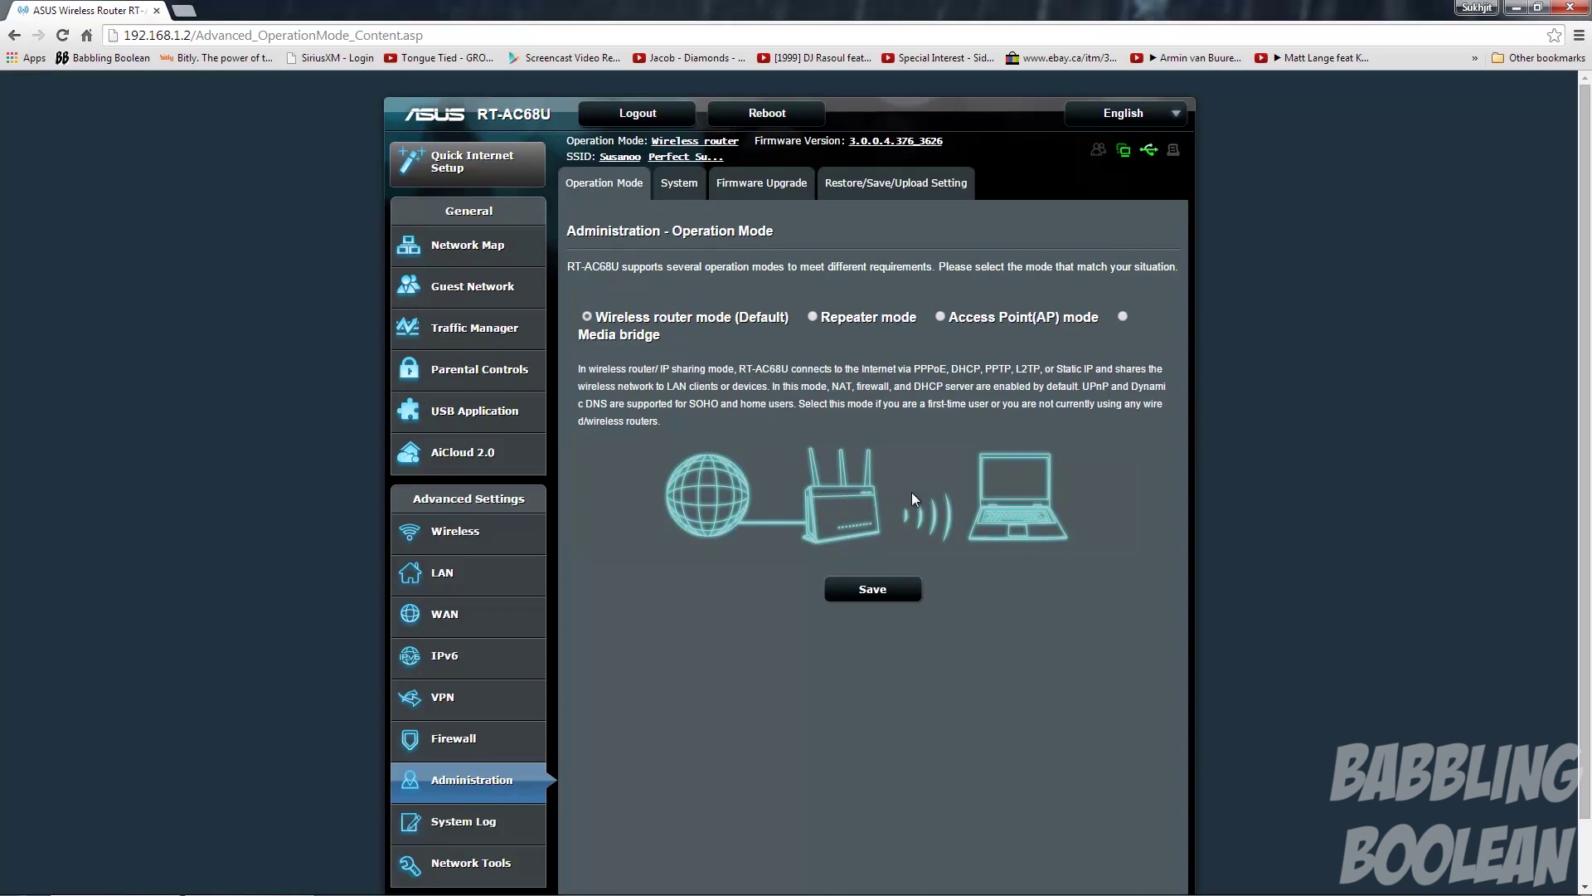
Cycle through Repeater, Access Point and Wireless router modes, leaving Access Point(AP) selected, then open System.
click(833, 319)
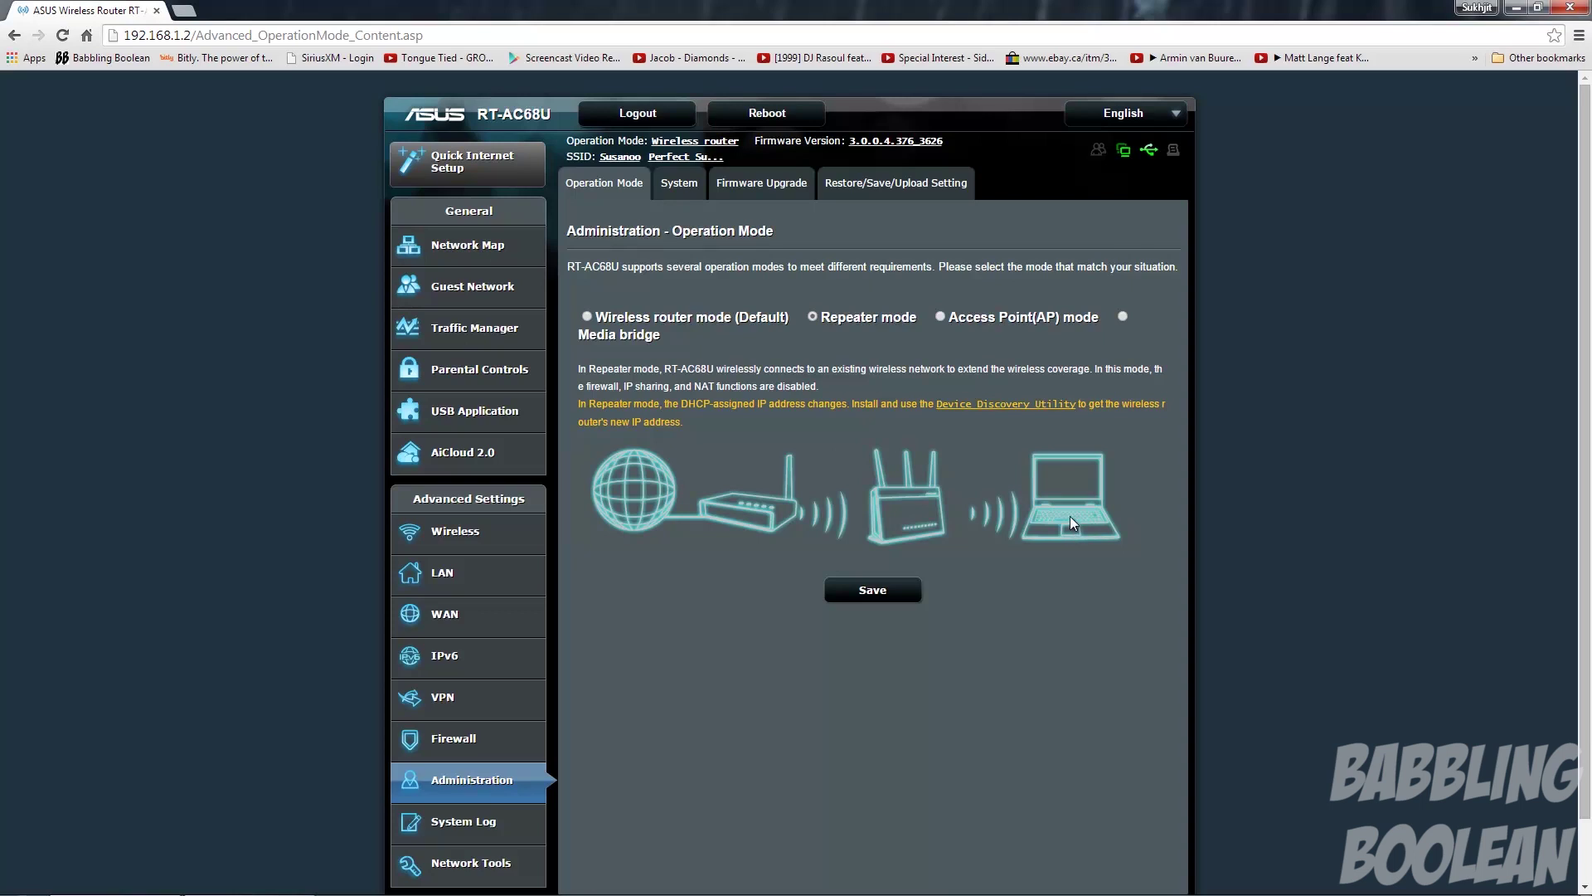
click(964, 318)
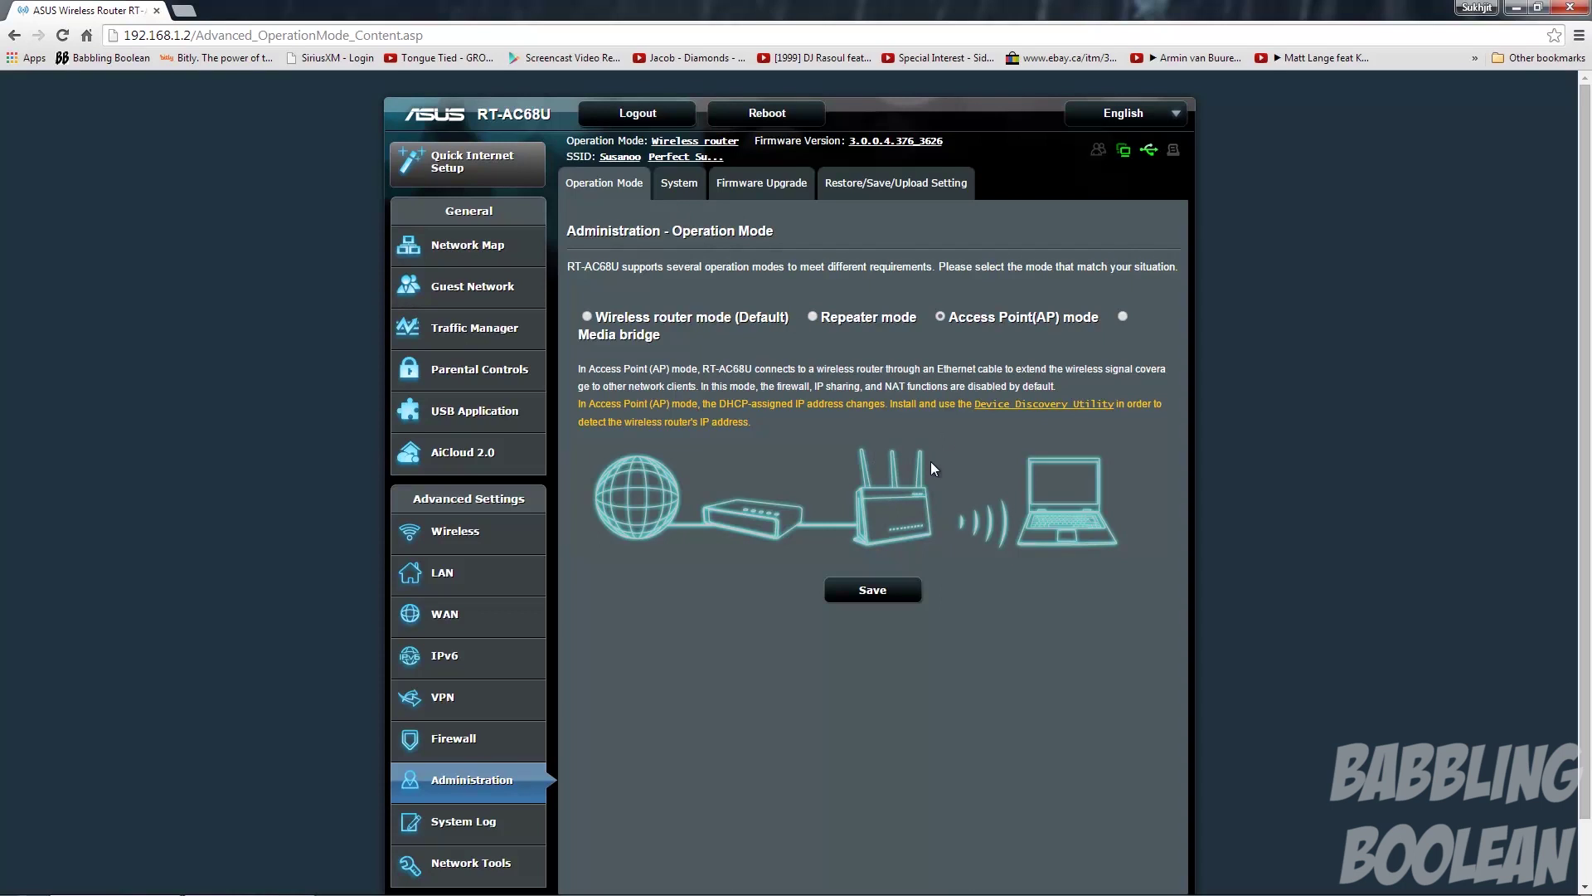
click(590, 316)
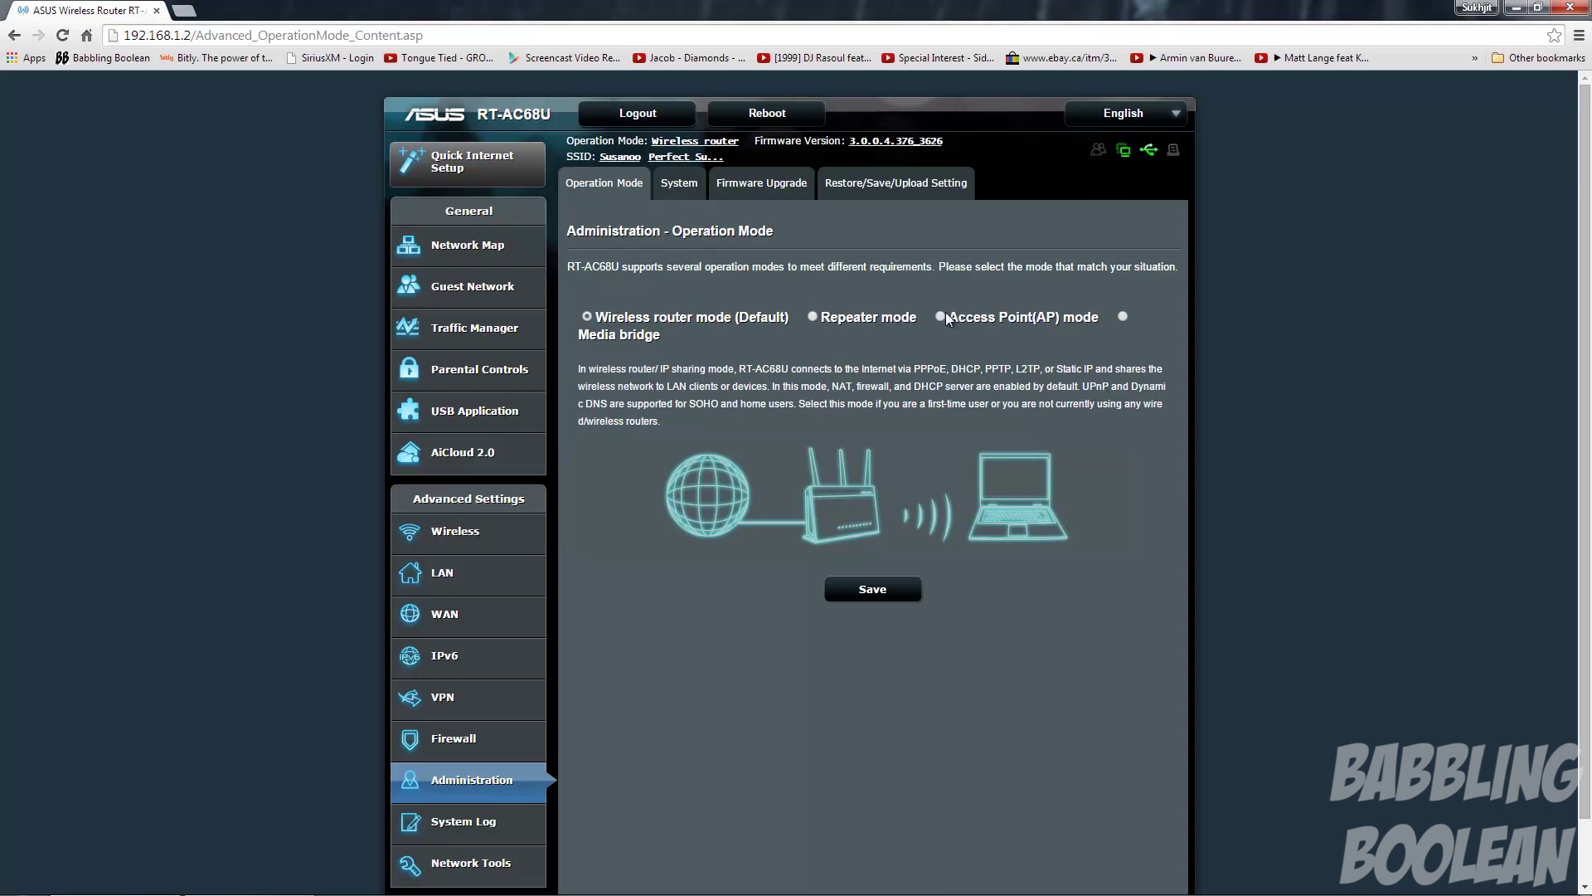
click(866, 318)
click(1012, 317)
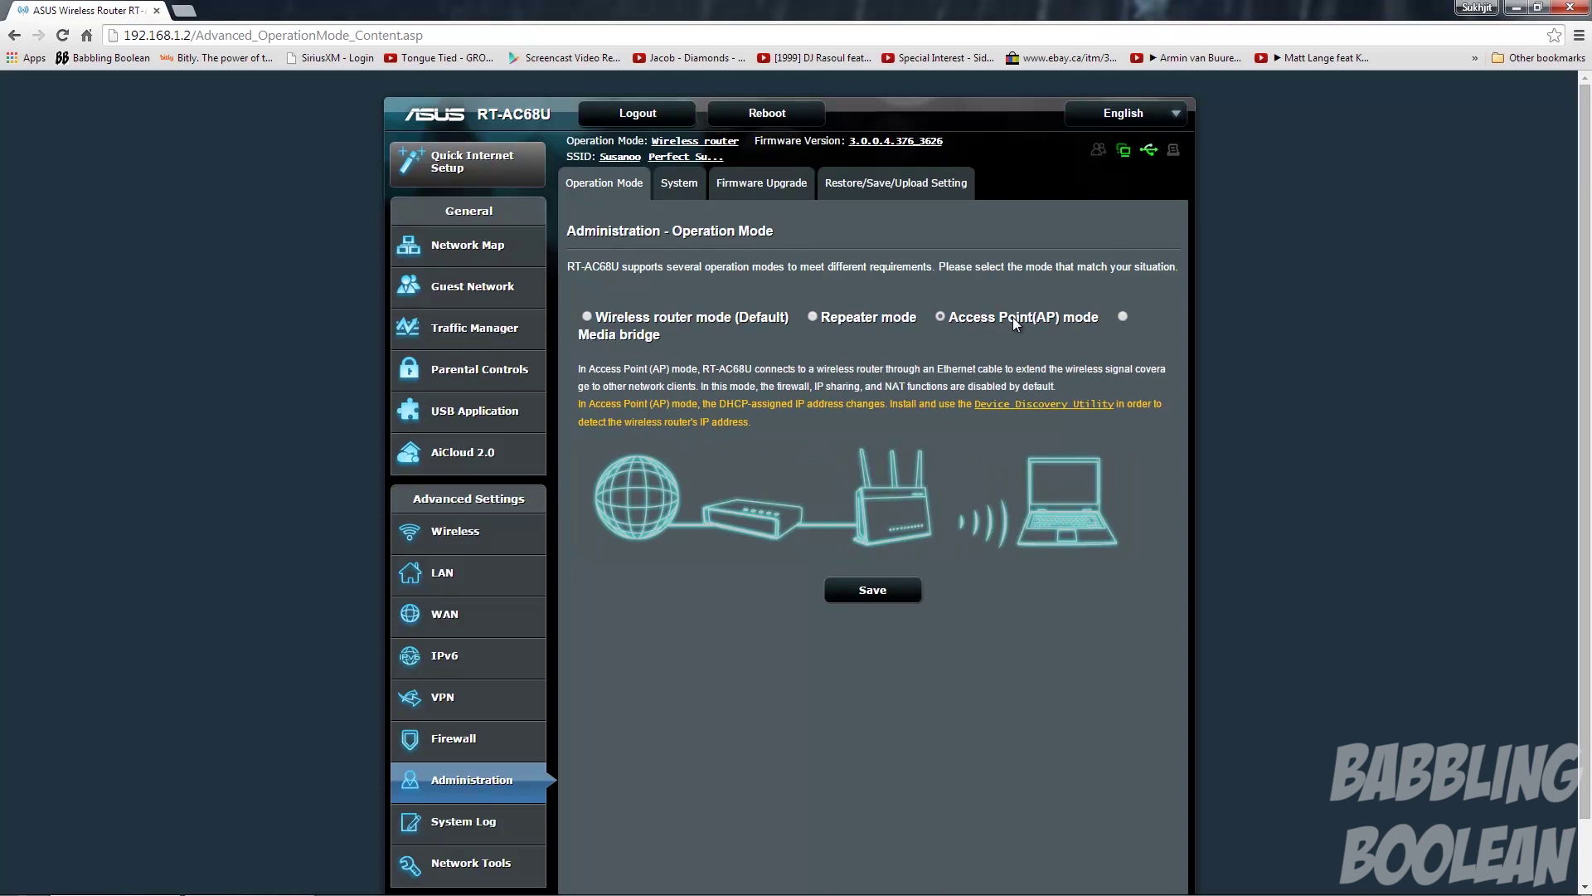
click(714, 317)
click(844, 319)
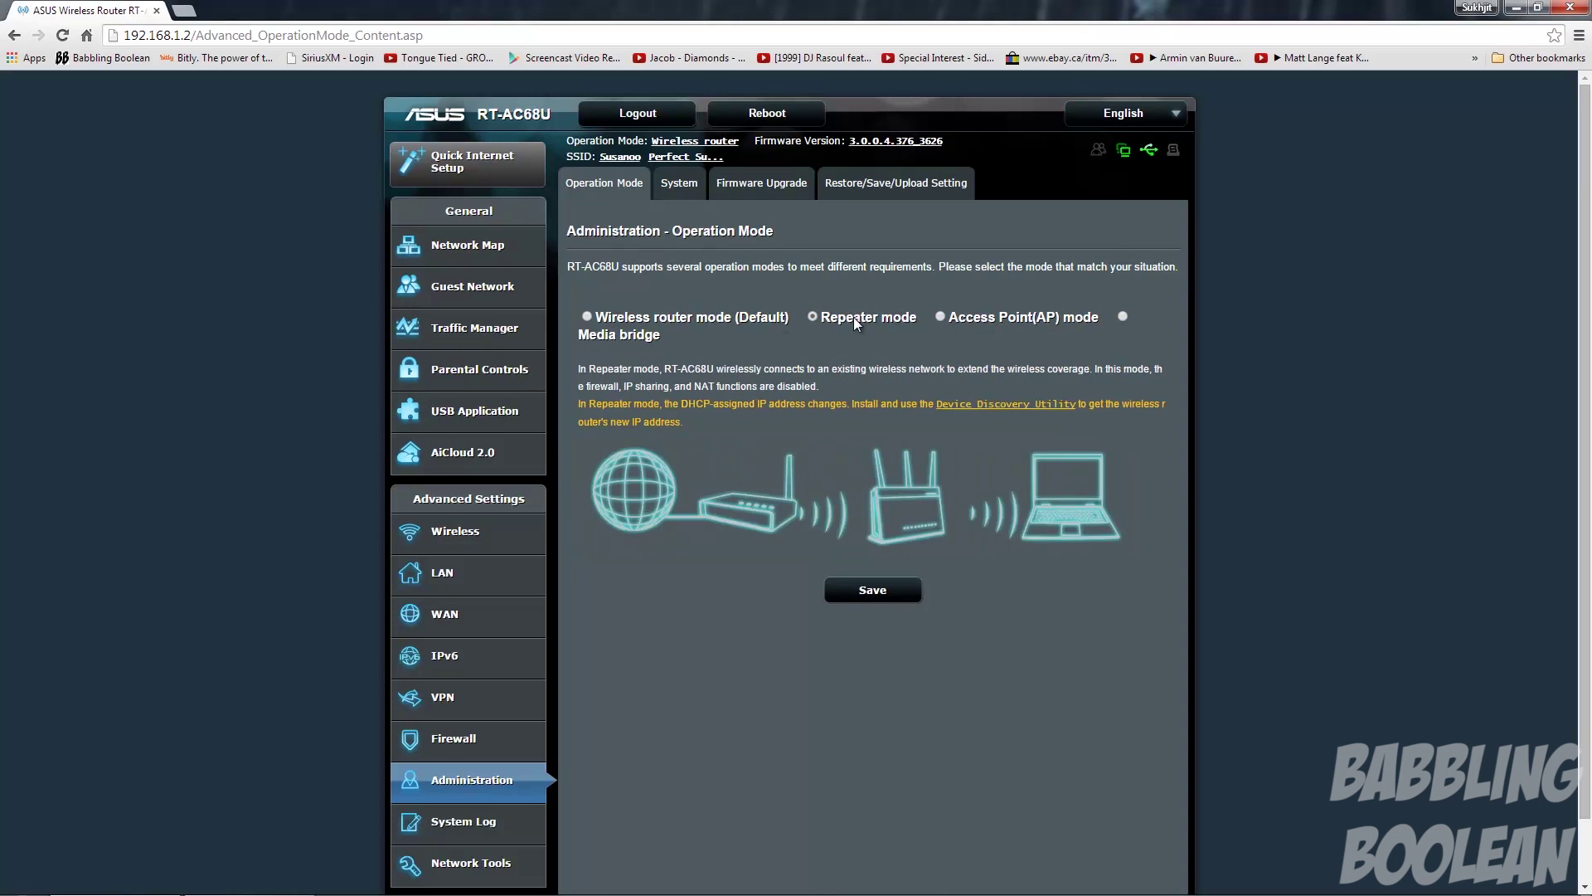
click(974, 320)
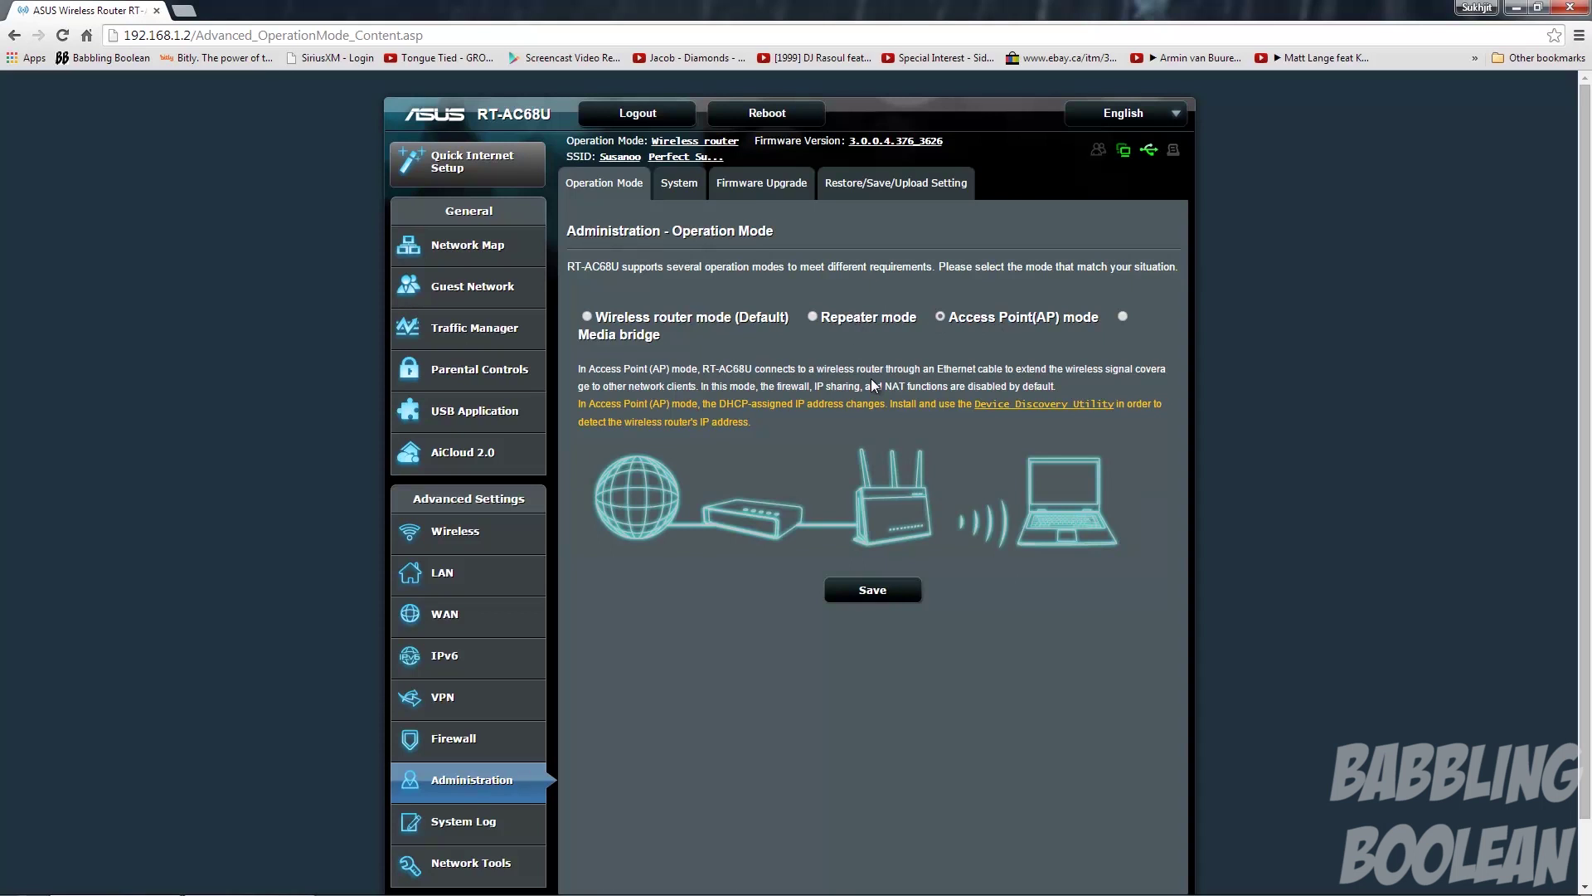
click(679, 184)
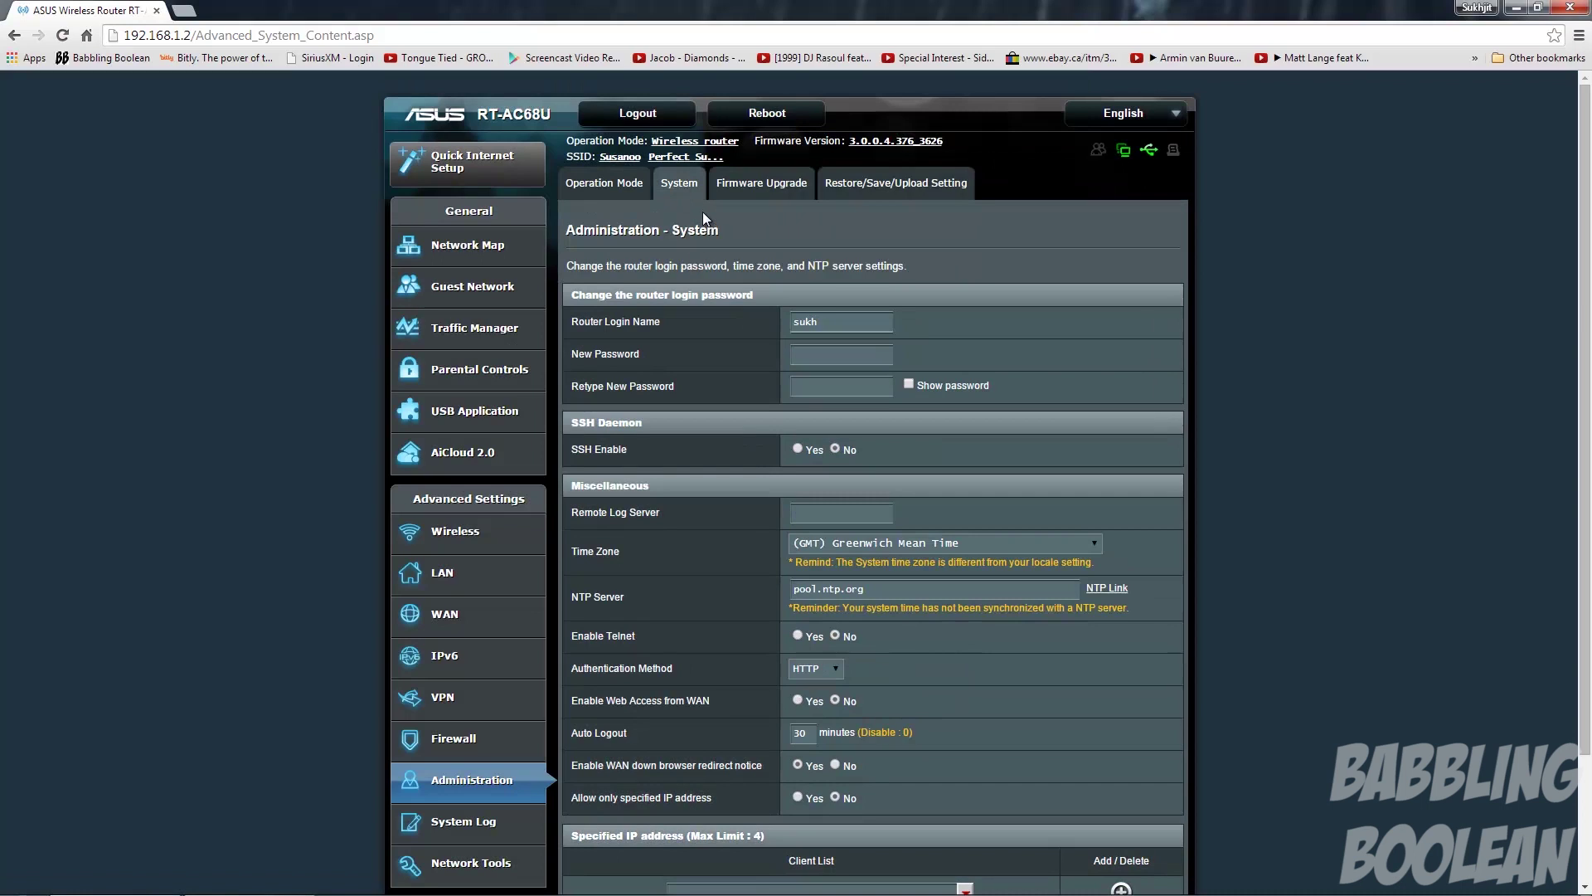
View the Firmware Upgrade and Restore/Save/Upload Setting pages, then the System Log.
click(747, 199)
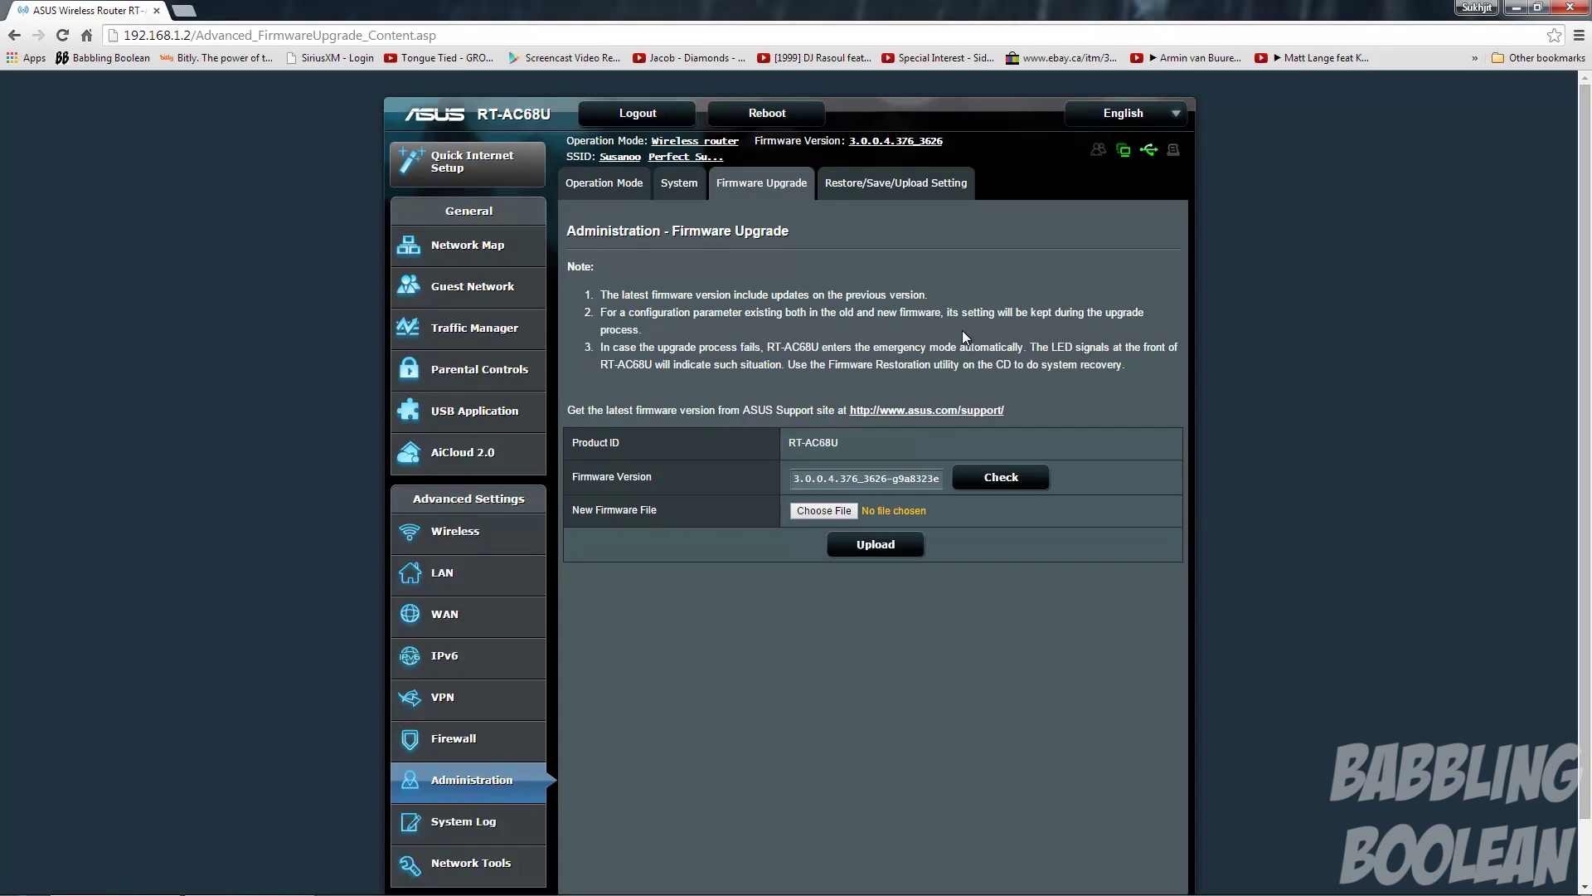
click(877, 186)
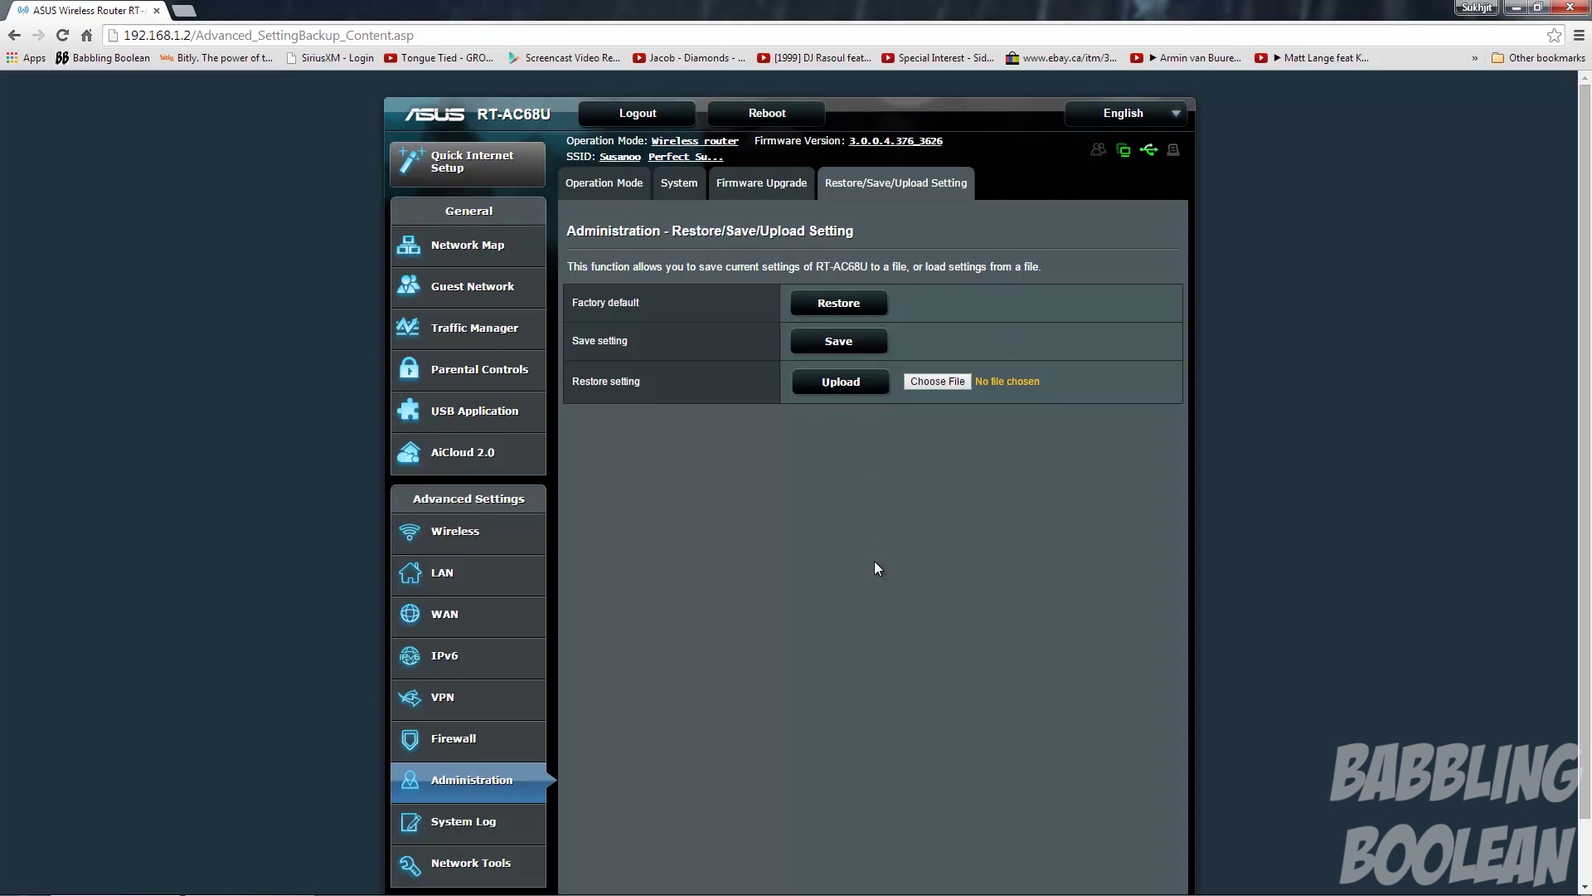
click(468, 821)
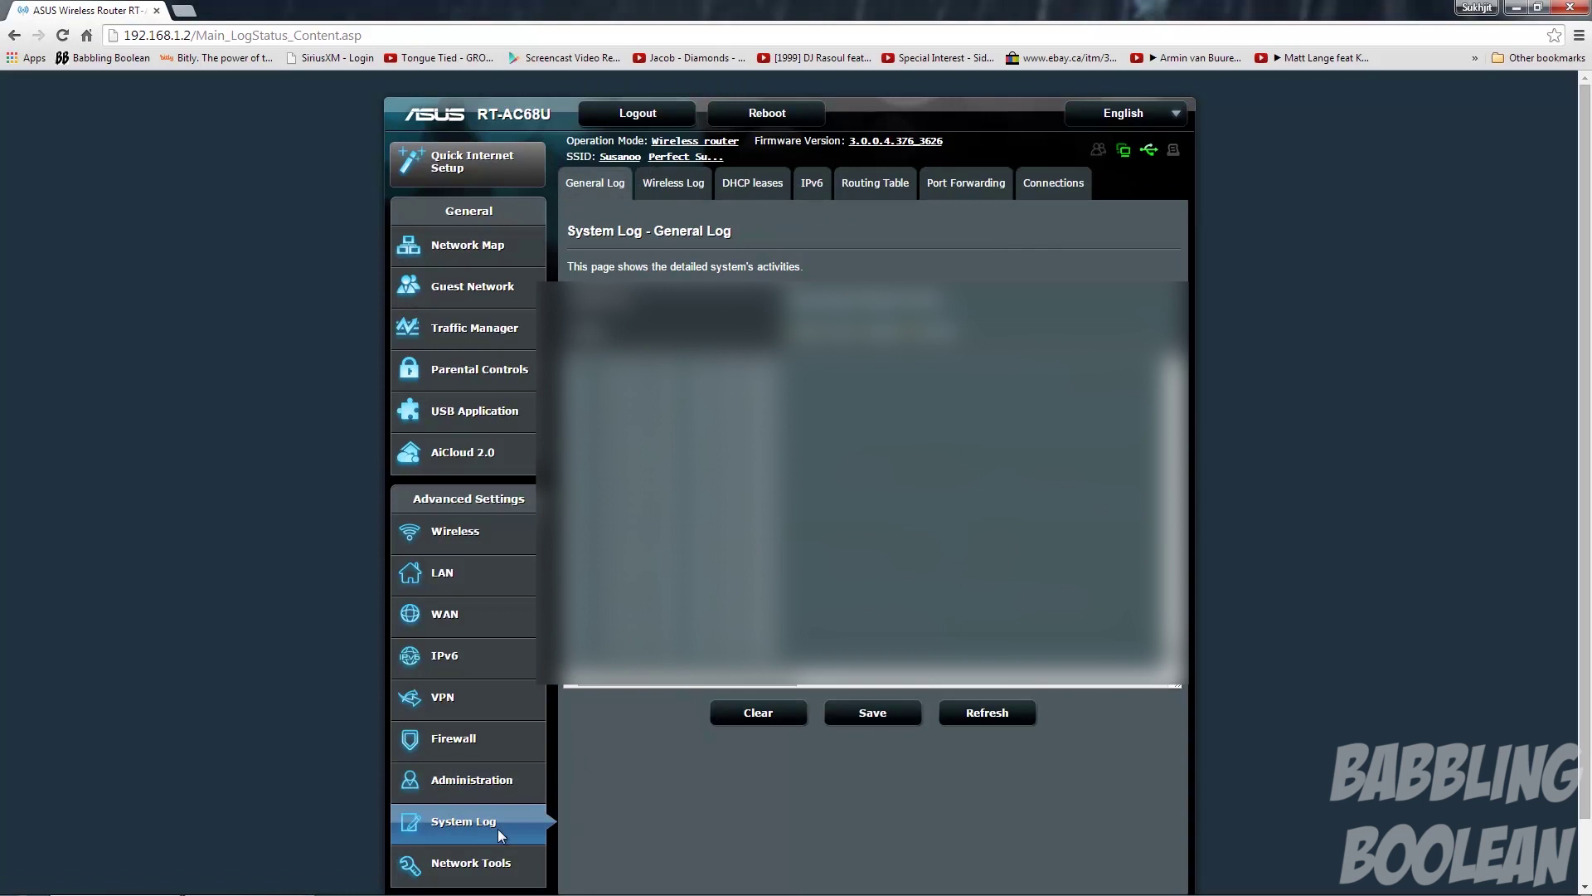
View the Wireless Log, DHCP leases, IPv6, routing table and port forwarding logs.
click(675, 184)
click(746, 197)
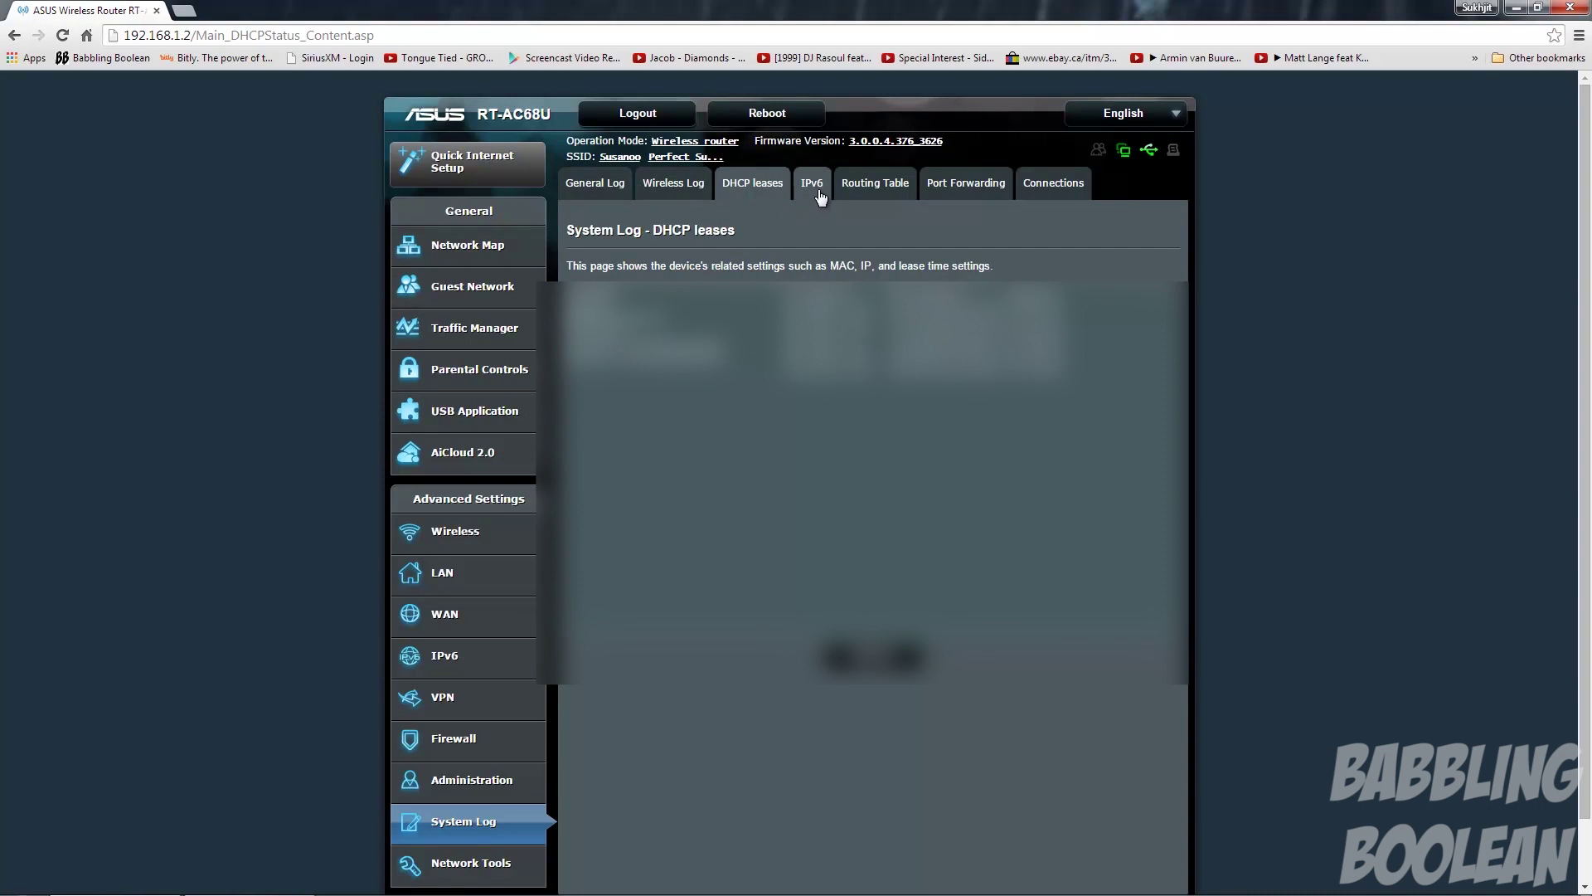
click(819, 194)
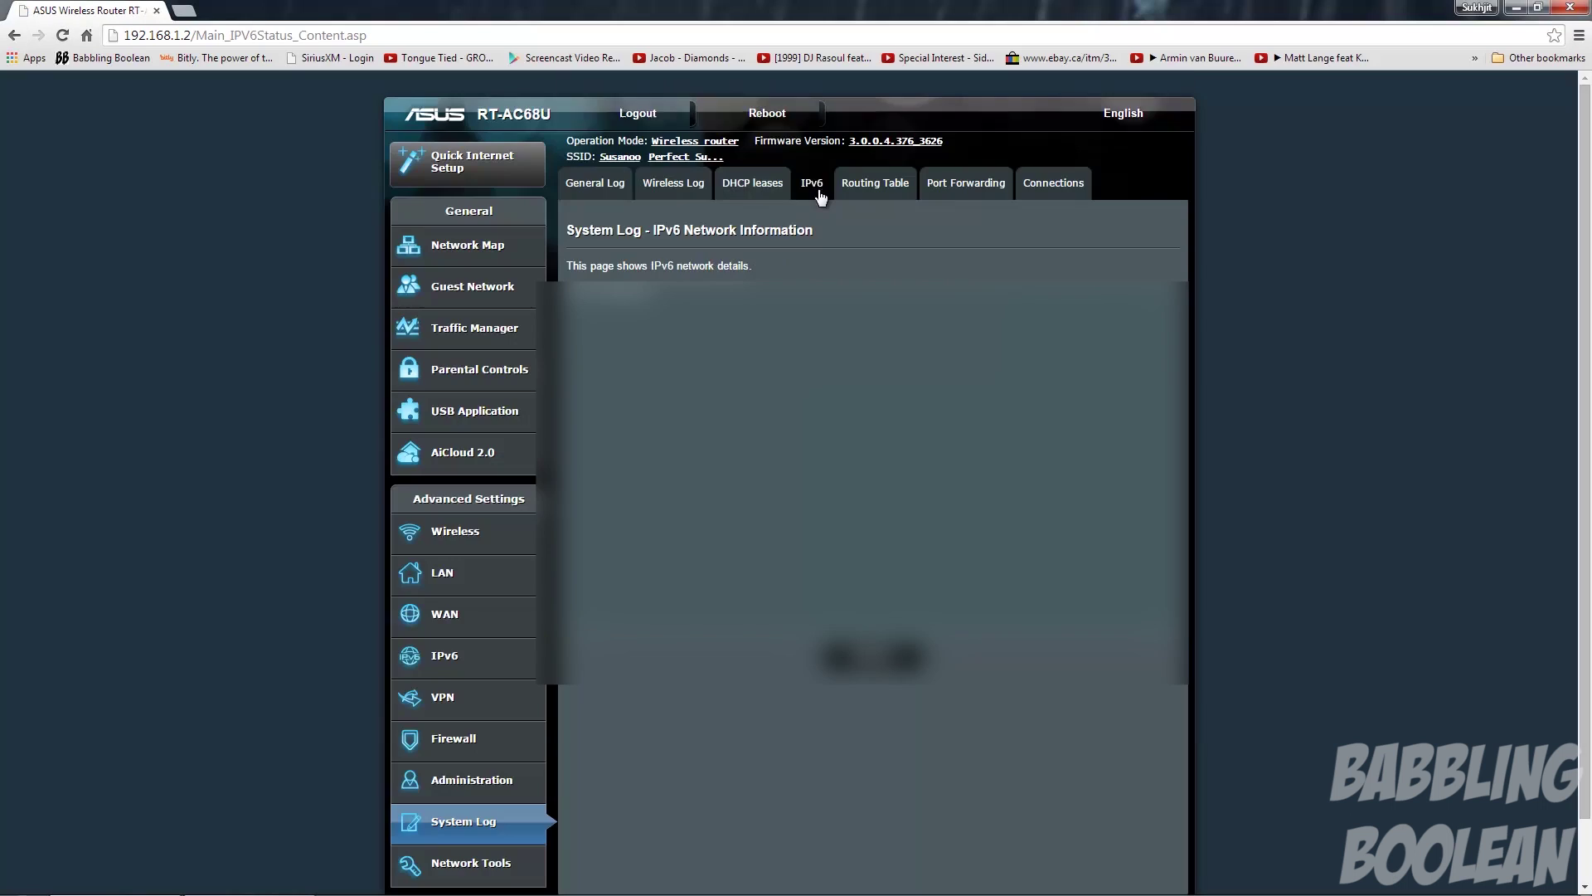
click(873, 191)
click(943, 189)
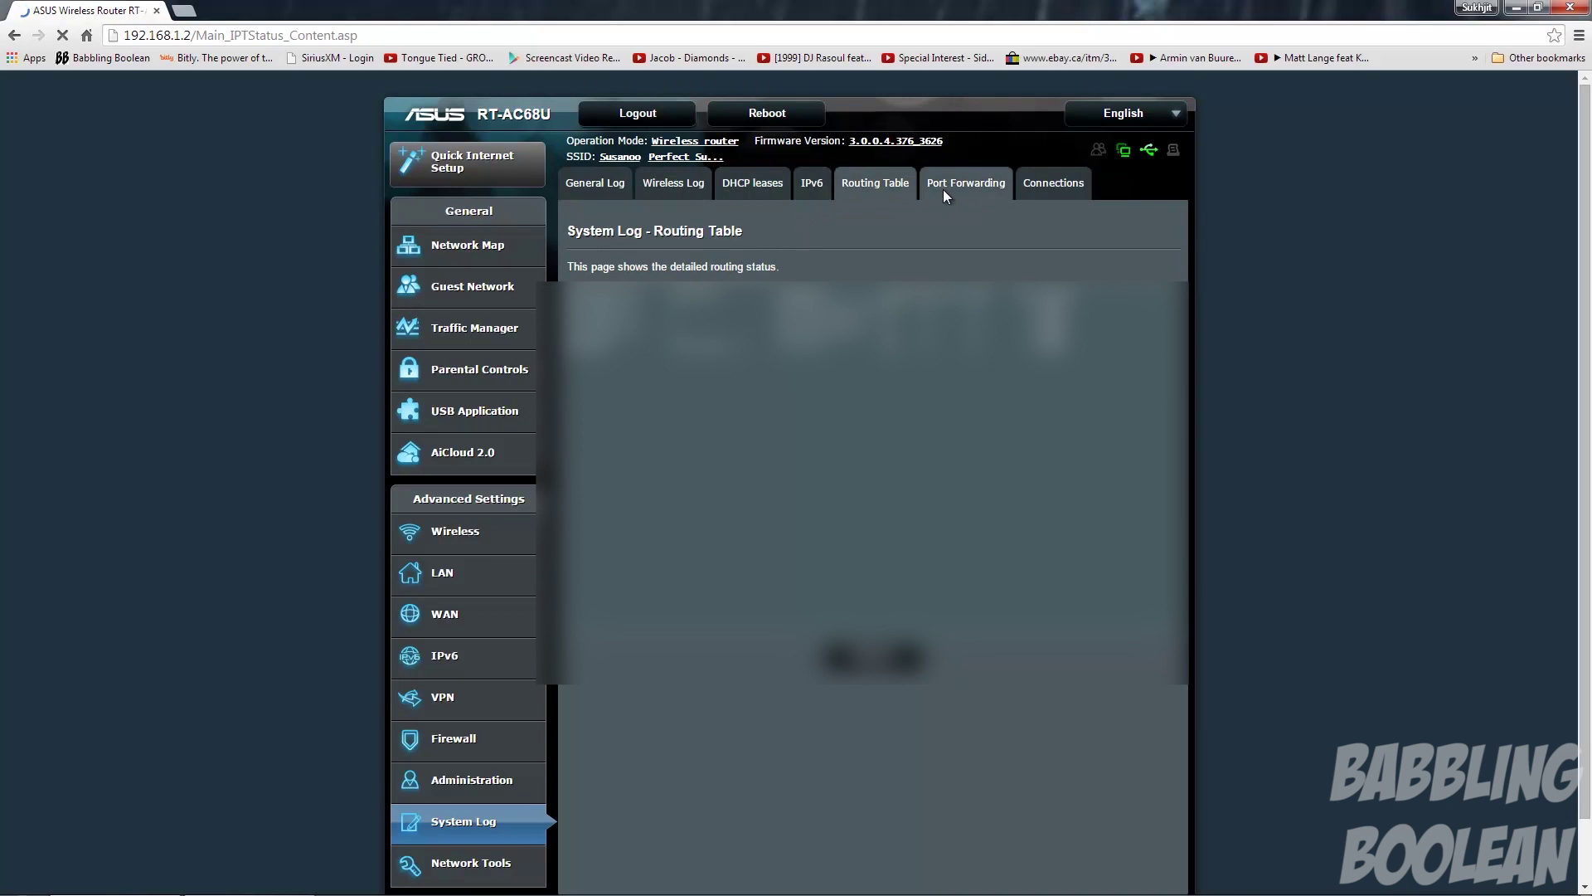
Open Network Tools and view its Netstat and Wake on LAN tools.
click(503, 880)
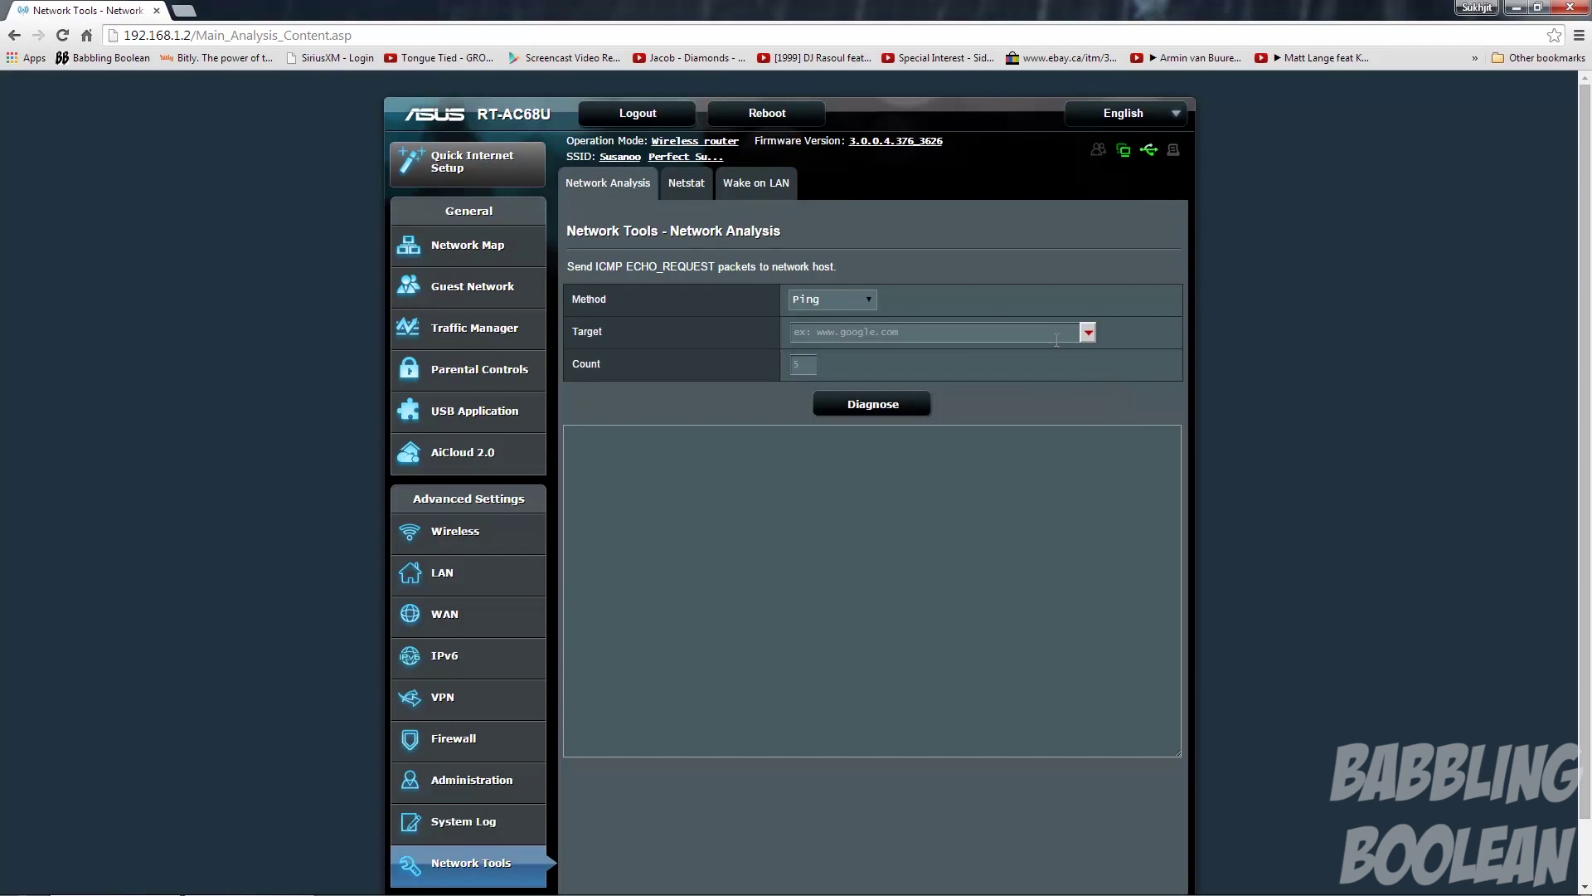
click(694, 184)
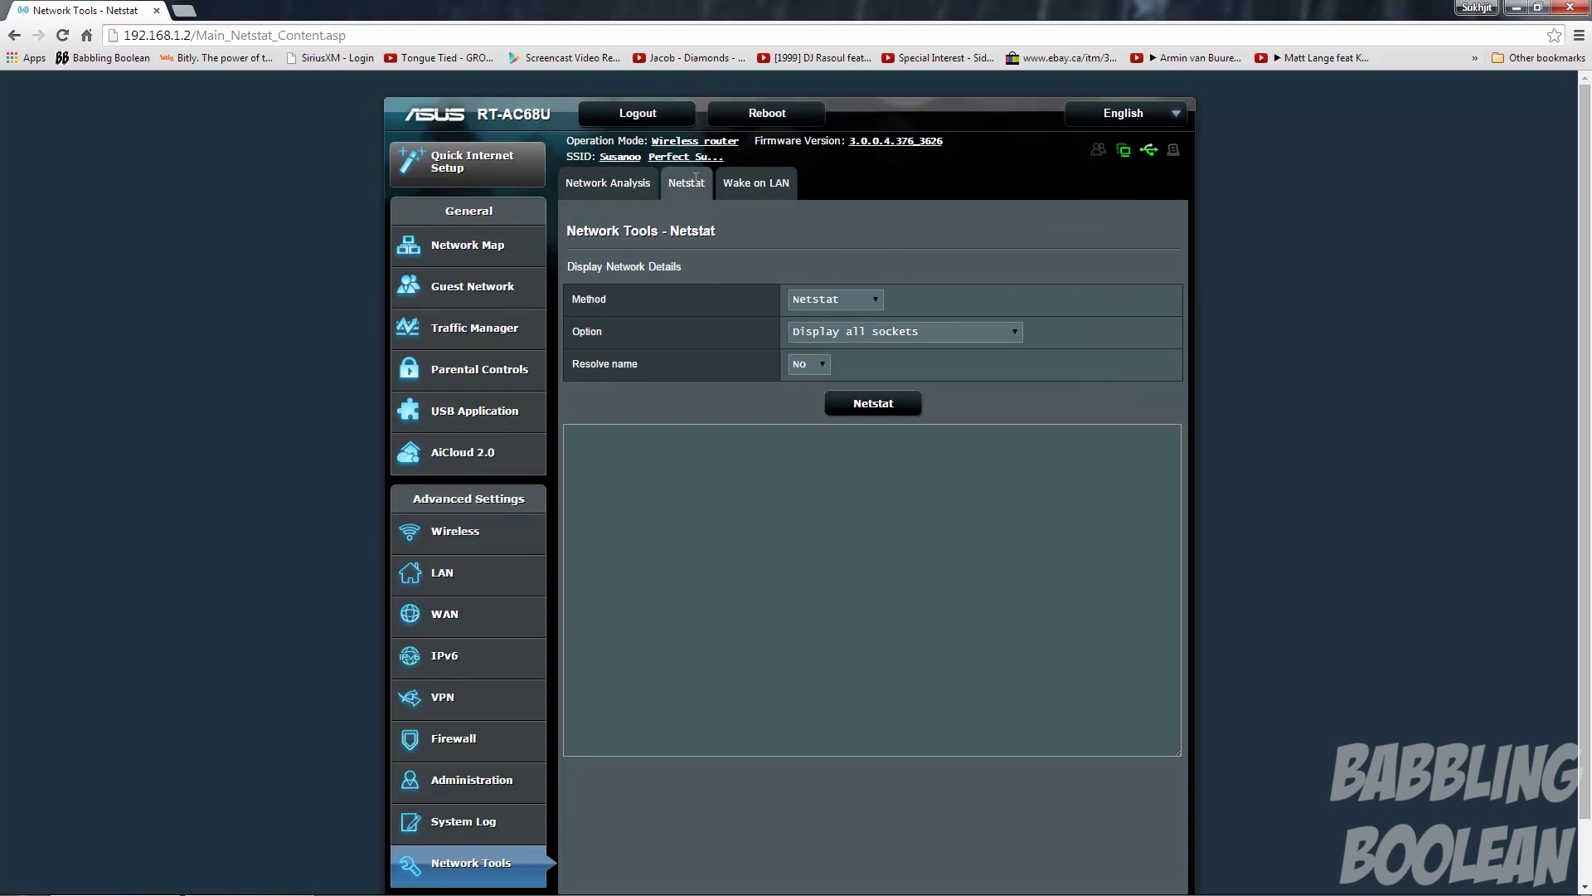
click(770, 181)
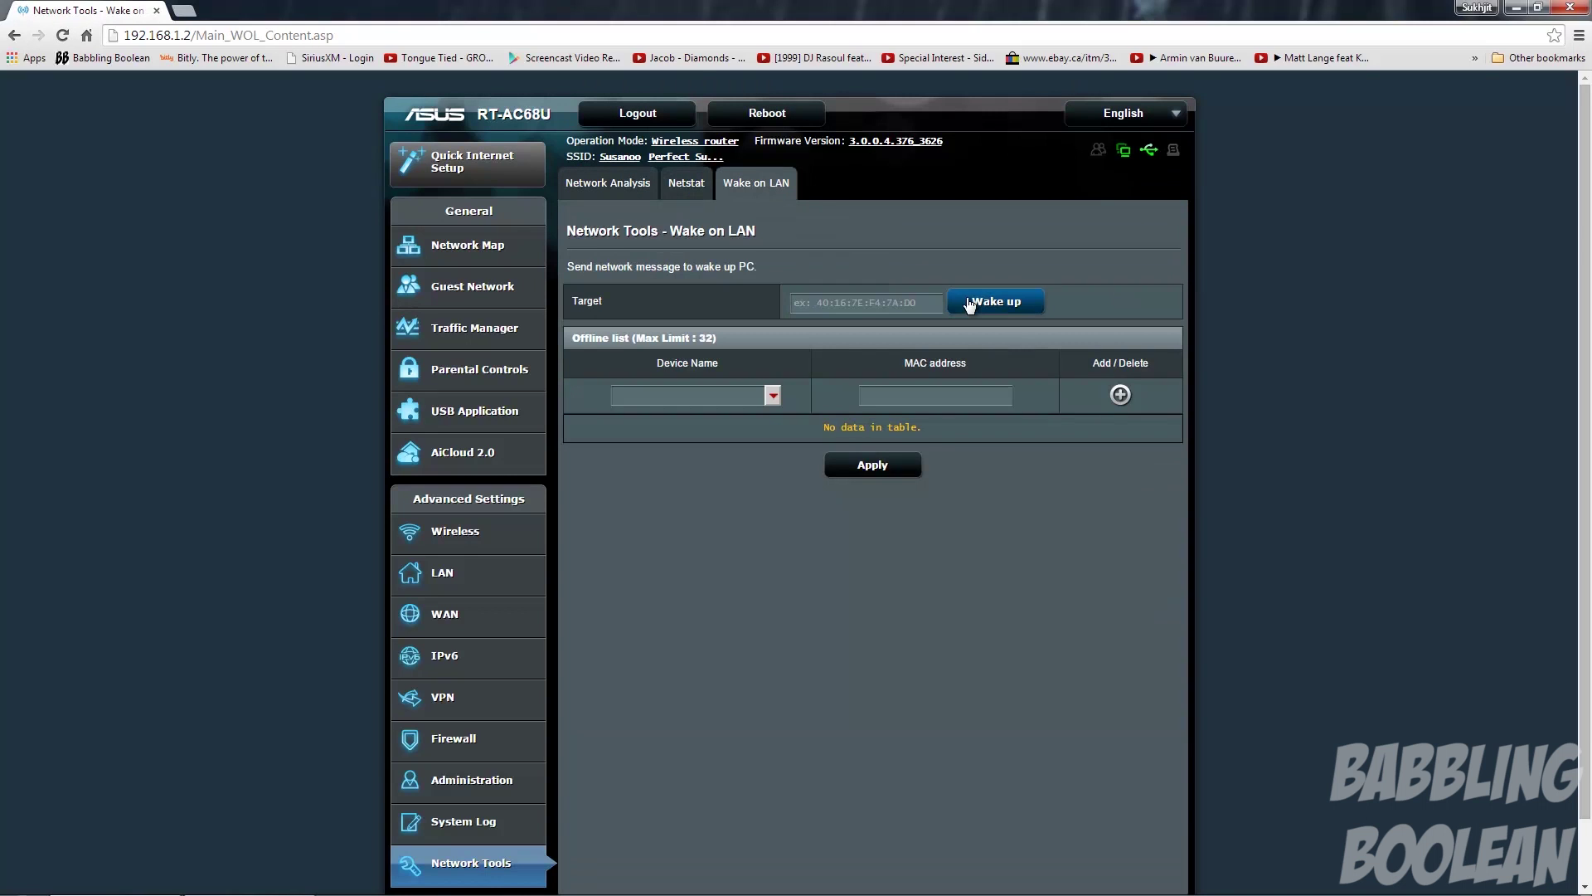